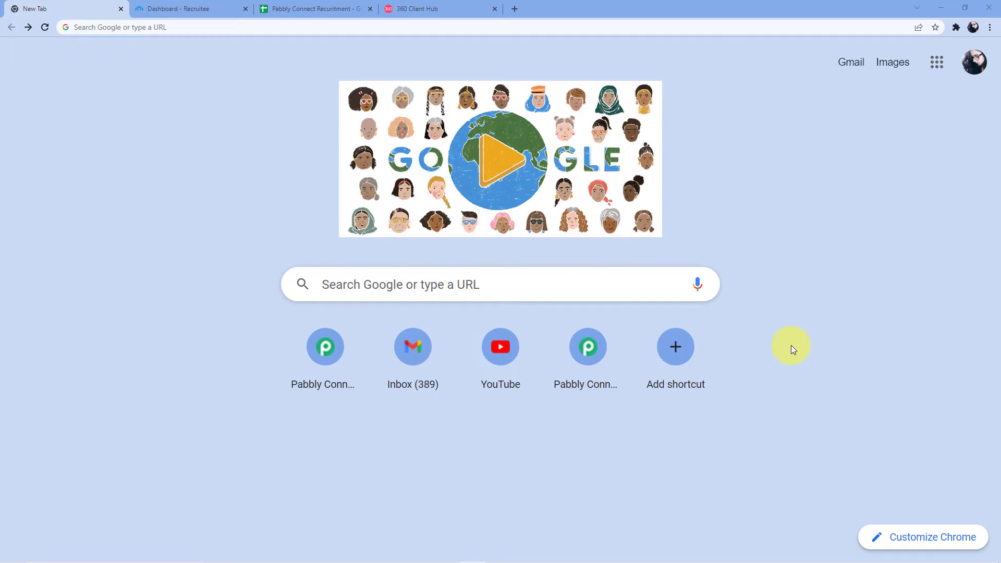
Step: Open the Pabbly Connect website at pabbly.com/connect
click(316, 28)
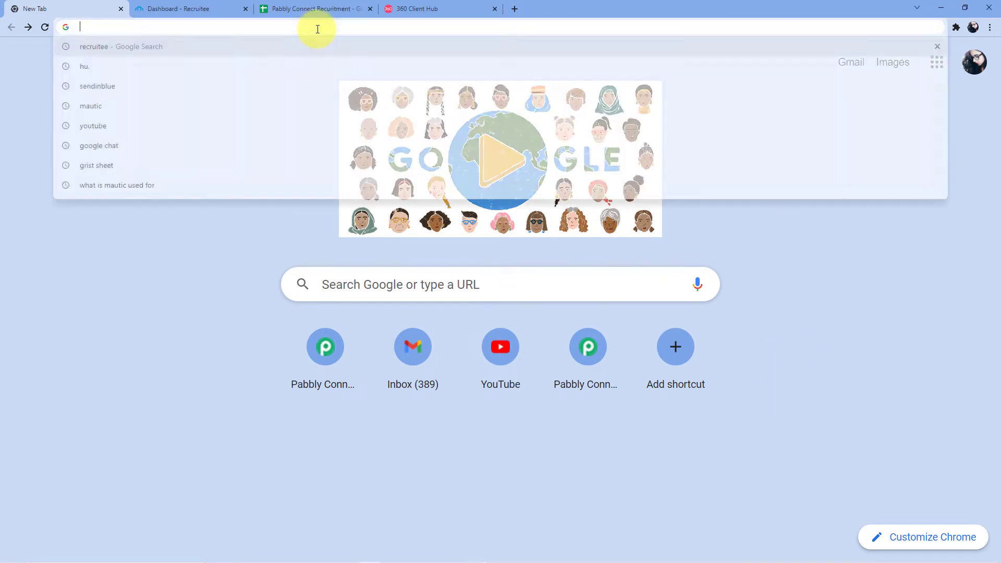
text(pabbly)
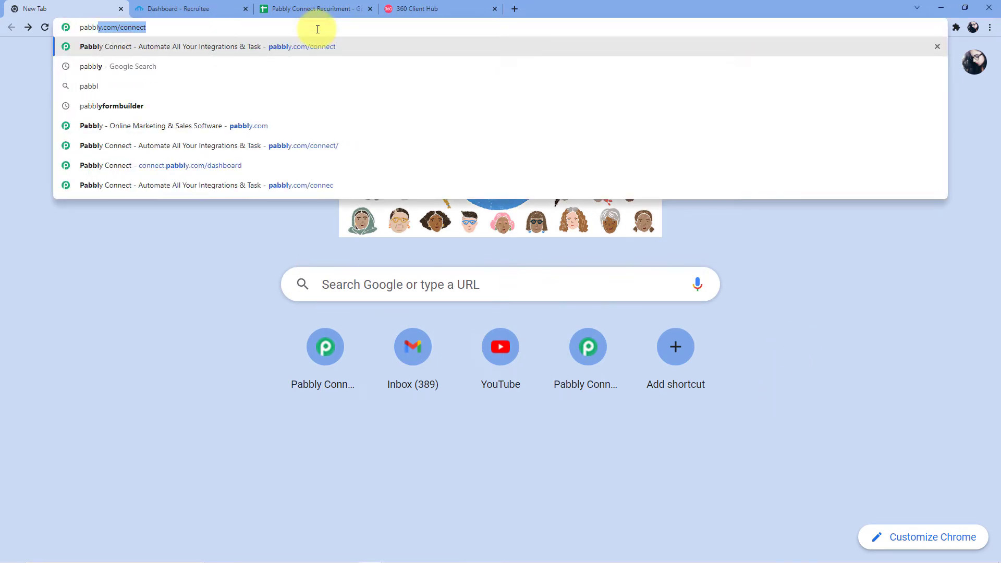
text(.com/conne)
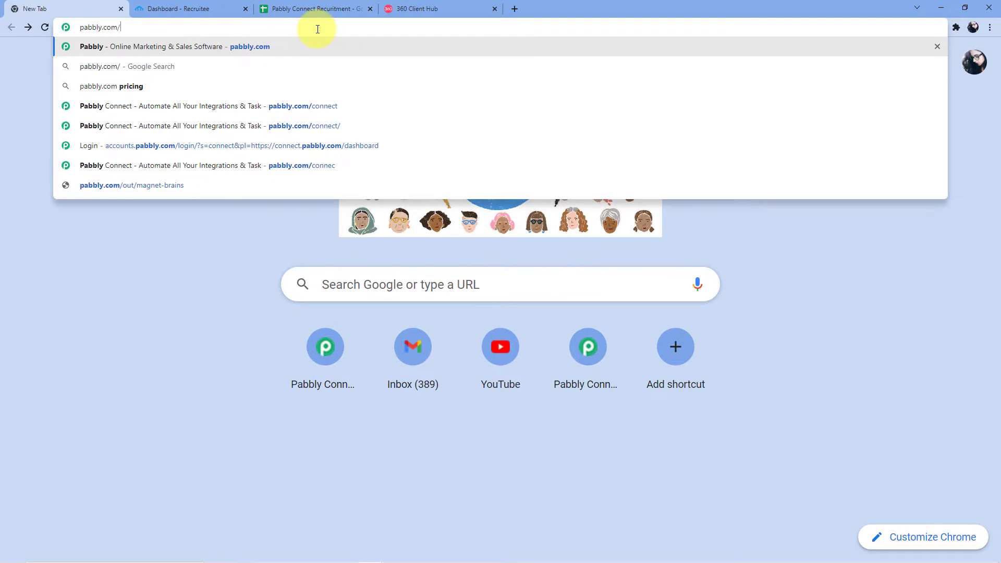
text(ct)
key(Return)
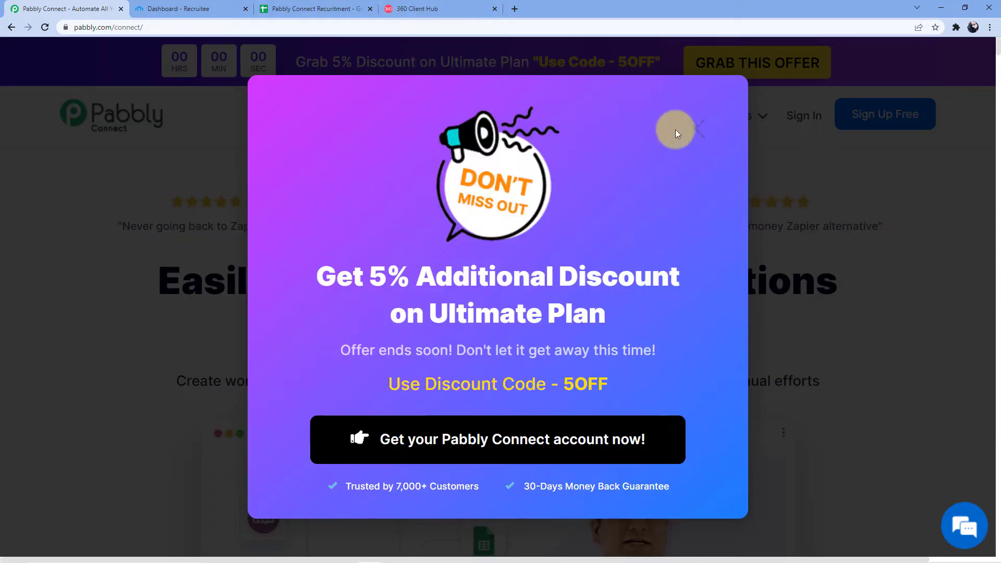
Step: Dismiss the discount offer, sign in to Pabbly with the prefilled credentials, and open Pabbly Connect
click(699, 128)
click(804, 115)
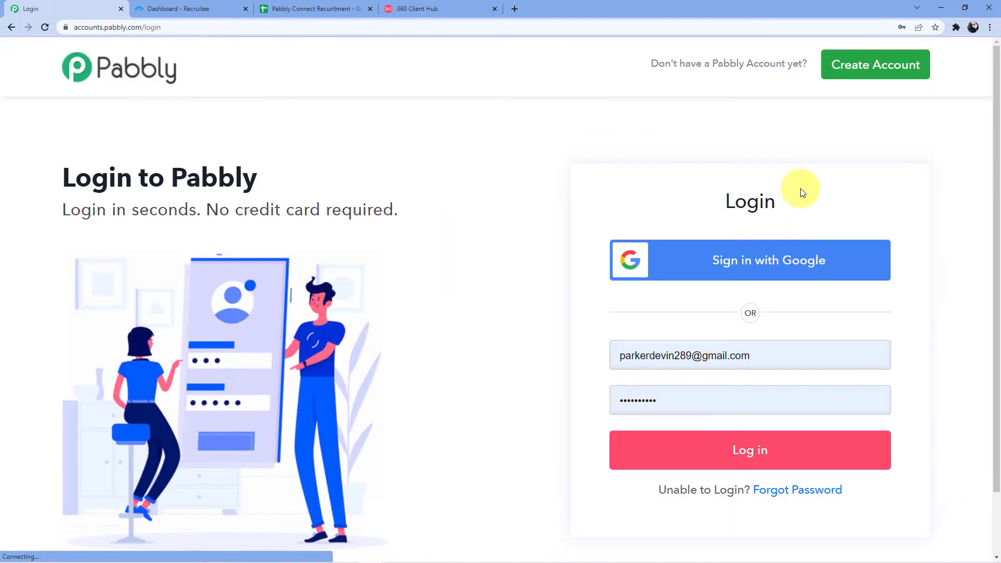
click(767, 446)
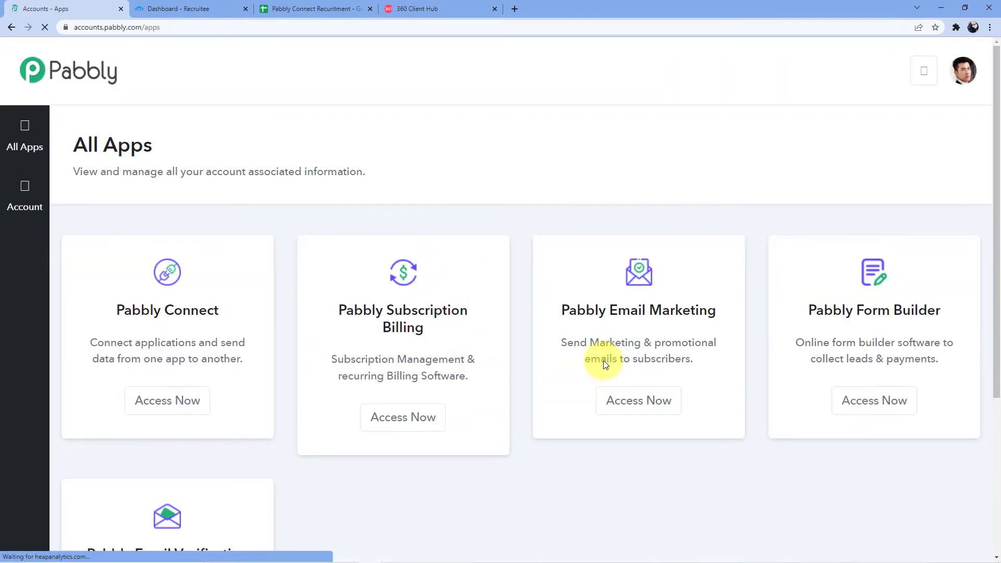
scroll(534, 274, down, 3)
scroll(377, 302, up, 2)
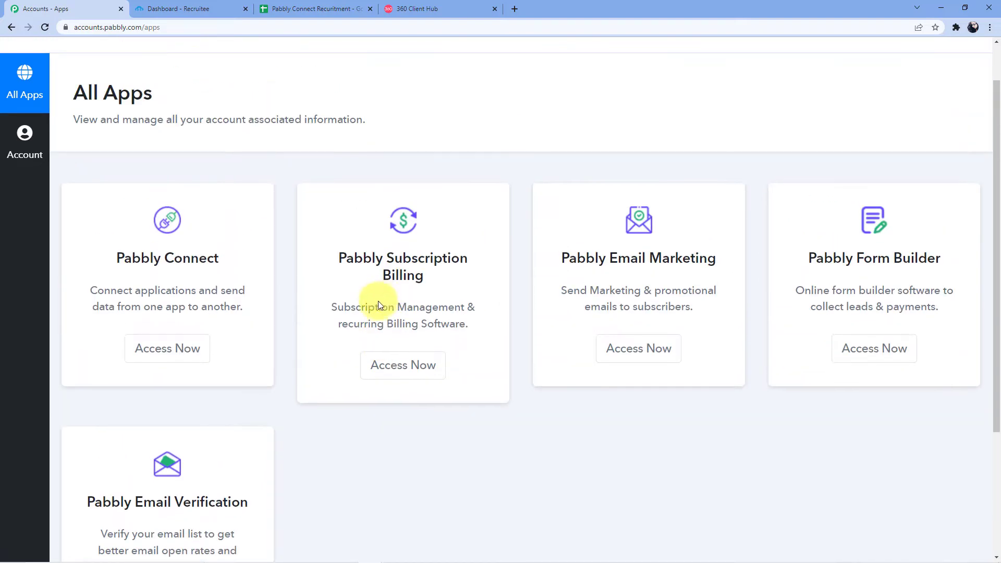
click(170, 352)
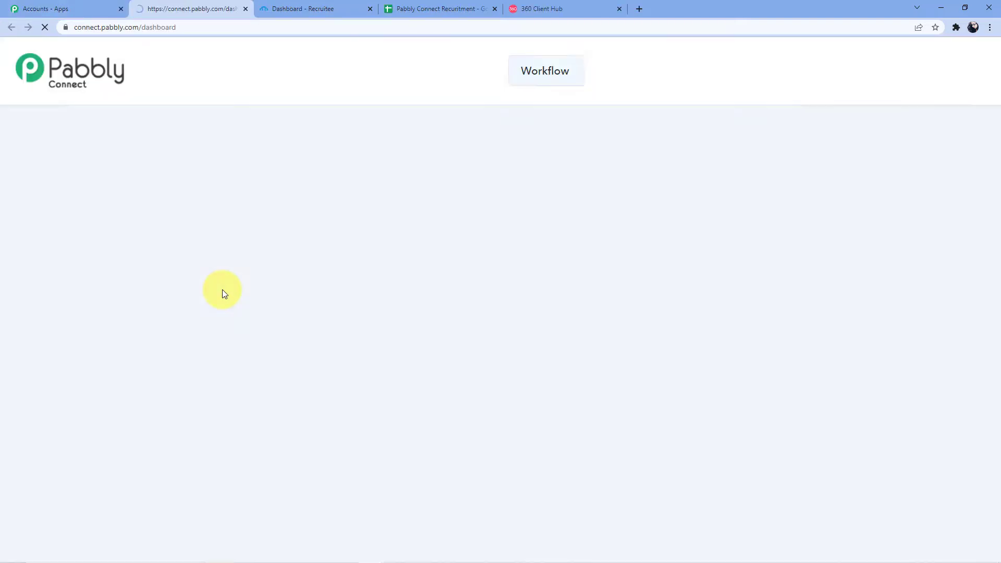
scroll(556, 339, down, 6)
scroll(555, 339, down, 20)
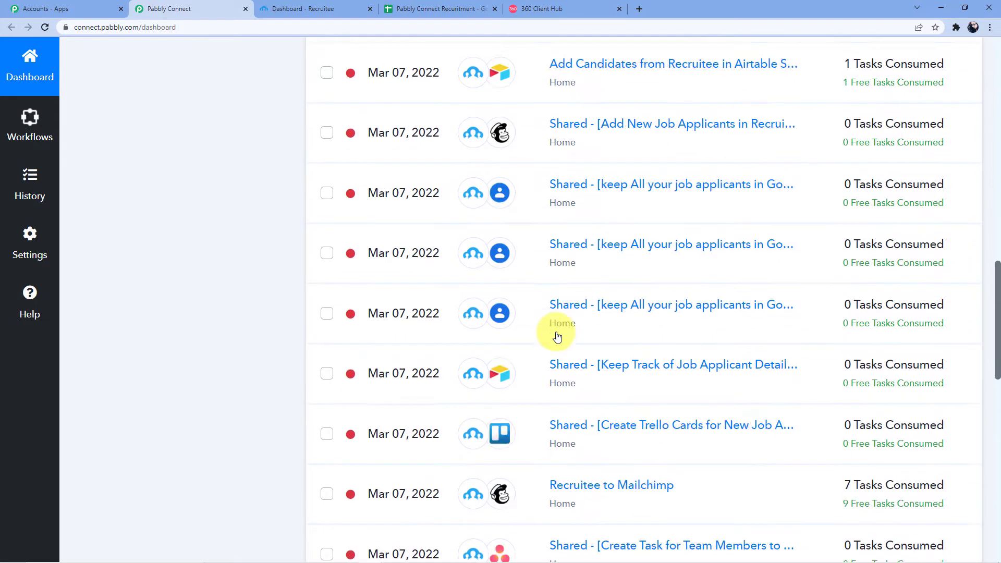
scroll(554, 349, up, 12)
scroll(555, 350, up, 8)
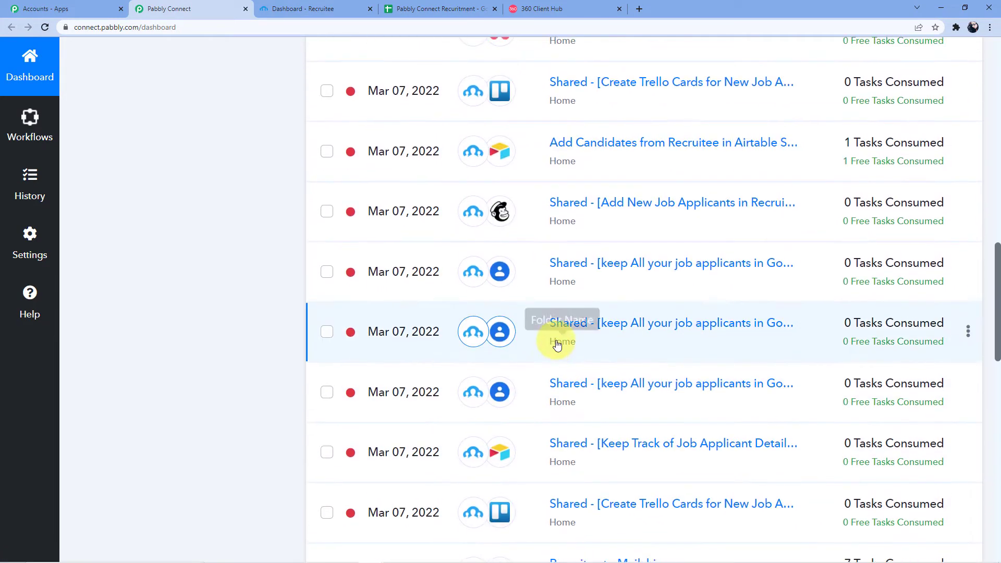
scroll(575, 461, up, 2)
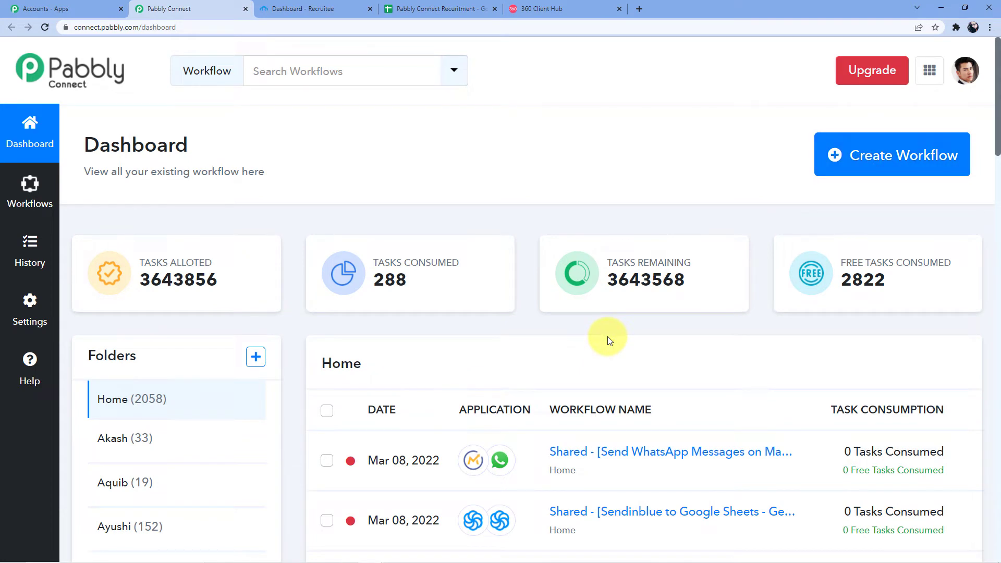
Step: Create a new workflow named "Recruitee to WhatsApp"
click(842, 157)
click(445, 312)
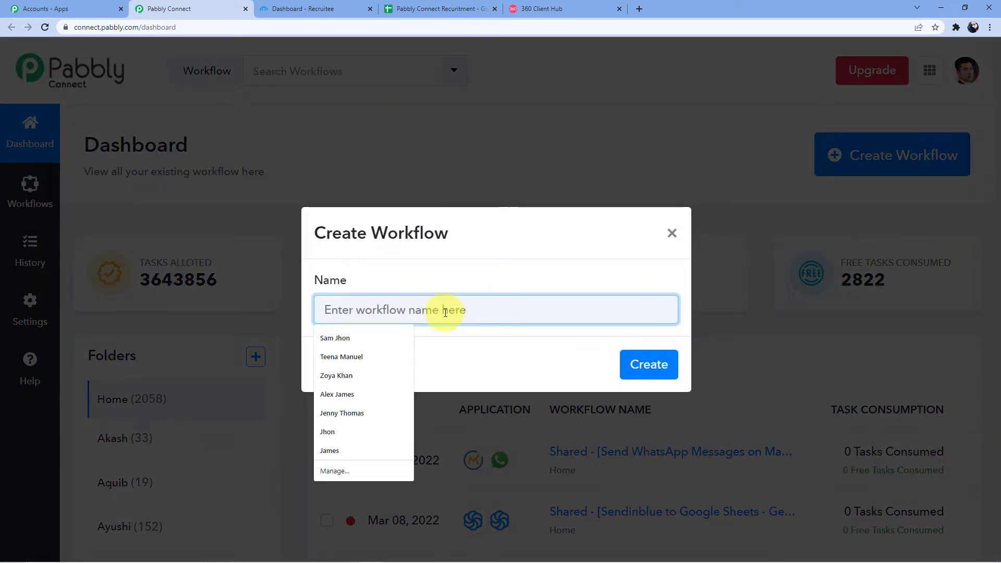
text(Recruitee to WhatsaPp)
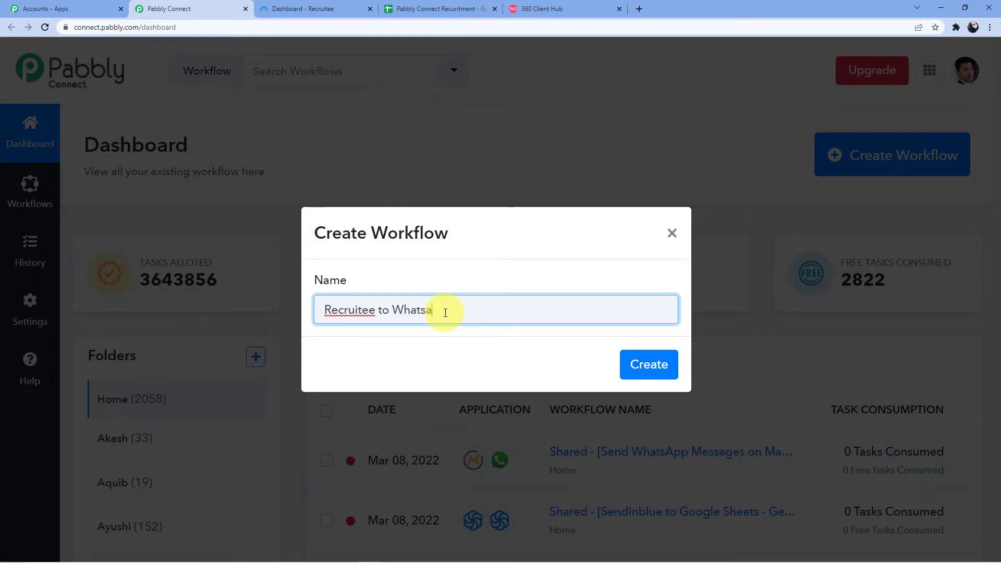
key(BackSpace)
key(BackSpace)
key(BackSpace)
text(App)
click(642, 366)
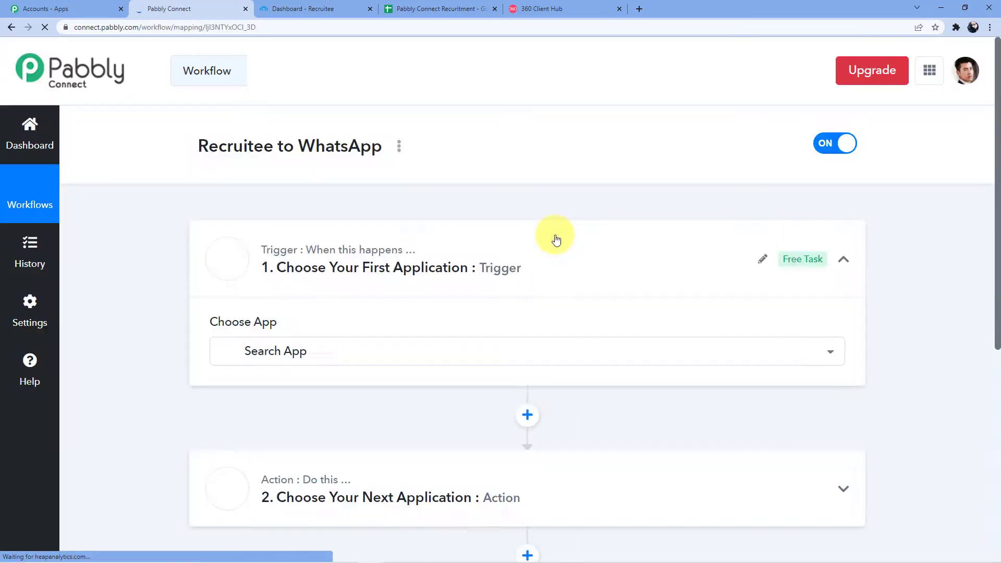
Step: Examine the new workflow's trigger and action sections and the apps offered for the trigger
scroll(392, 254, down, 3)
scroll(392, 254, up, 3)
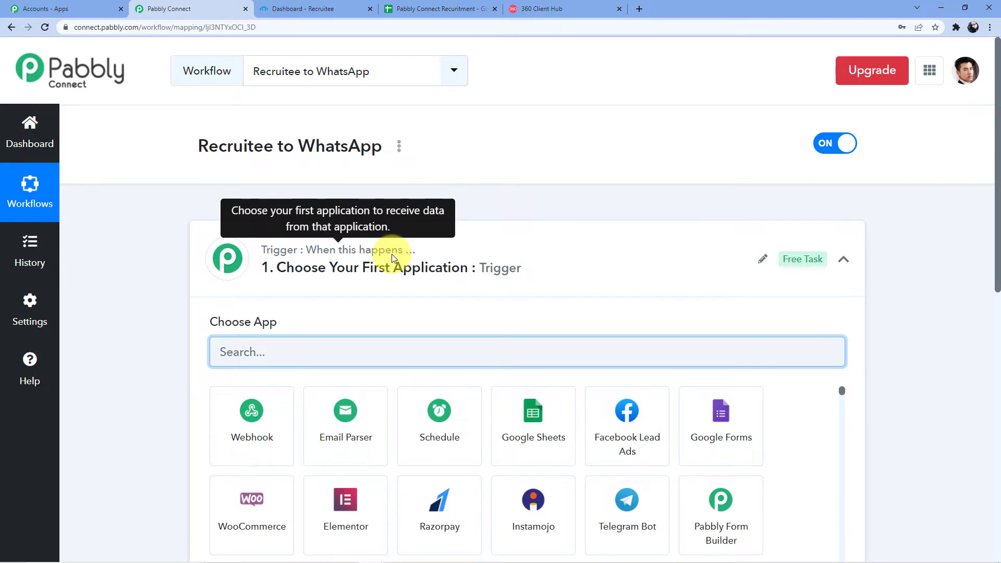
scroll(392, 255, down, 3)
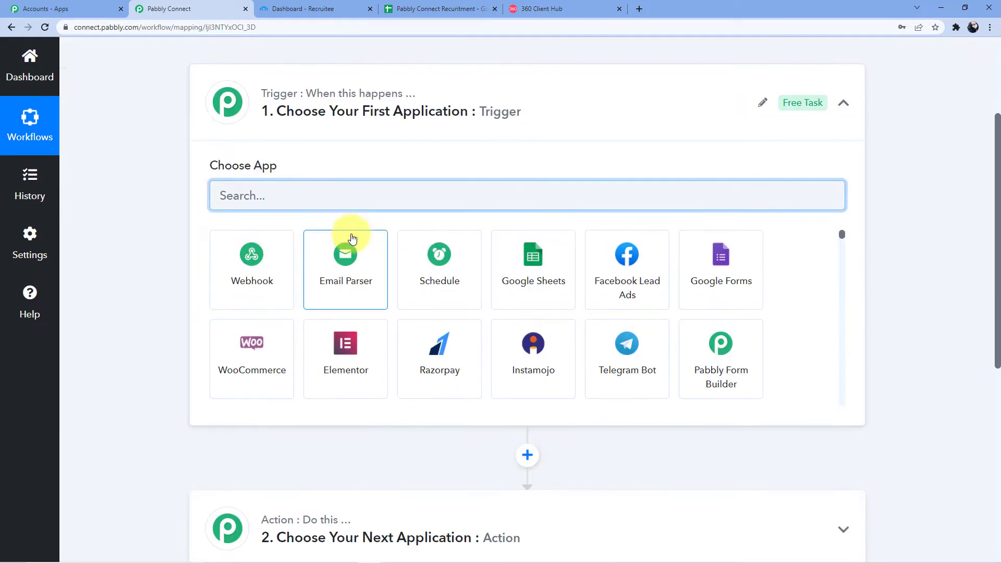
scroll(277, 307, down, 1)
scroll(277, 308, down, 3)
scroll(286, 476, down, 3)
scroll(290, 386, up, 6)
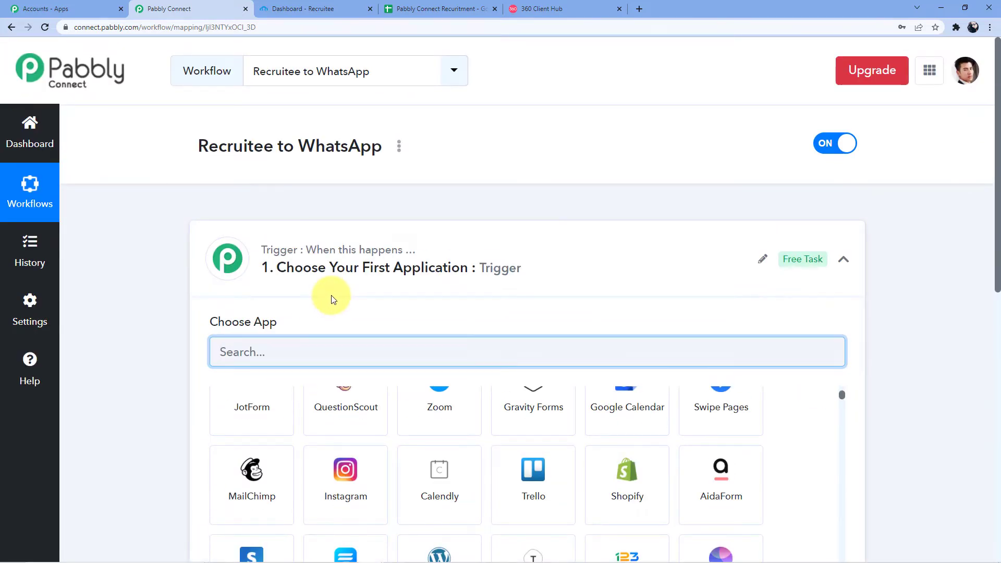
scroll(330, 297, down, 8)
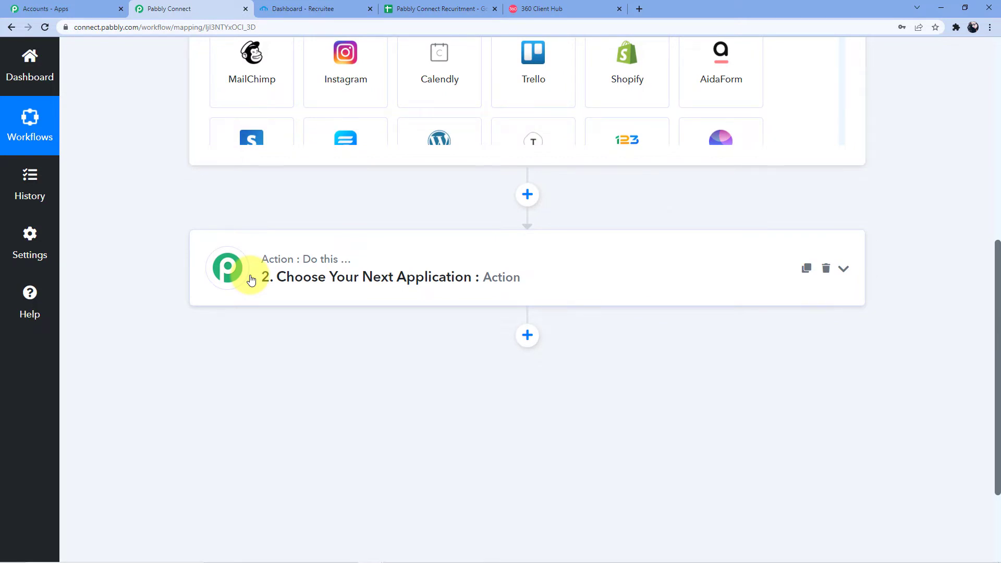
scroll(251, 280, up, 8)
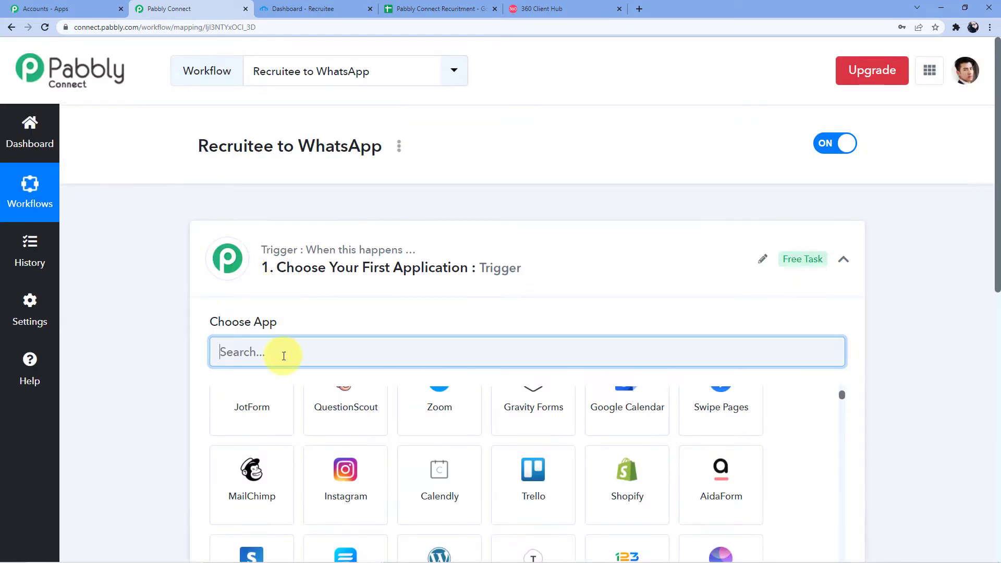
Step: Set the workflow's trigger app to Recruitee with the trigger event "Job is Published"
scroll(284, 356, down, 3)
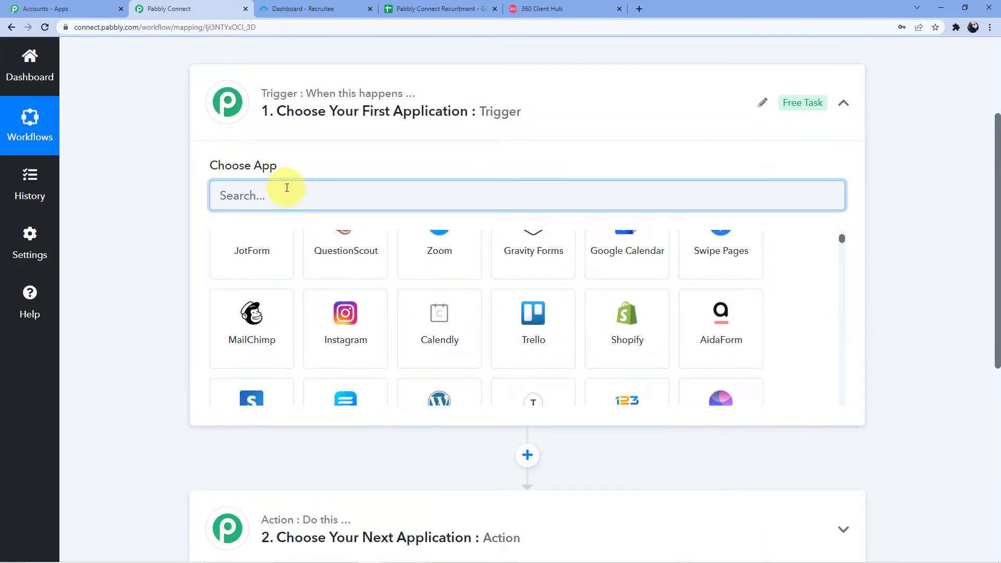
text(Recruitee)
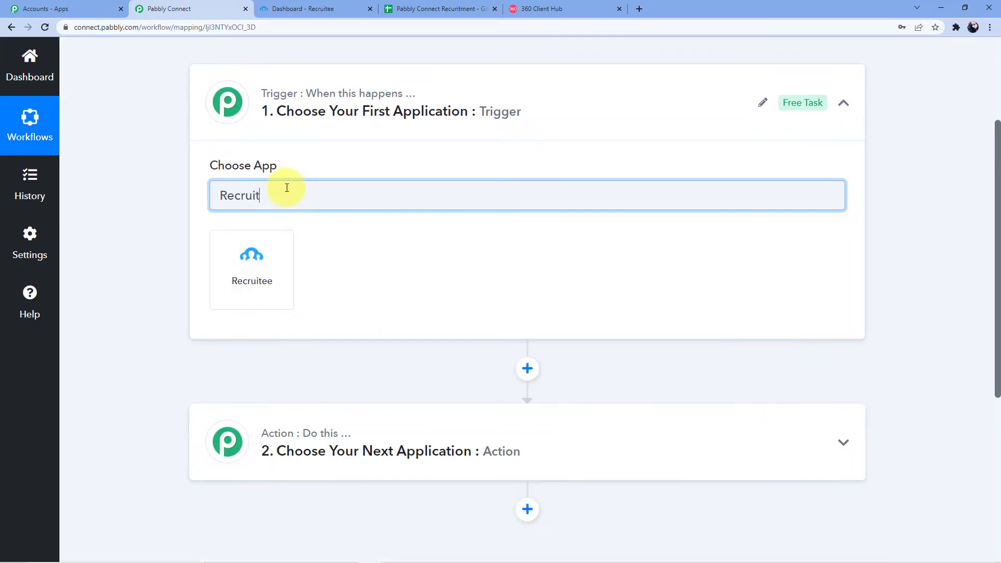
click(254, 256)
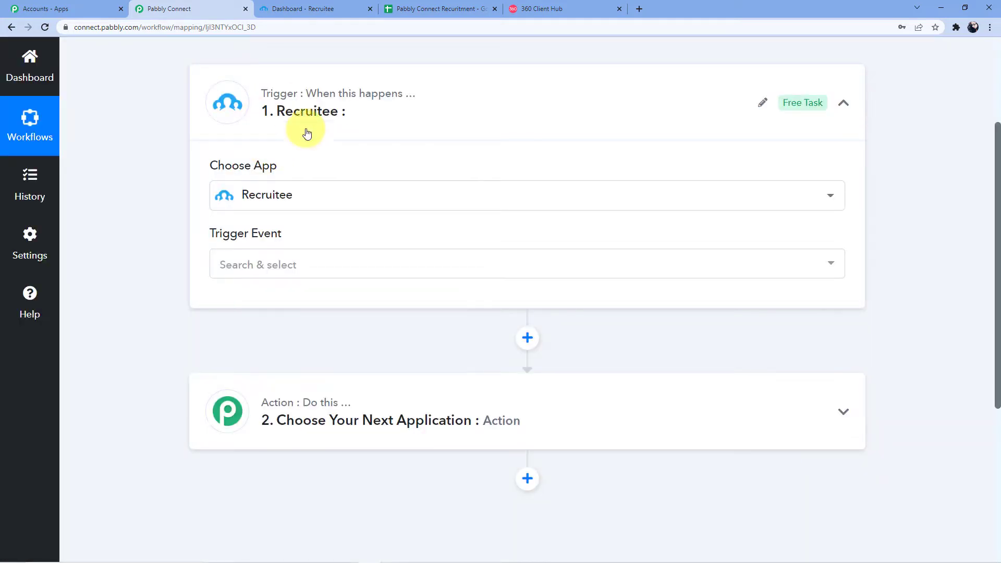
click(276, 267)
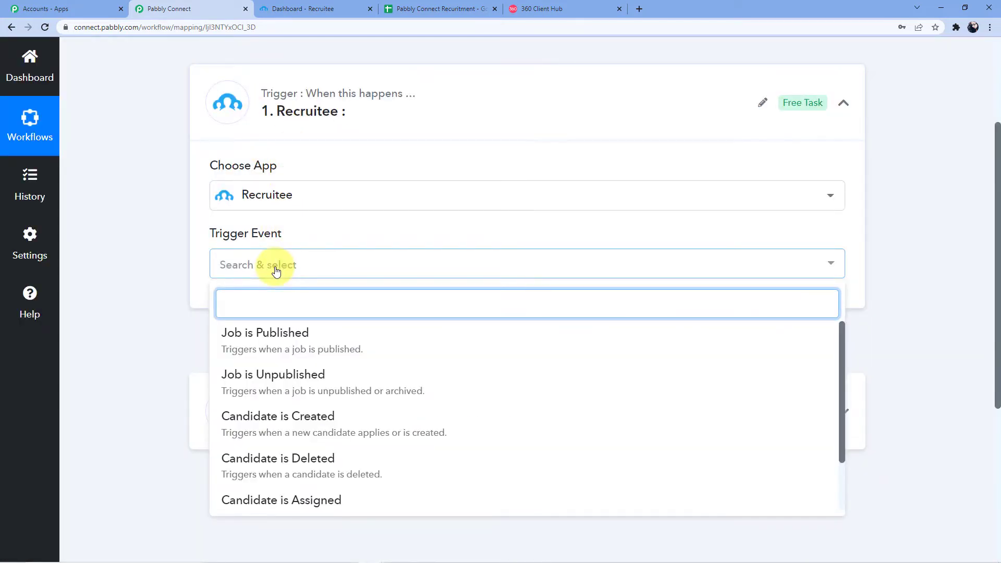
click(287, 344)
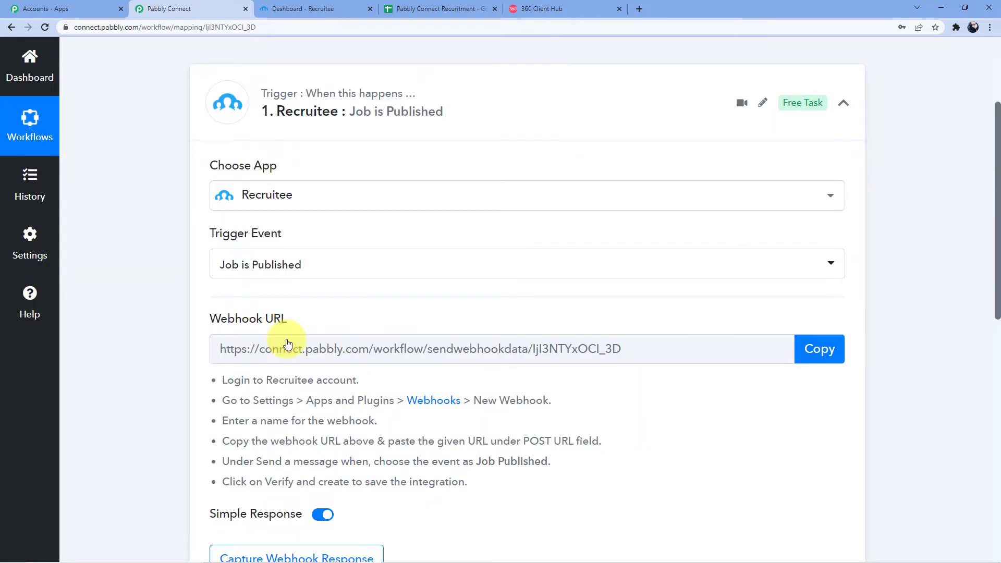
Step: Read the webhook URL section and its instructions for setting up the webhook in Recruitee
scroll(380, 272, down, 4)
scroll(369, 268, up, 3)
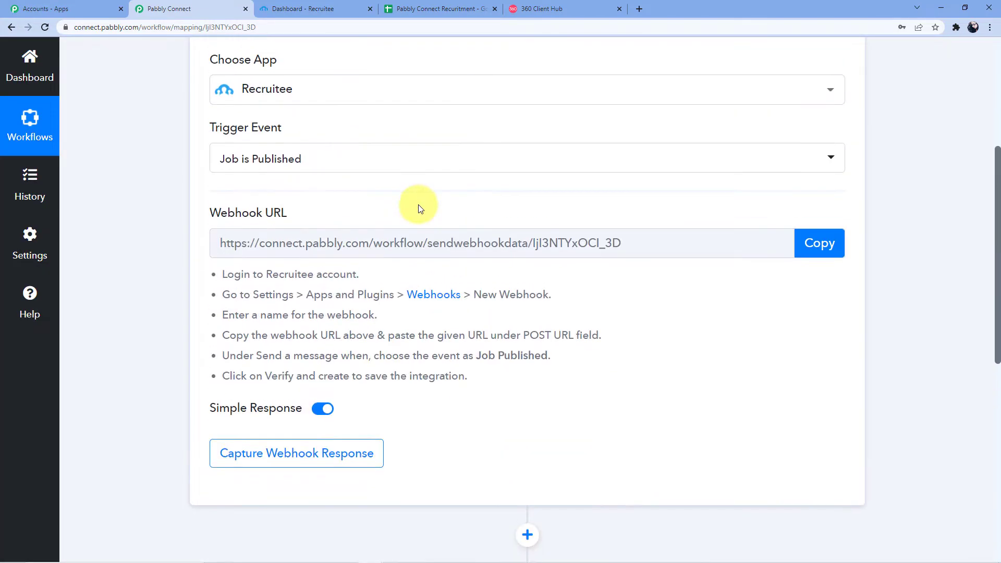
scroll(532, 216, down, 1)
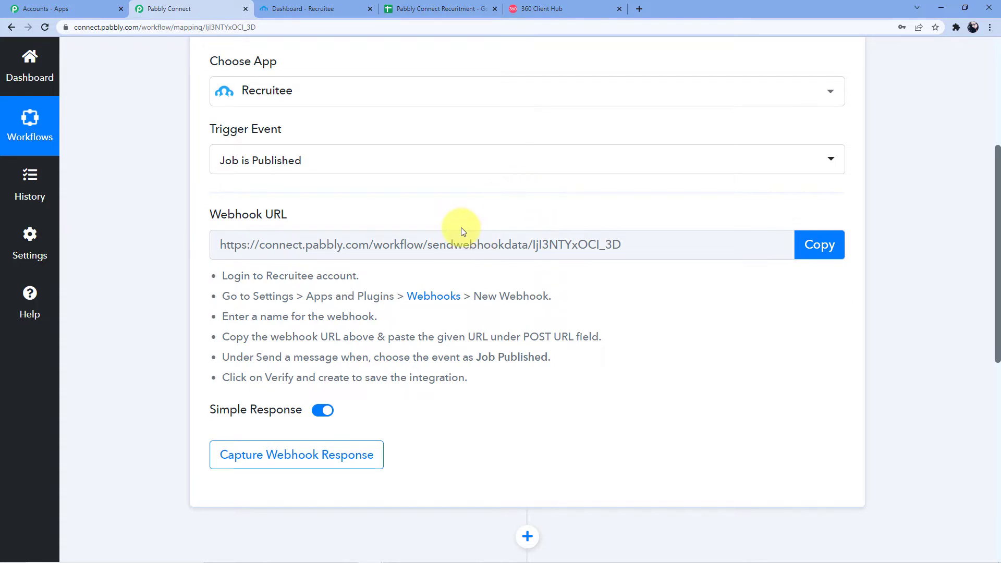
scroll(391, 105, down, 4)
scroll(389, 99, up, 2)
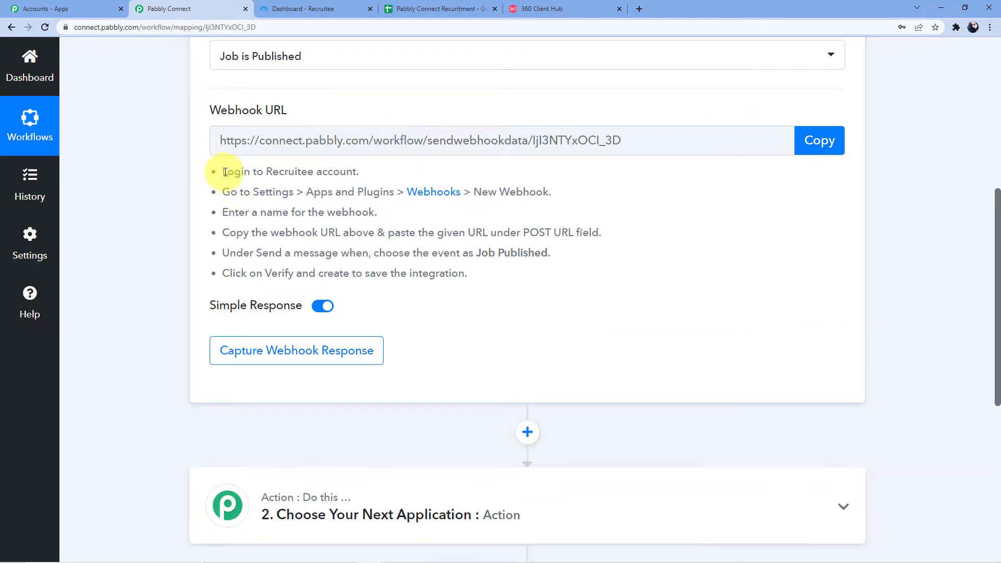
drag(222, 172, 367, 175)
click(313, 197)
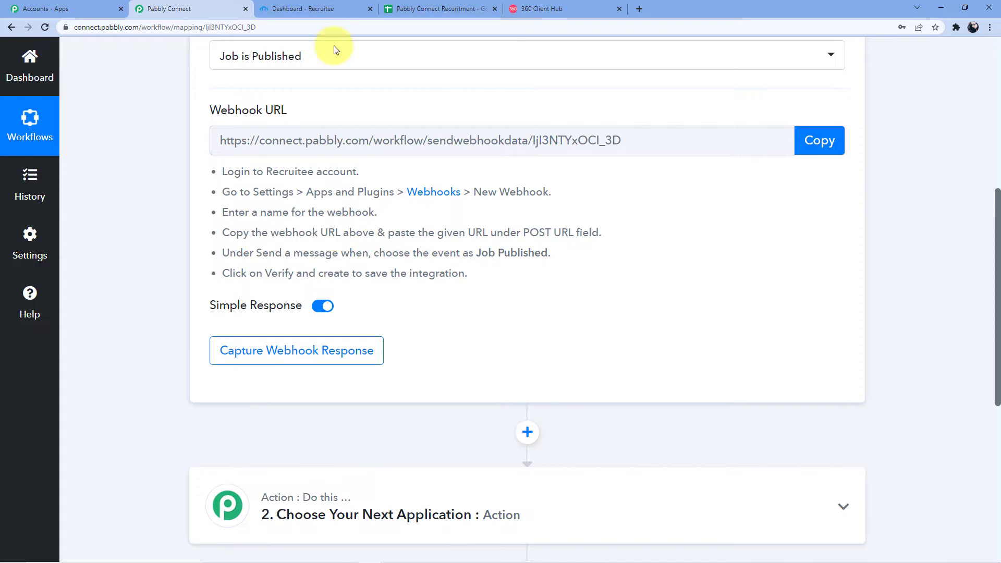
Step: Switch to Recruitee and open the Webhooks page in its settings
click(319, 8)
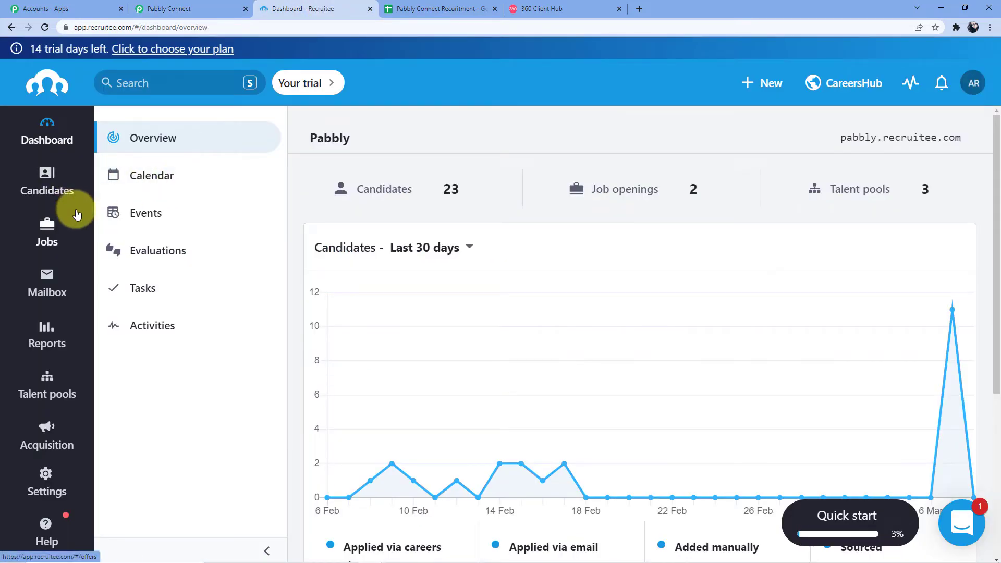
click(44, 478)
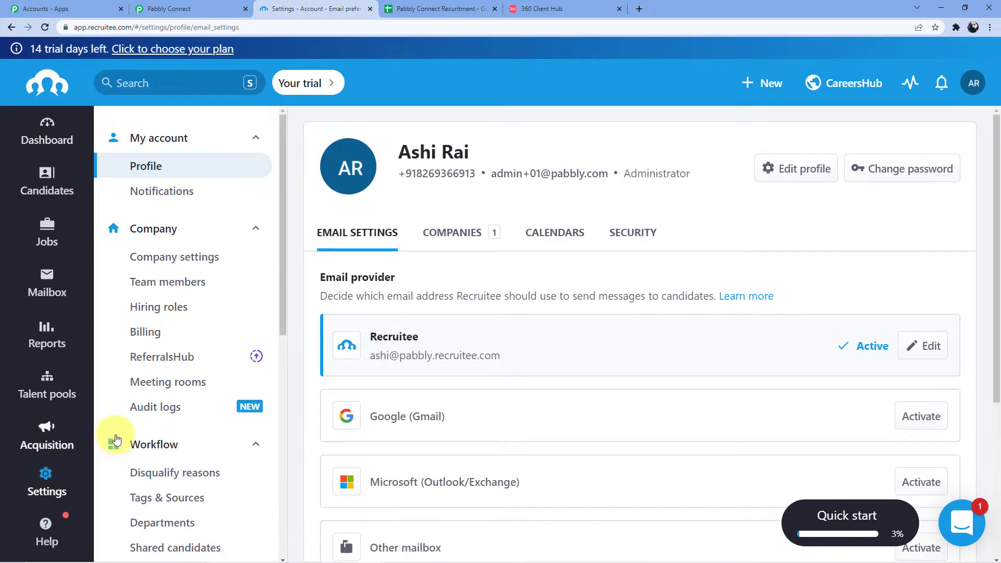
scroll(216, 335, down, 7)
scroll(207, 363, down, 2)
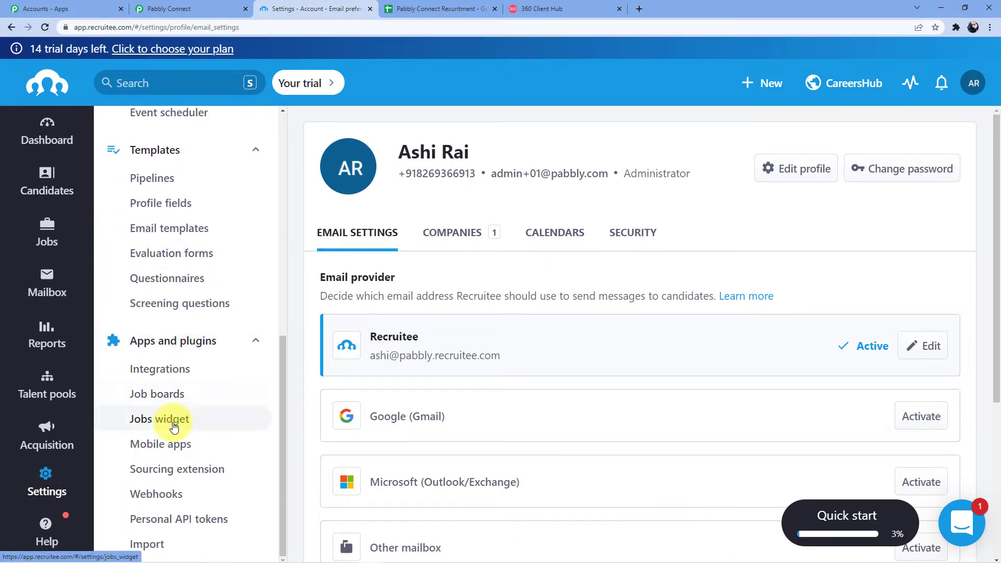
click(163, 492)
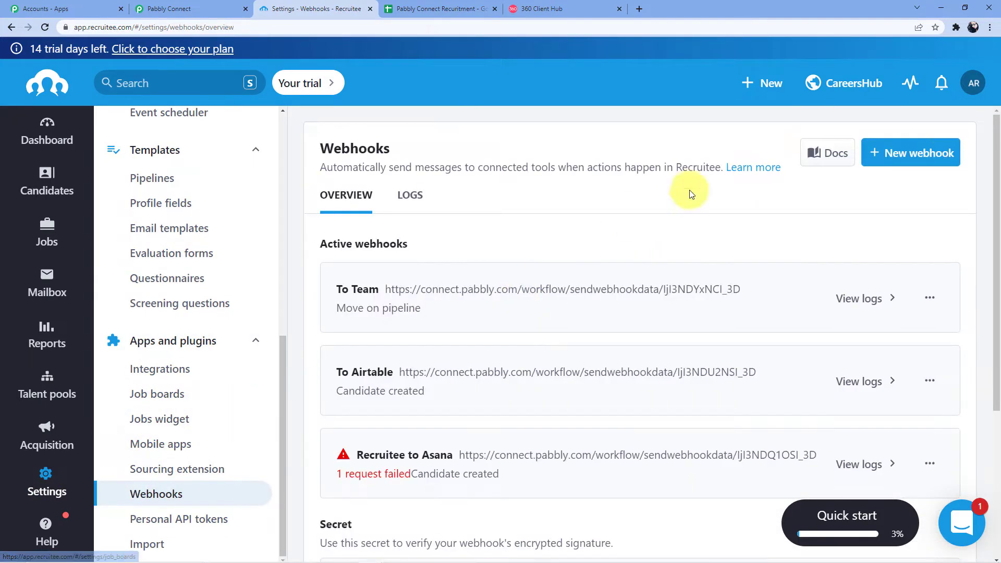
Step: Start a new webhook and name it "Recruitee to WhatsApp"
click(878, 155)
click(334, 185)
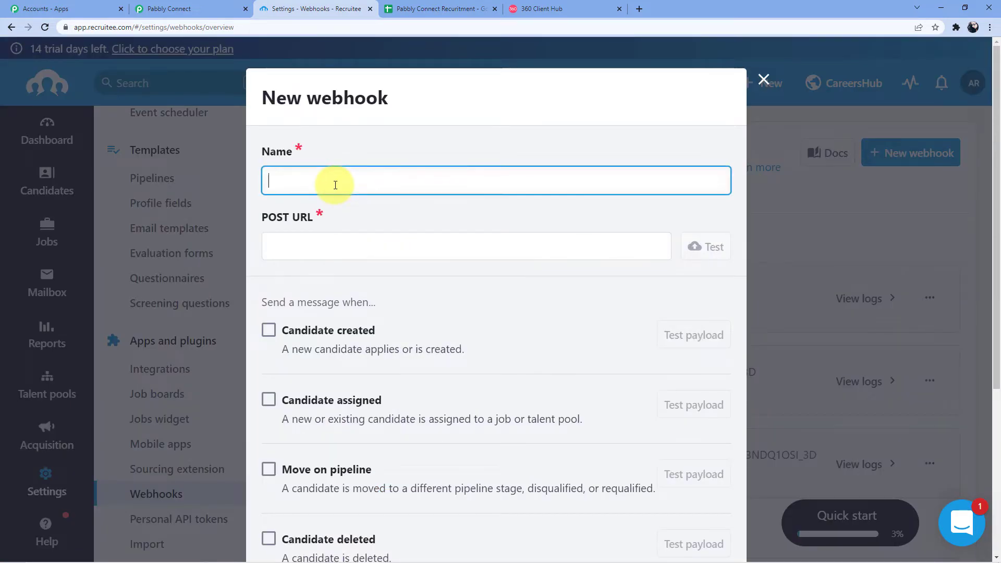
text(Recruitee to )
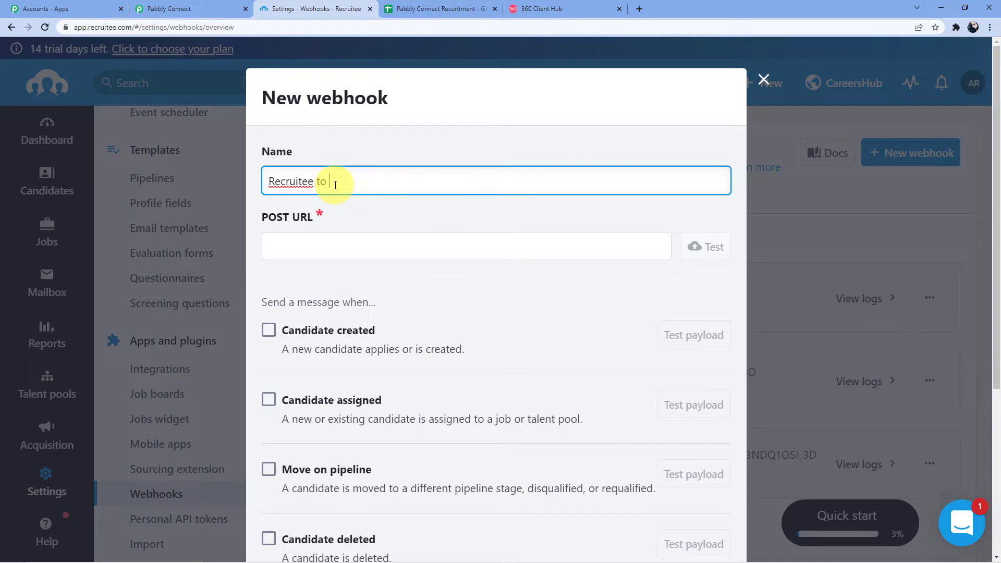
text(What)
text(atsAp)
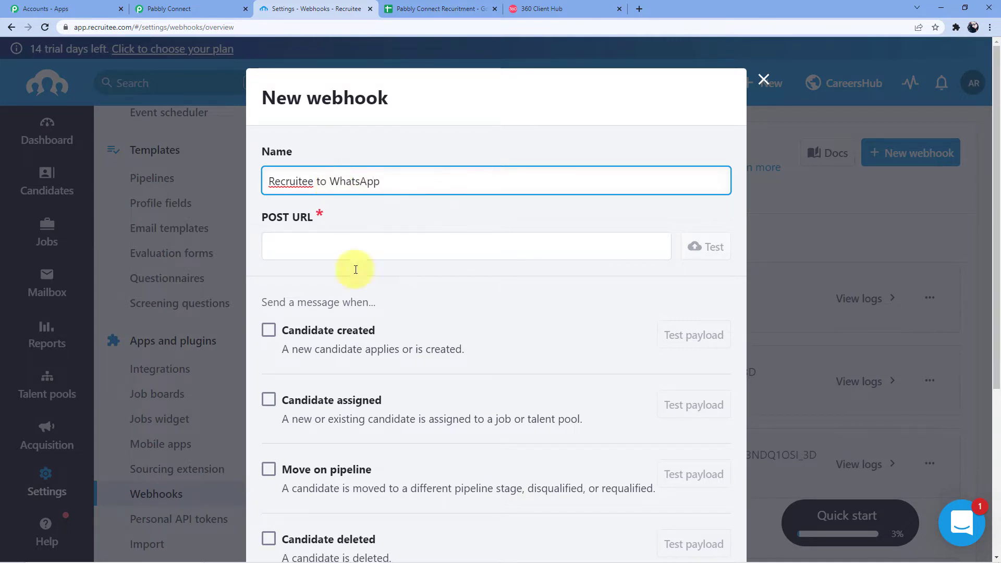
Step: Copy the workflow's webhook URL from Pabbly Connect and paste it as the POST URL of the new webhook in Recruitee
click(208, 9)
click(813, 140)
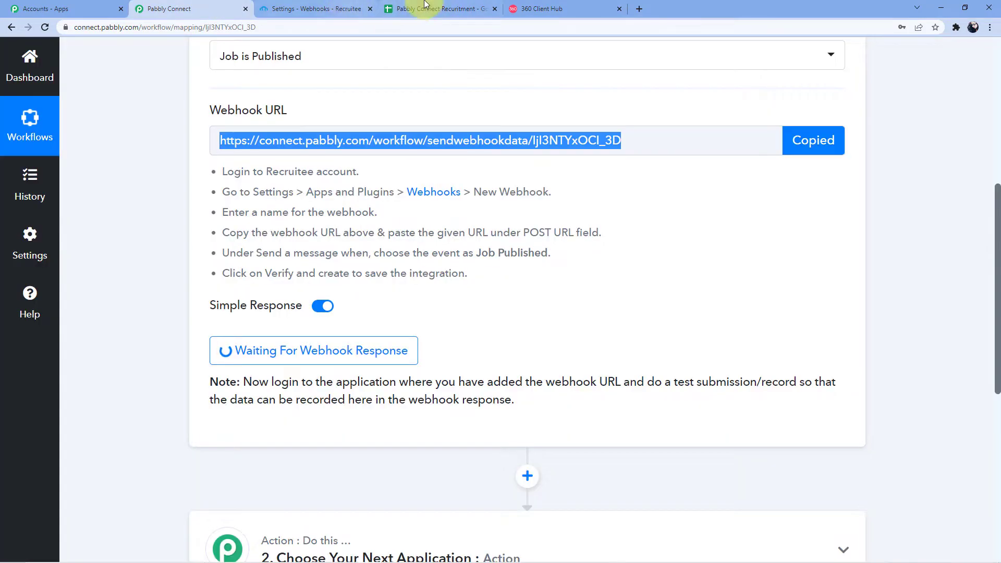
click(438, 8)
click(318, 9)
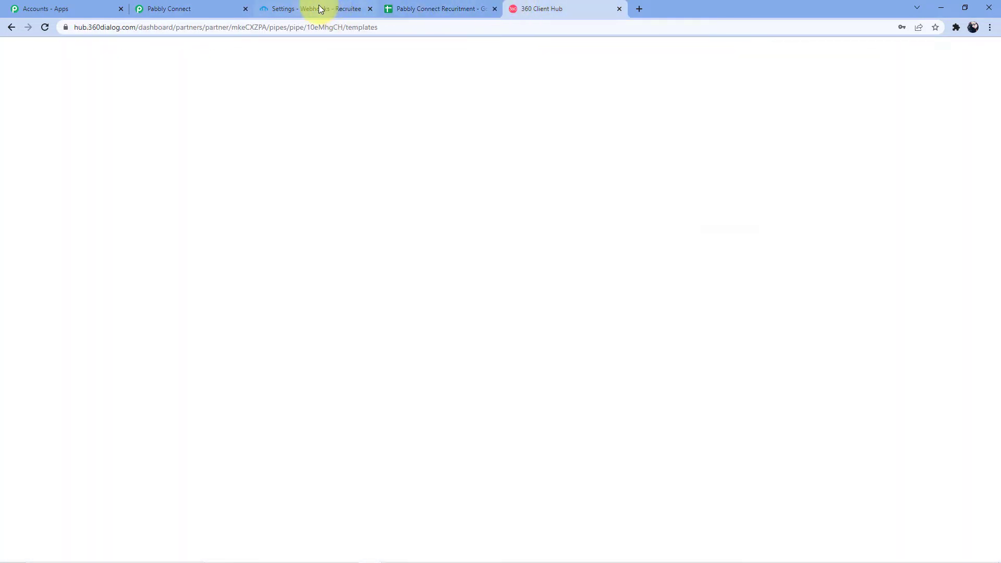
click(314, 241)
key(ctrl+v)
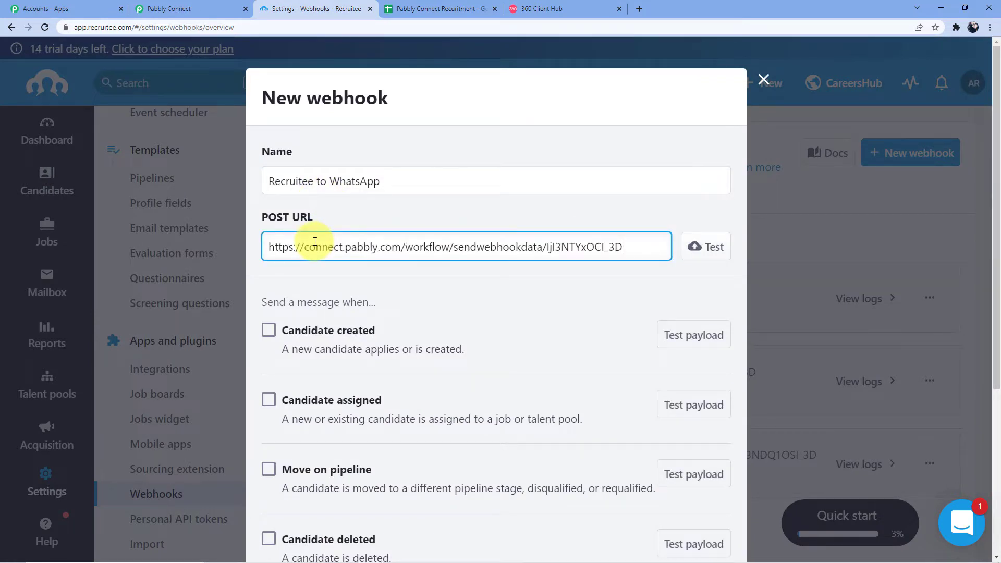
Step: Select the "Job published" event for the webhook, then verify and create it
scroll(458, 286, down, 4)
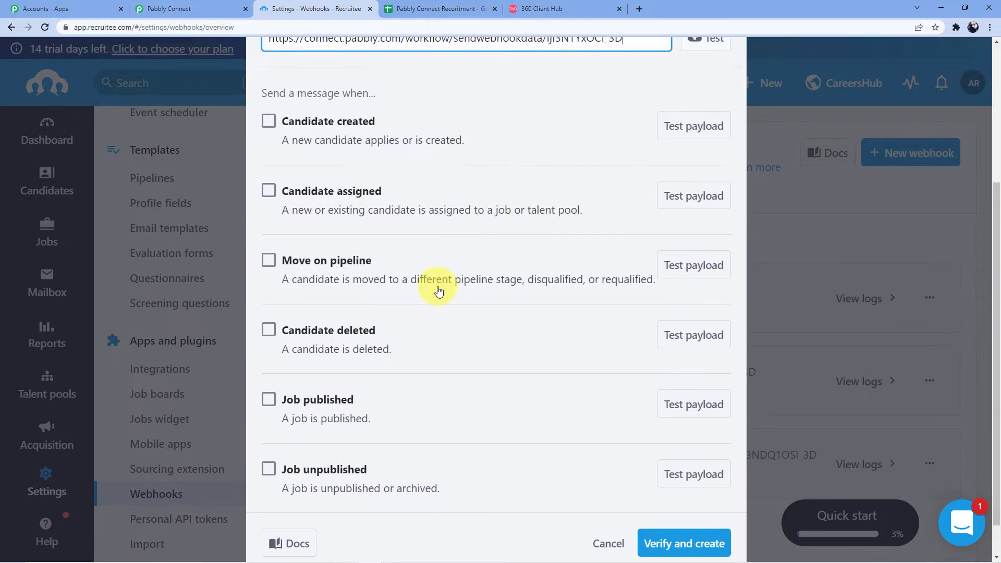
scroll(433, 289, down, 1)
click(268, 358)
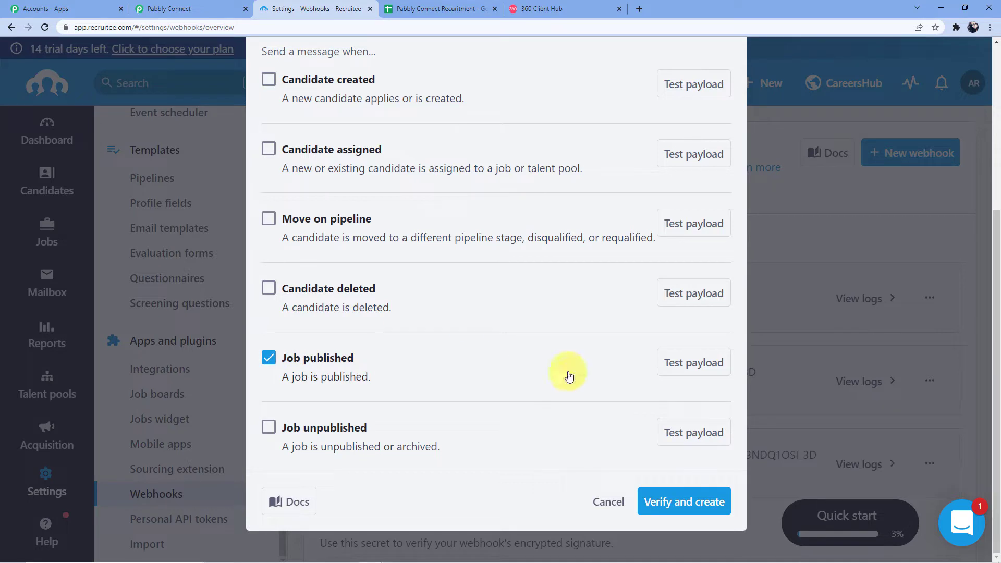
click(683, 503)
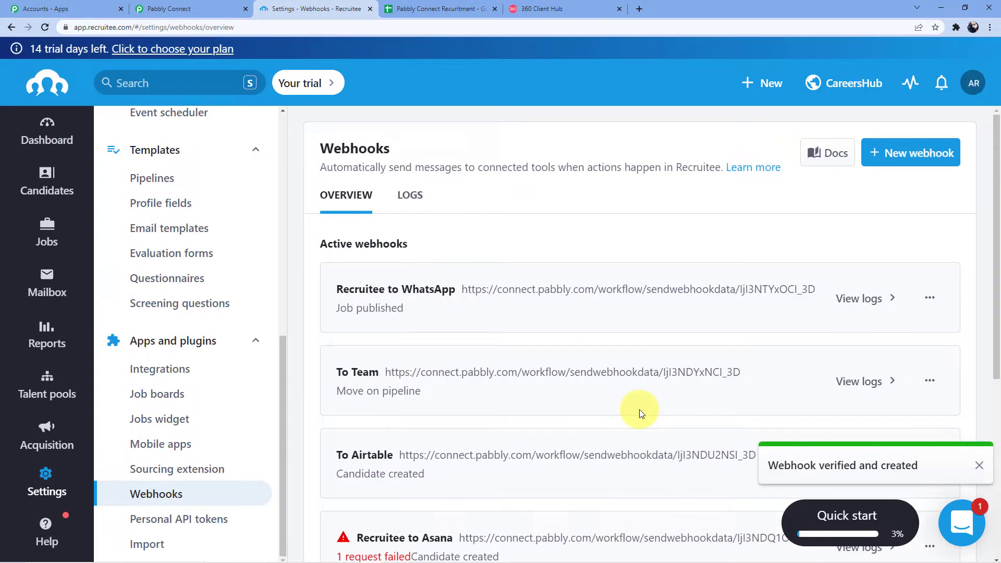
Step: Return to Pabbly Connect and start re-capturing the webhook response for the Recruitee trigger
click(208, 9)
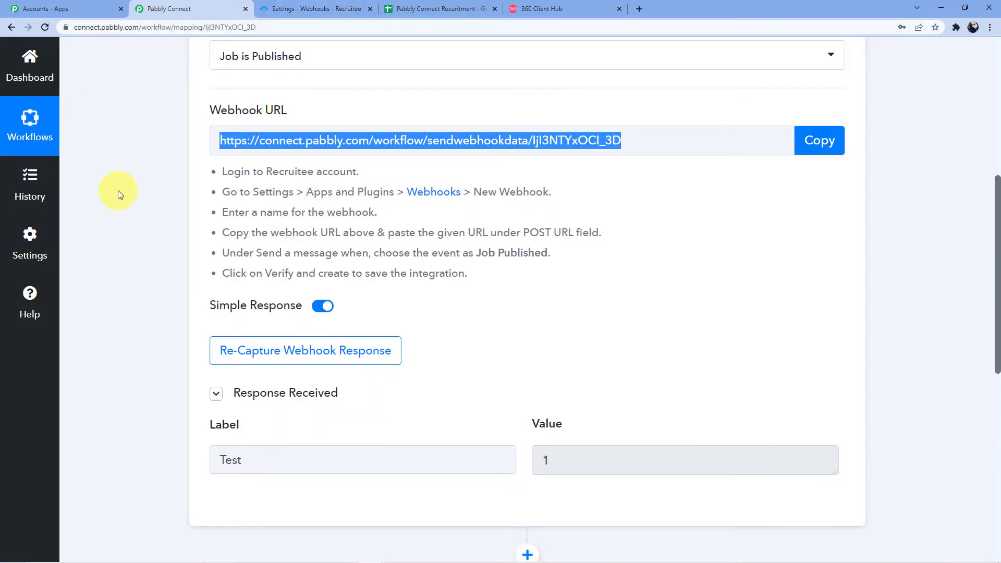
scroll(118, 190, down, 3)
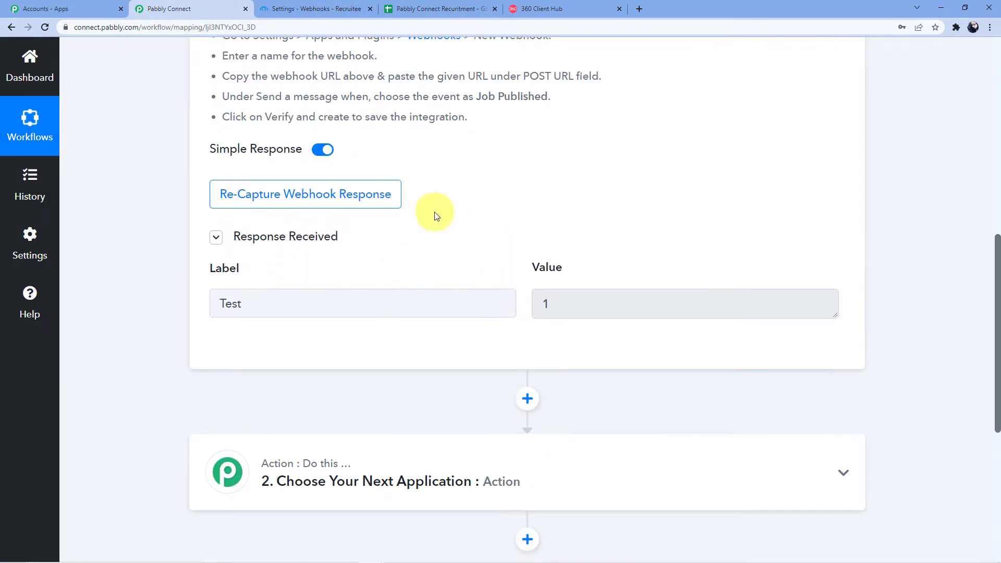
click(314, 193)
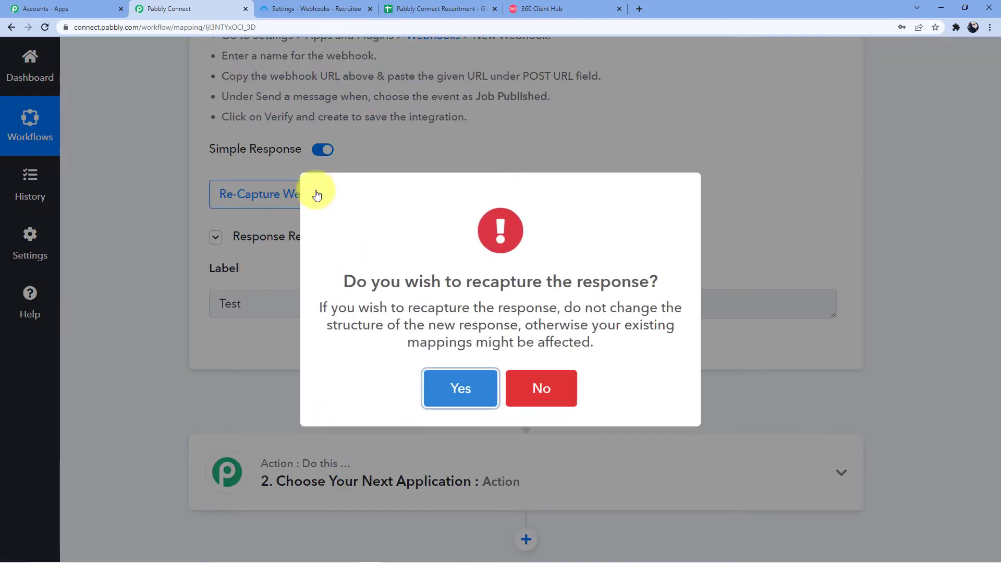
click(470, 373)
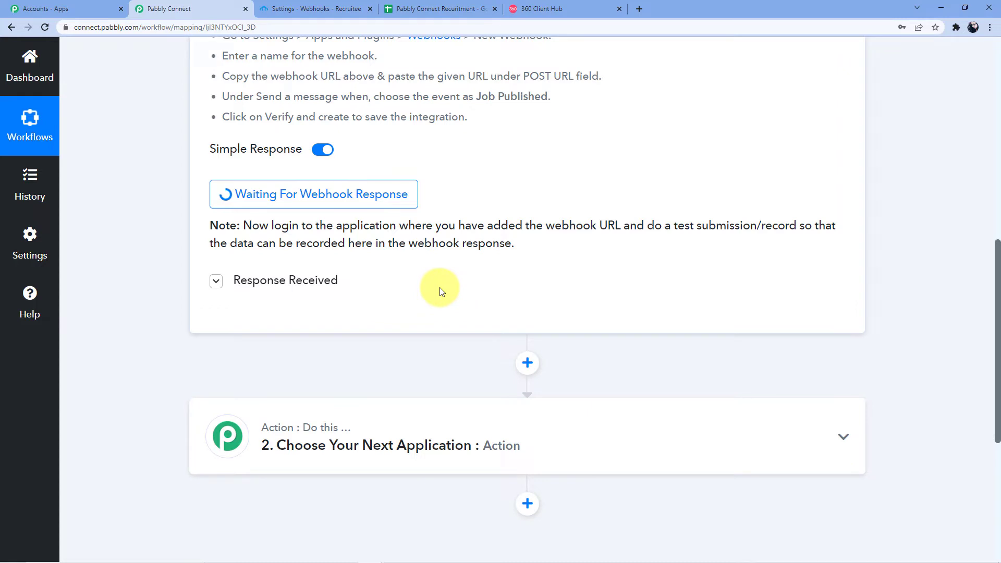
scroll(439, 291, up, 5)
scroll(439, 282, down, 2)
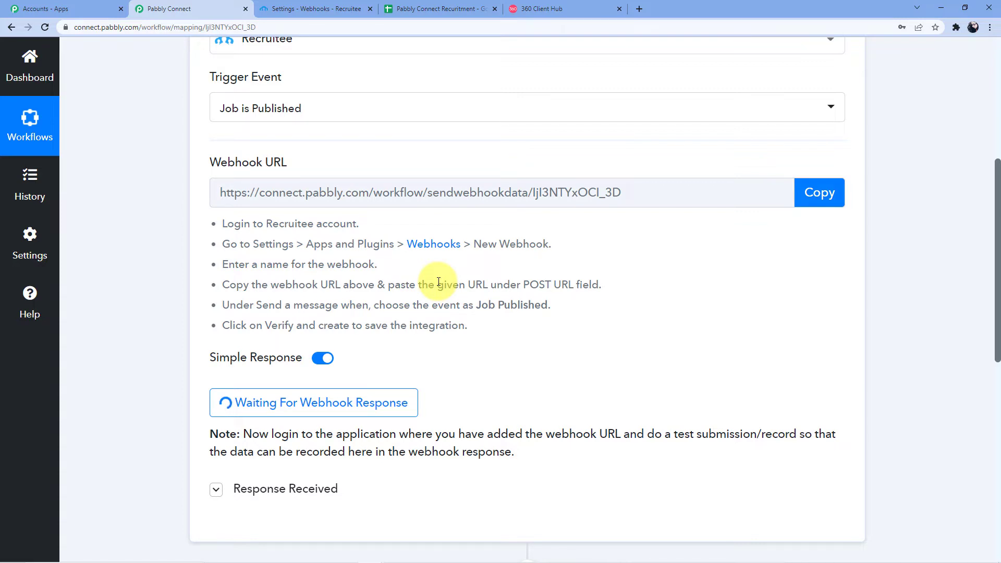
Step: Switch to Recruitee and start a new job titled "Developer wanted" in the Development department
click(313, 9)
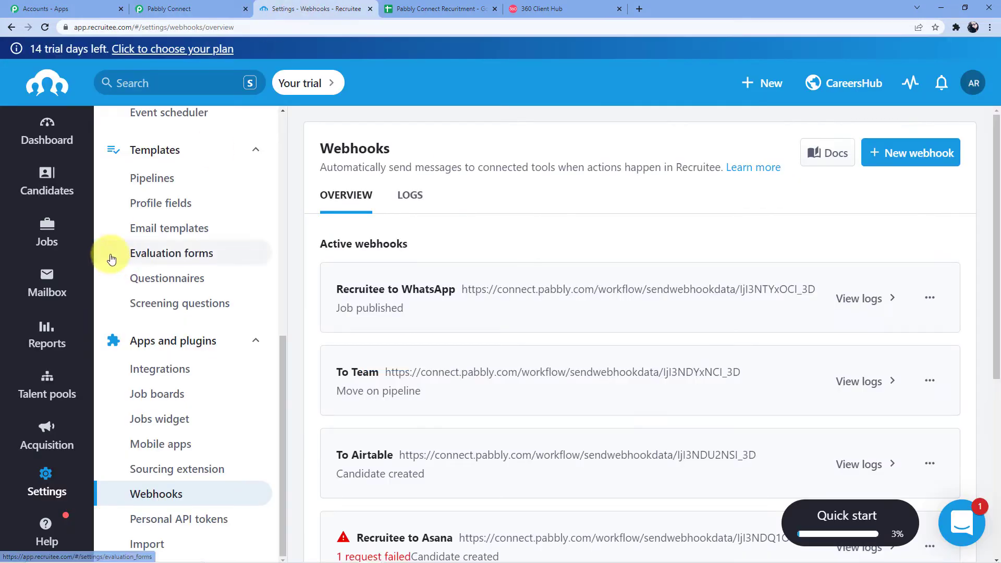
click(53, 224)
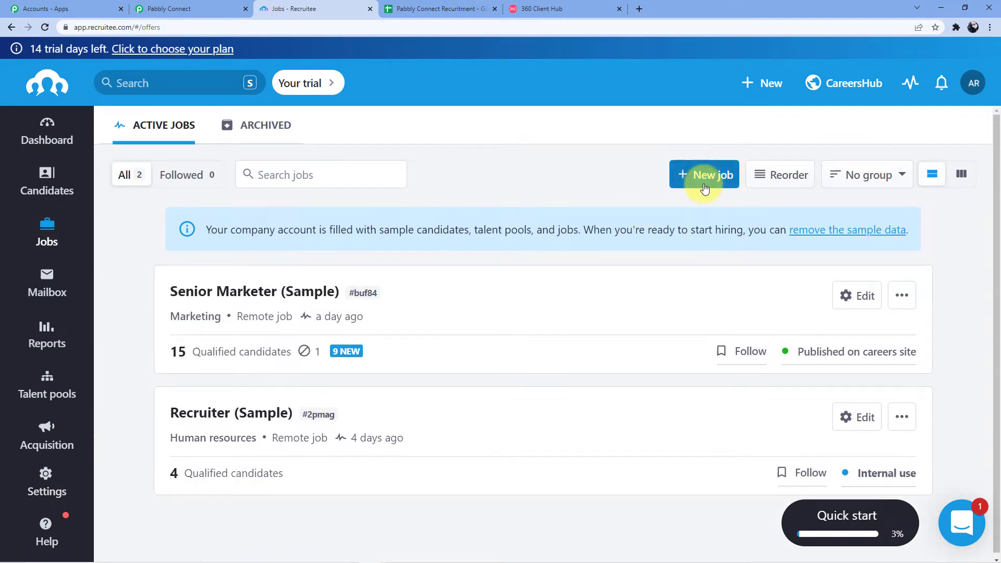
click(700, 175)
click(401, 298)
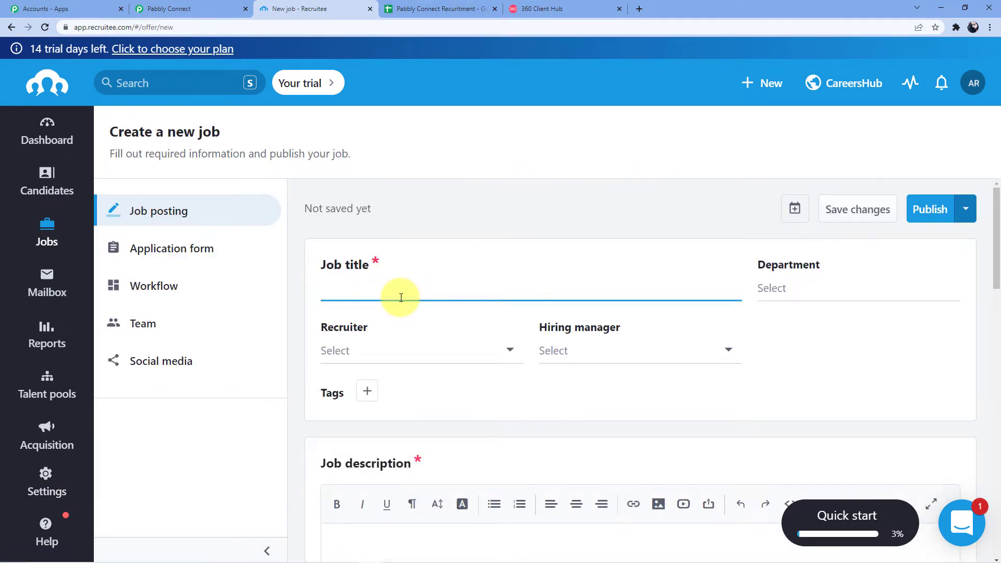
text(Developer wanter)
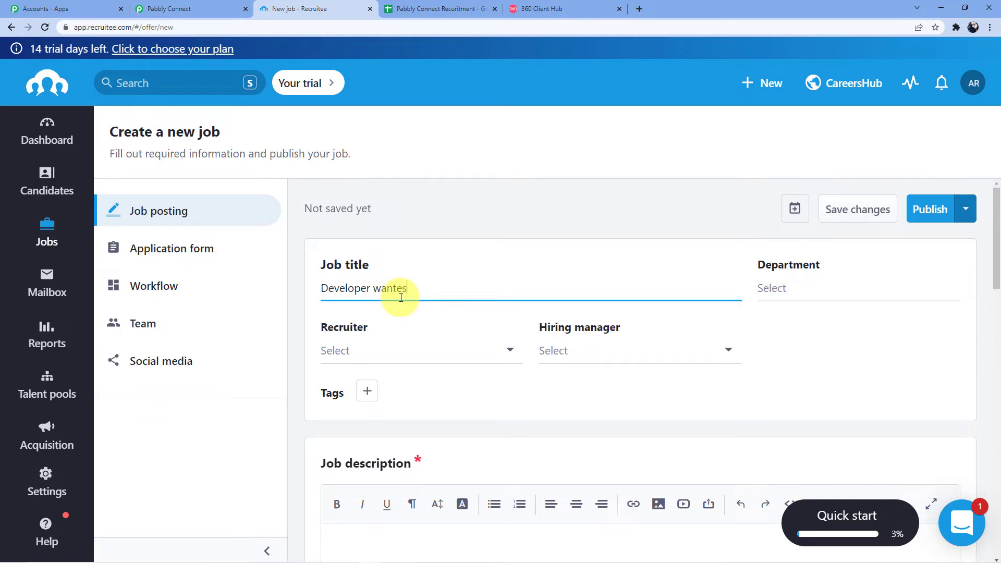
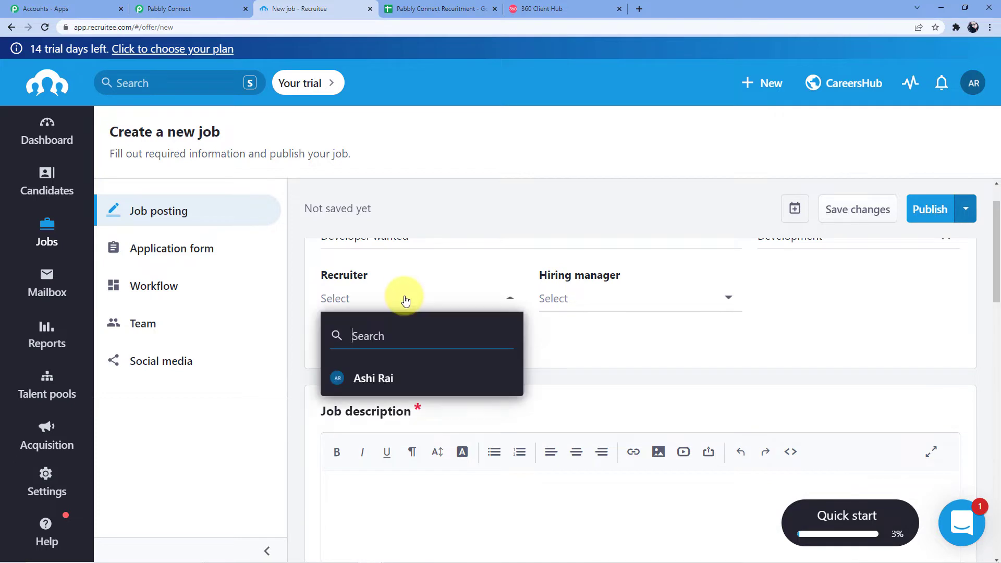
Step: Assign the listed team member as both recruiter and hiring manager of the job
click(386, 378)
click(626, 298)
click(592, 377)
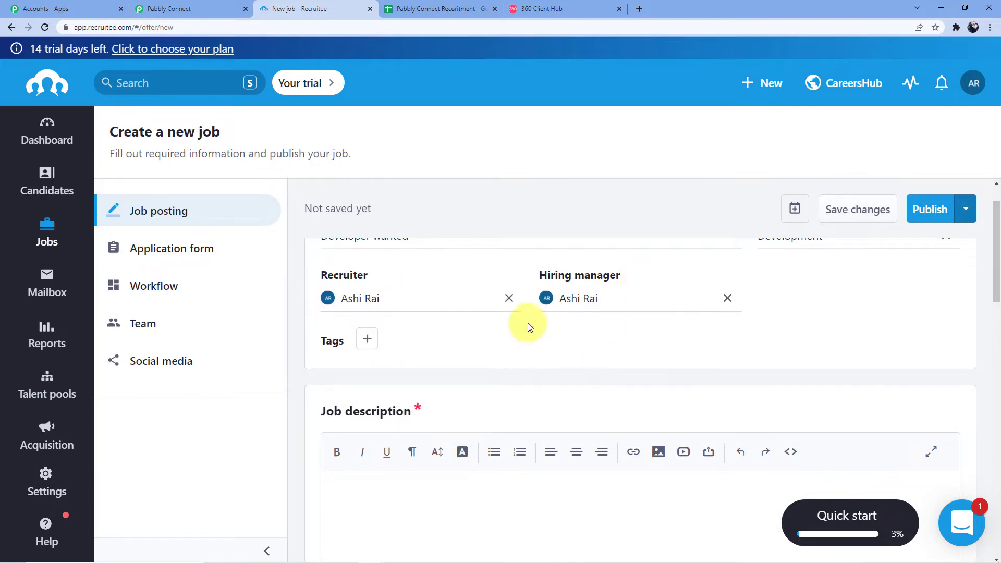
Step: Write the job description "We are looking for Developer for our new software Pabbly Connect. Kindly apply here.."
scroll(474, 279, down, 4)
scroll(435, 297, up, 3)
click(367, 458)
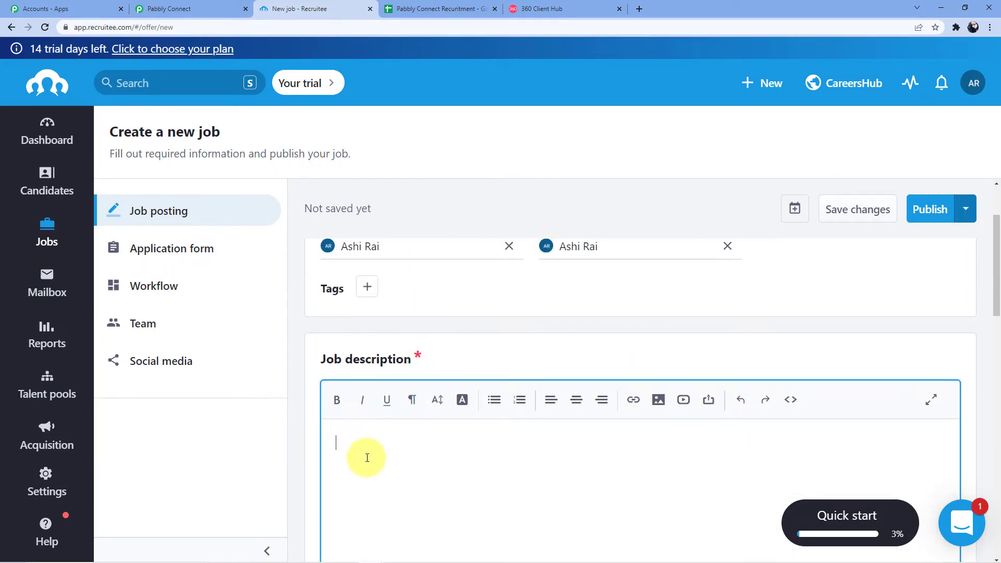
text(We are looking for  a)
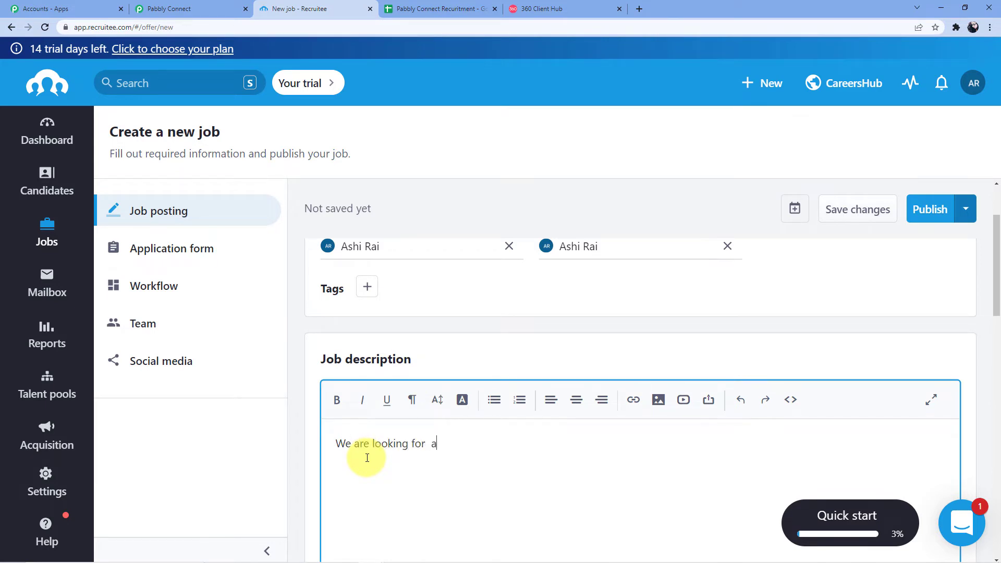
text(adev)
text(Developer for)
text( our new )
text(So)
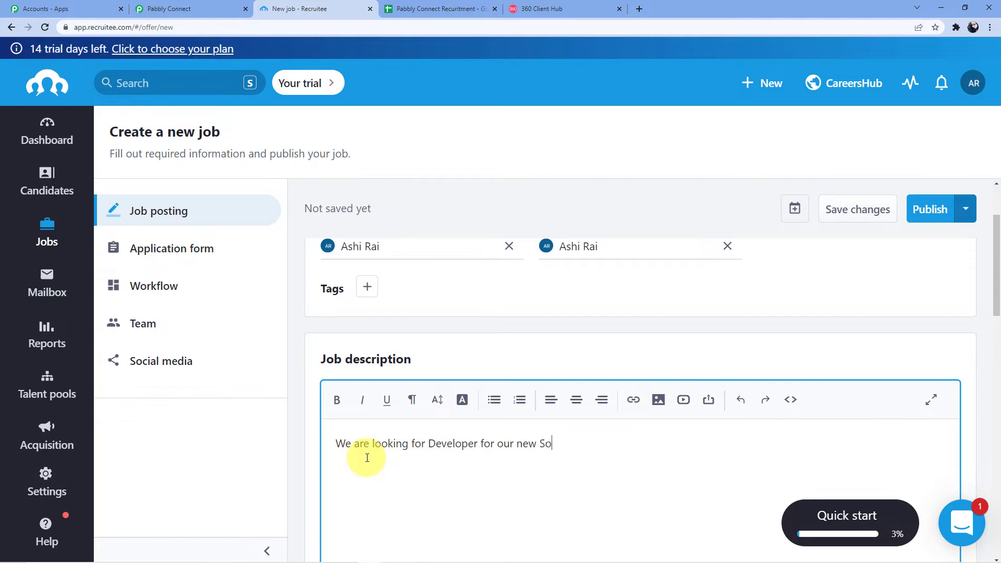
text(ftware)
key(BackSpace)
text(software Pabbly Connect)
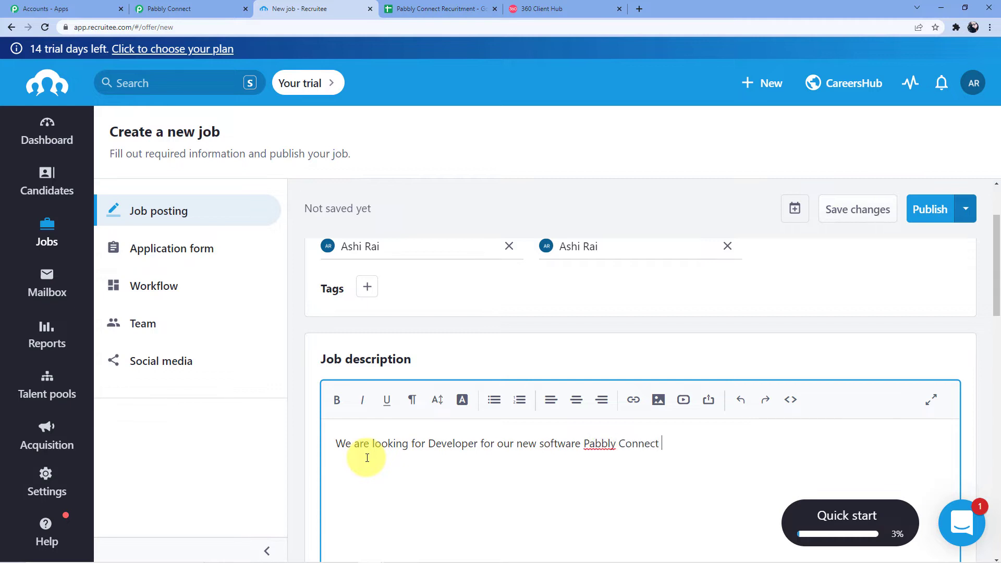
text(. Kindl)
text(y appl)
text(y he)
text(re//)
scroll(368, 457, down, 4)
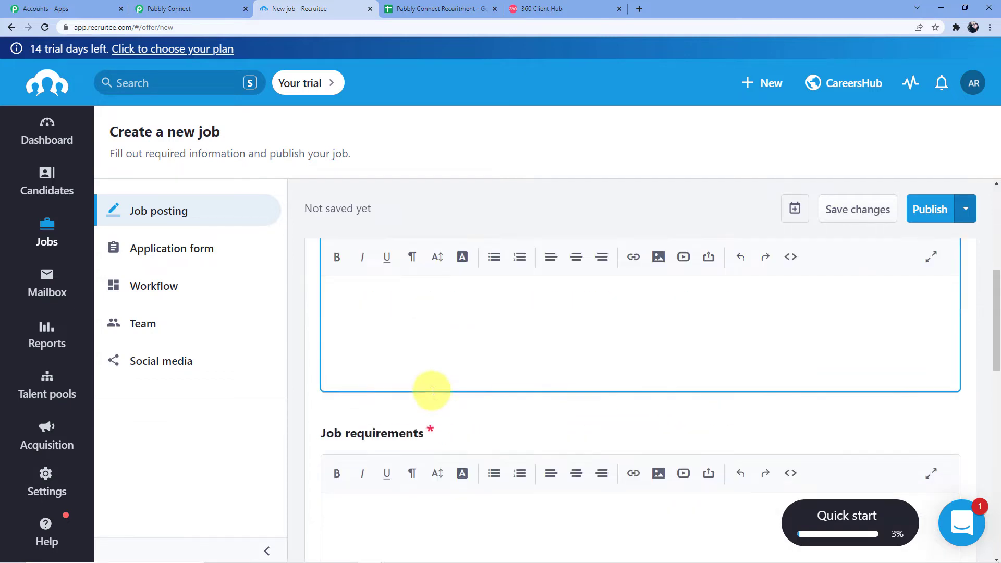
scroll(438, 386, up, 2)
scroll(469, 391, down, 1)
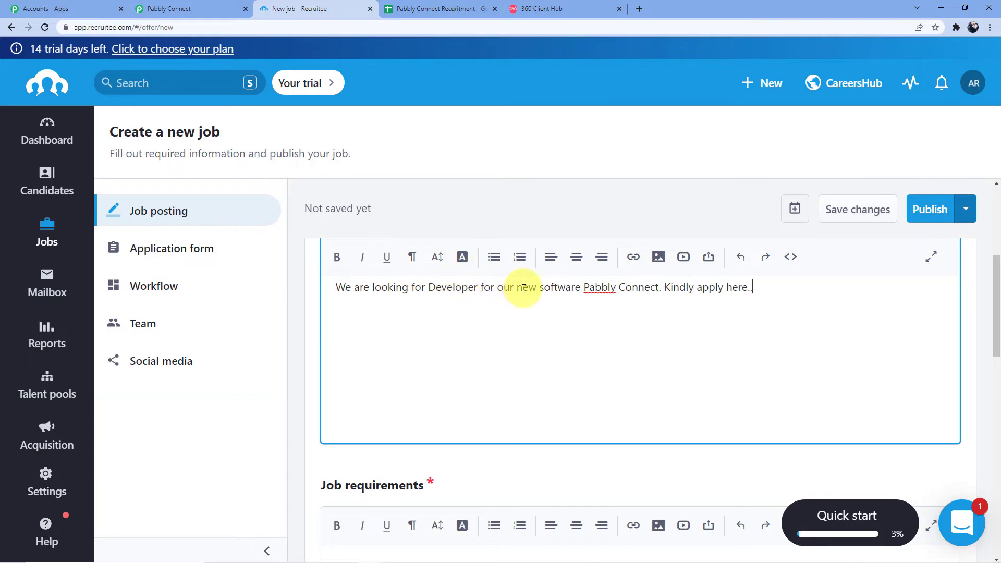
key(ctrl+a)
key(BackSpace)
Step: Write the job requirements as "Basic education (10+2) with degree in Engineering"
scroll(526, 366, down, 4)
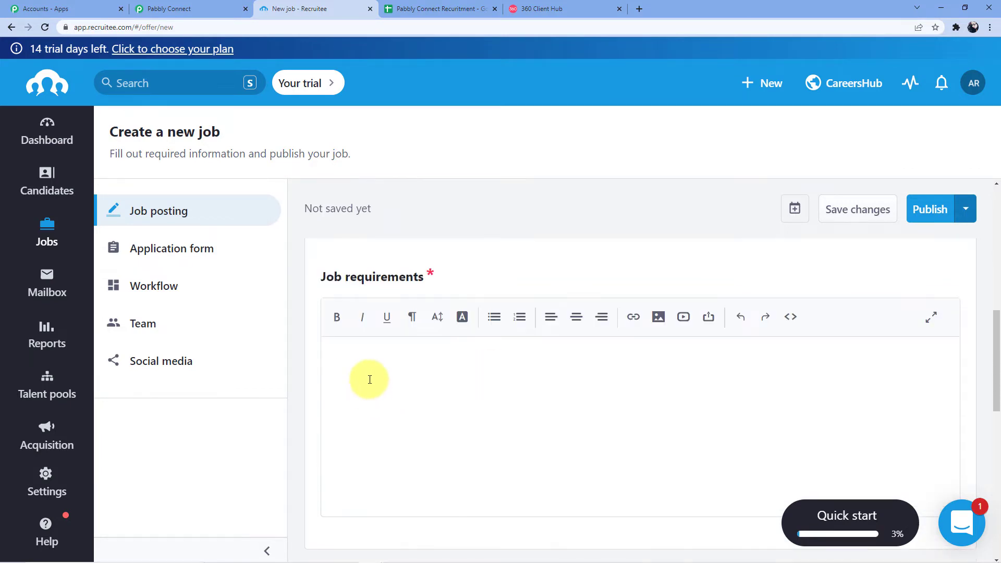
click(370, 370)
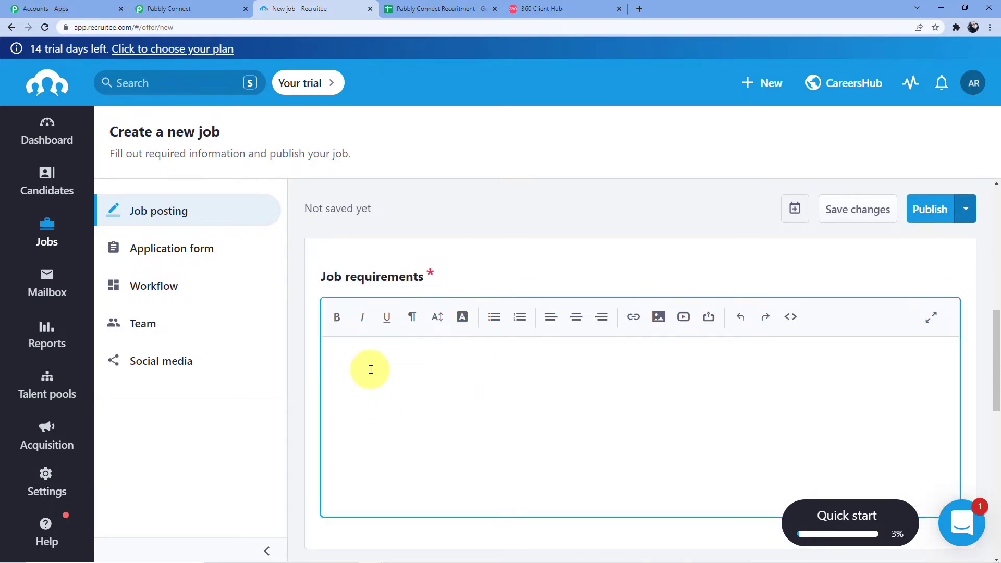
text(Basi)
text(c Ed)
text(ucation)
key(BackSpace)
key(BackSpace)
key(BackSpace)
key(BackSpace)
key(BackSpace)
key(BackSpace)
key(BackSpace)
key(BackSpace)
text(eduction)
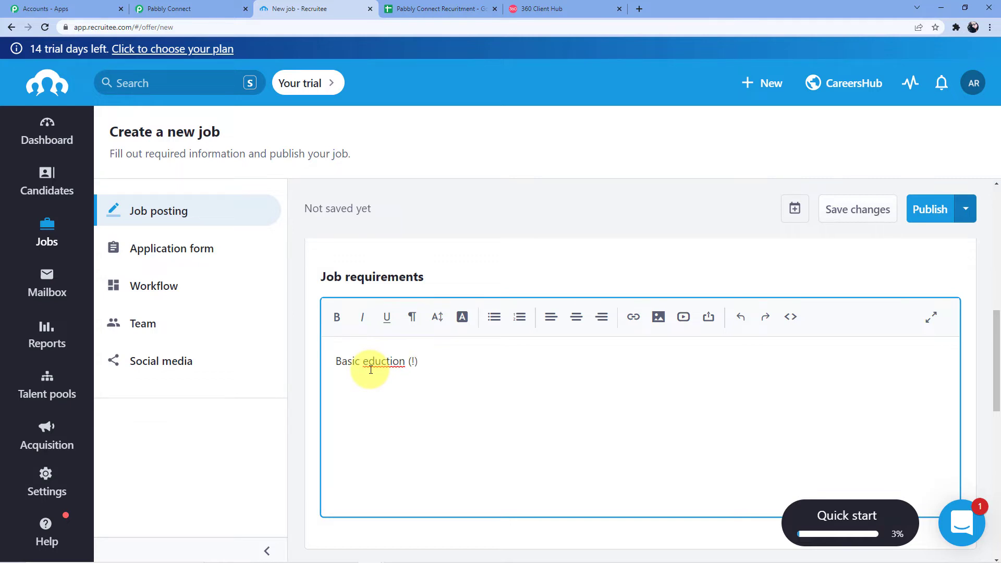
key(BackSpace)
key(BackSpace)
key(BackSpace)
text((10+2) a)
key(BackSpace)
text(with degree)
key(BackSpace)
key(BackSpace)
key(BackSpace)
text(th degree)
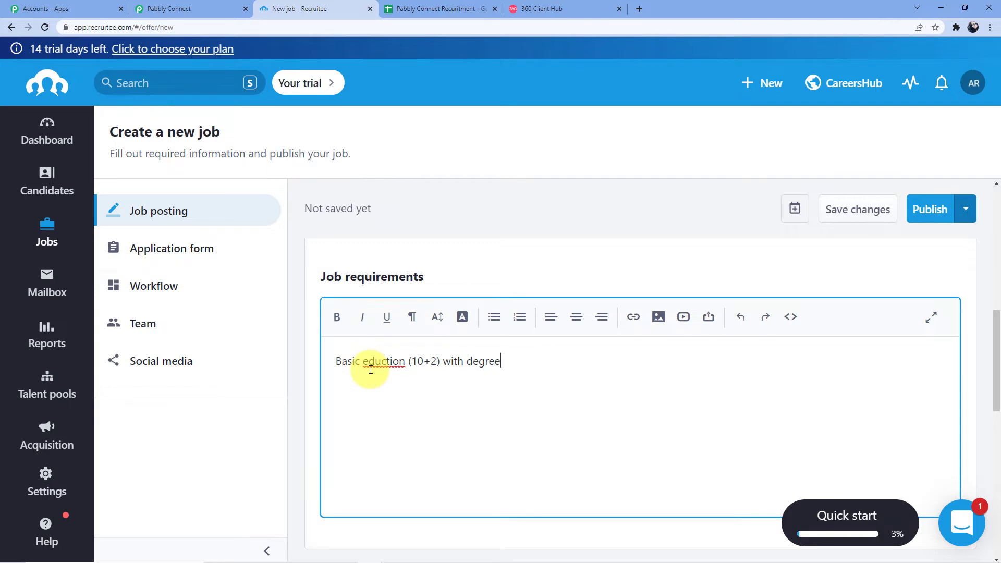
text( in Engineering)
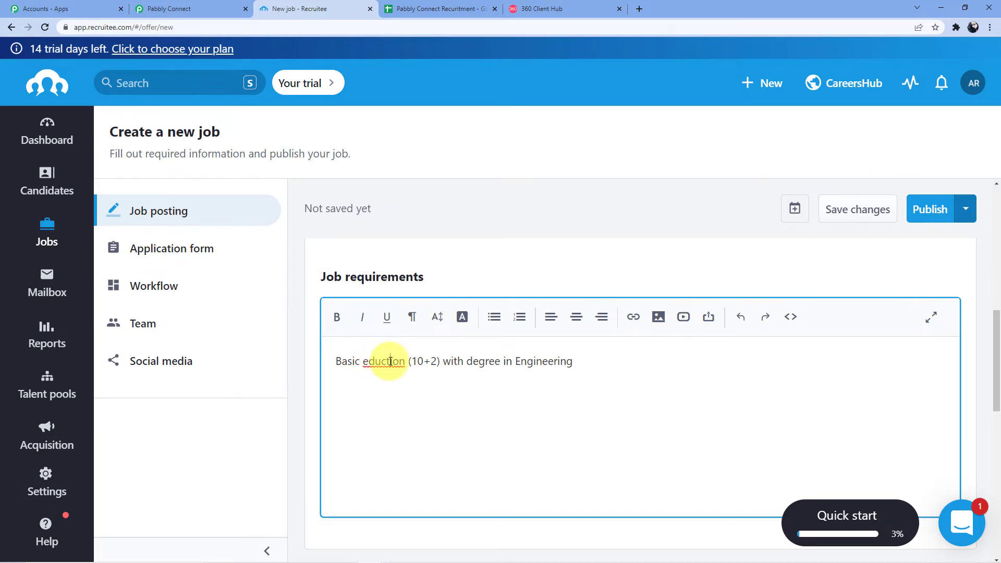
click(386, 360)
text(a)
Step: Set the country of the job location to India
scroll(539, 342, down, 1)
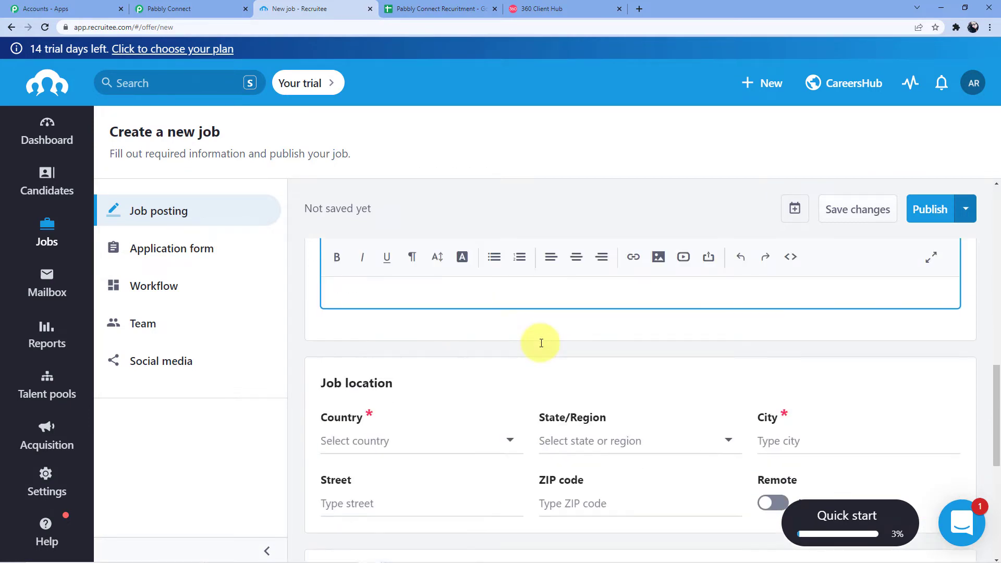
scroll(545, 357, up, 3)
scroll(590, 322, down, 5)
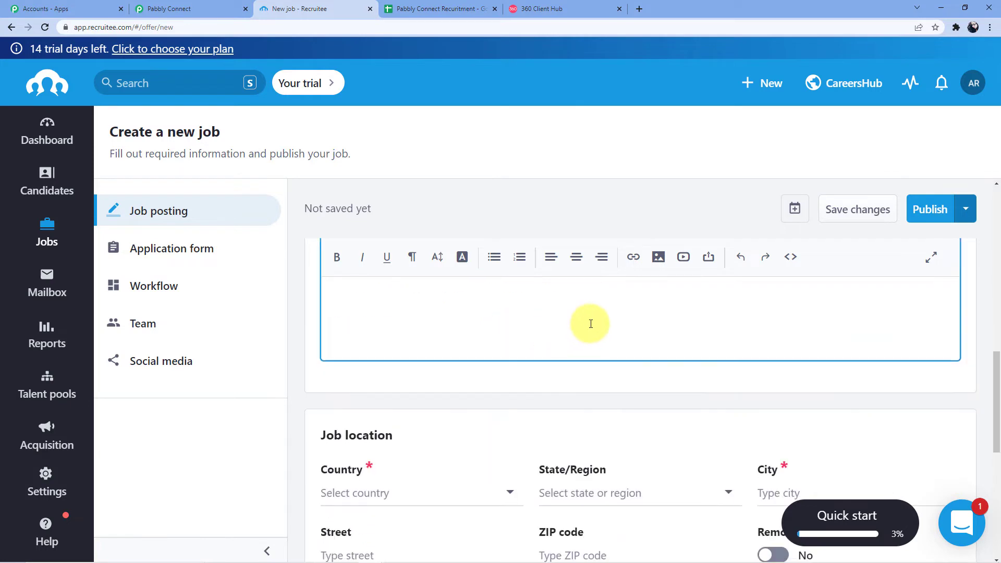
scroll(590, 323, down, 3)
click(392, 337)
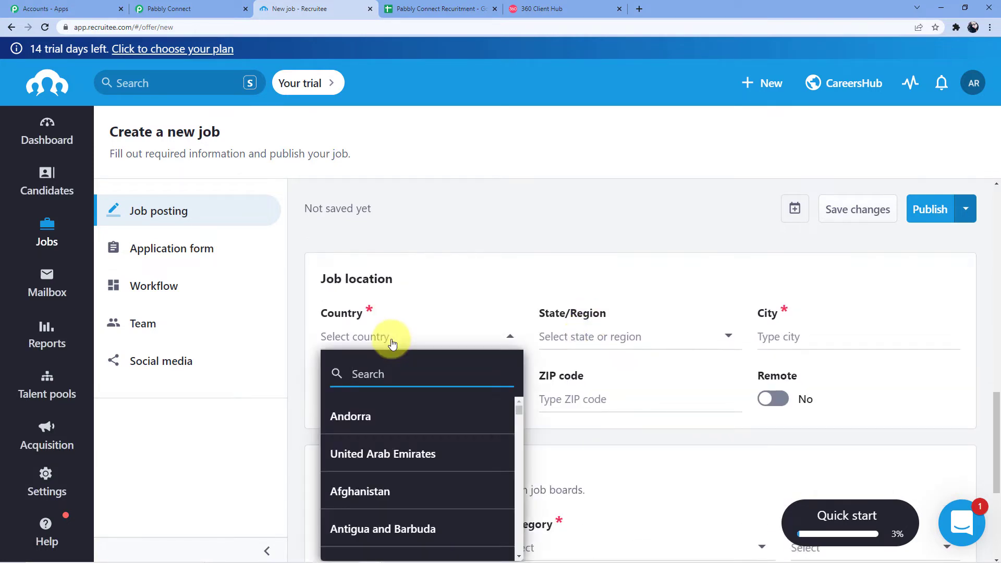
text(Indi)
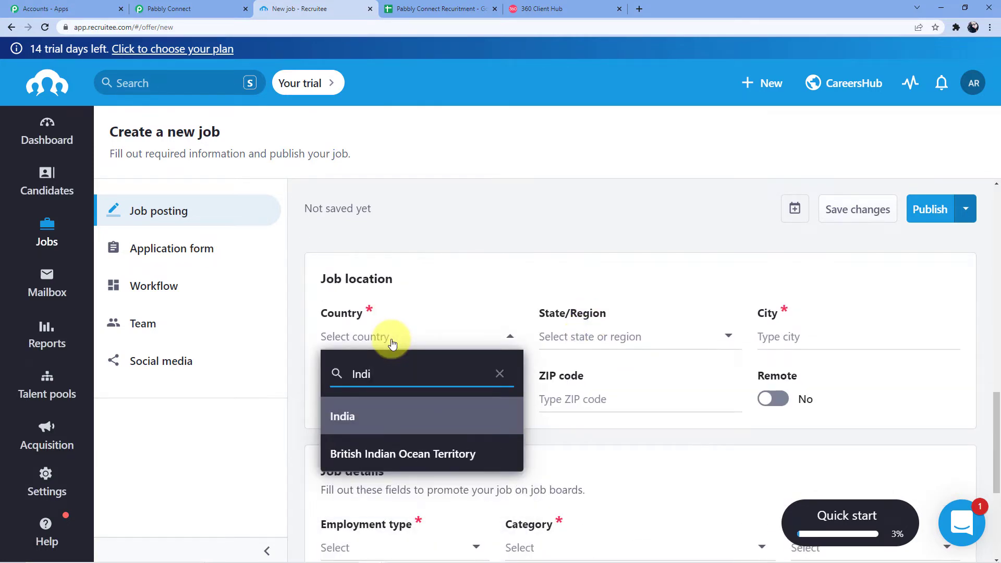
click(360, 416)
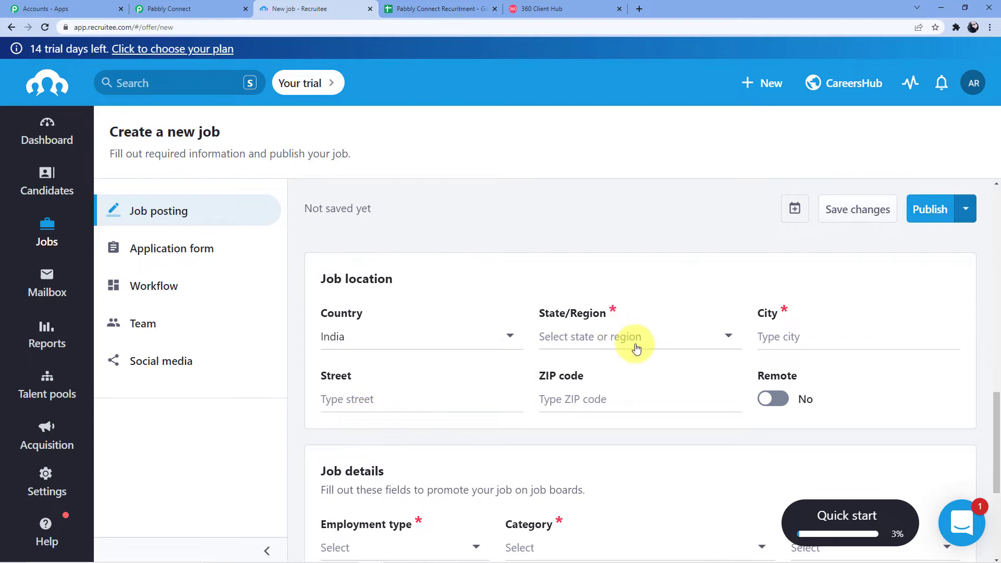
Step: Set the state to Madhya Pradesh and fill in the city and address with the first saved Bhopal entry
click(636, 349)
text(Madhya)
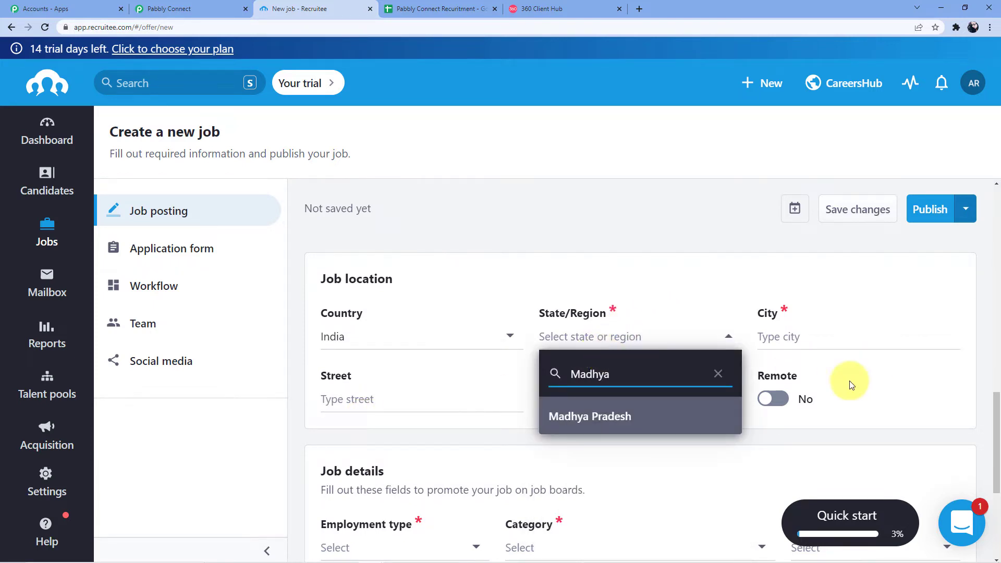
click(637, 420)
click(771, 336)
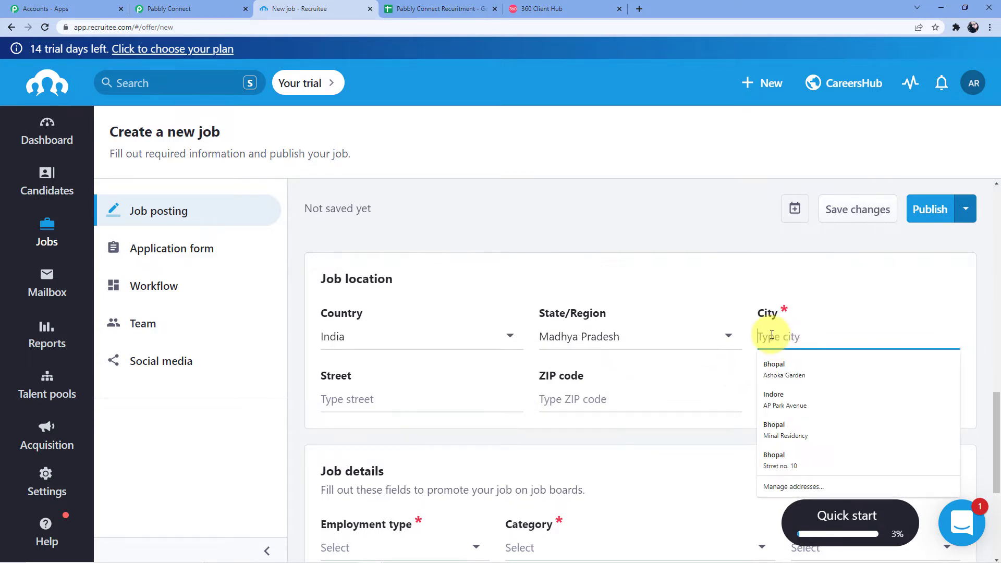
click(784, 369)
Step: Set the employment type in the job details to Full-time
scroll(427, 348, down, 4)
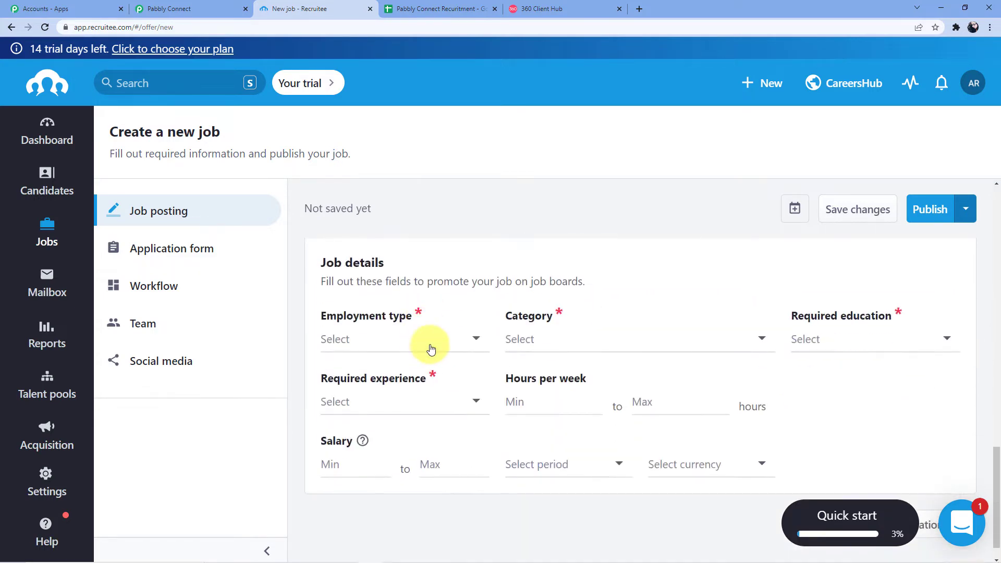
scroll(430, 349, up, 2)
scroll(469, 395, down, 2)
click(392, 348)
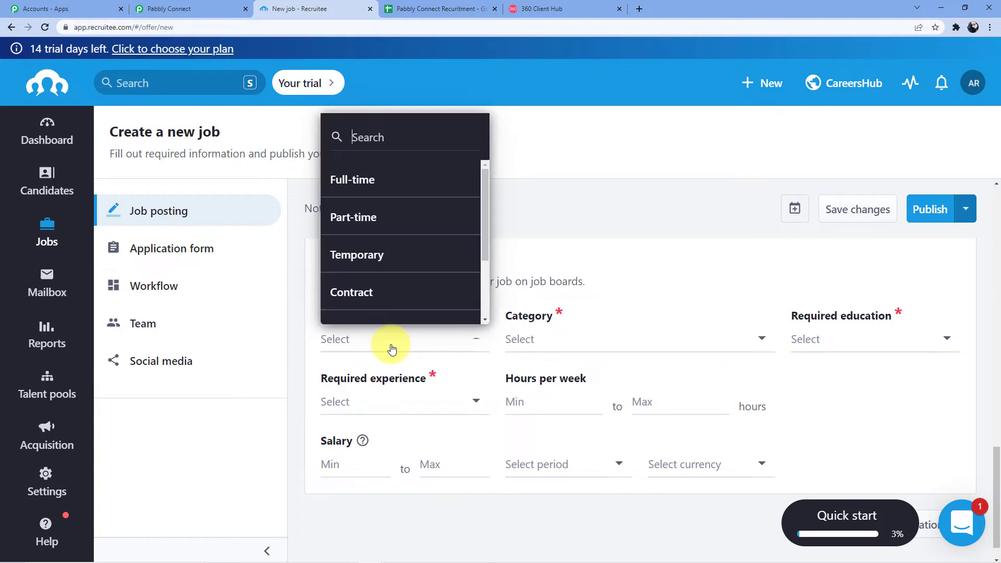
click(389, 178)
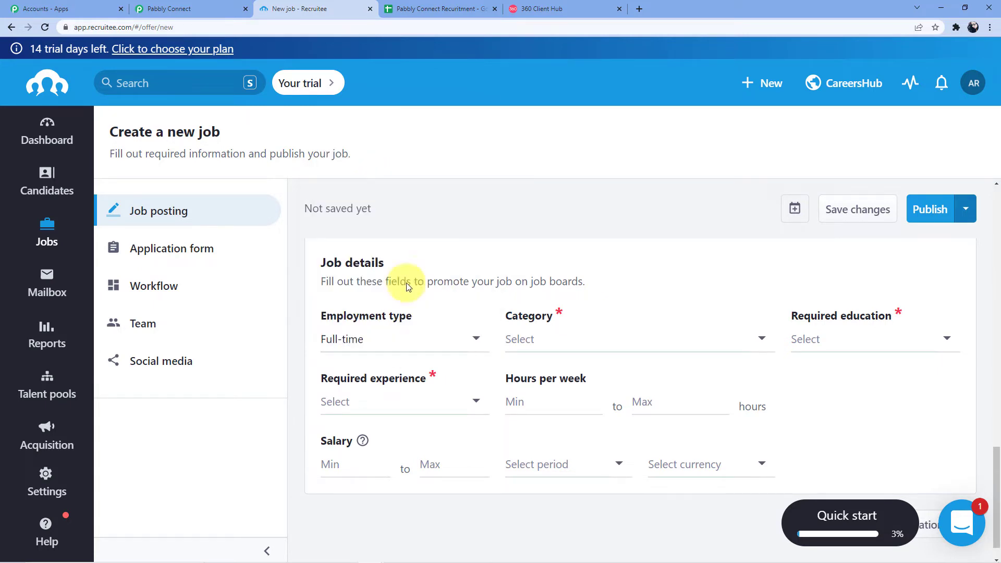
click(543, 337)
text(D)
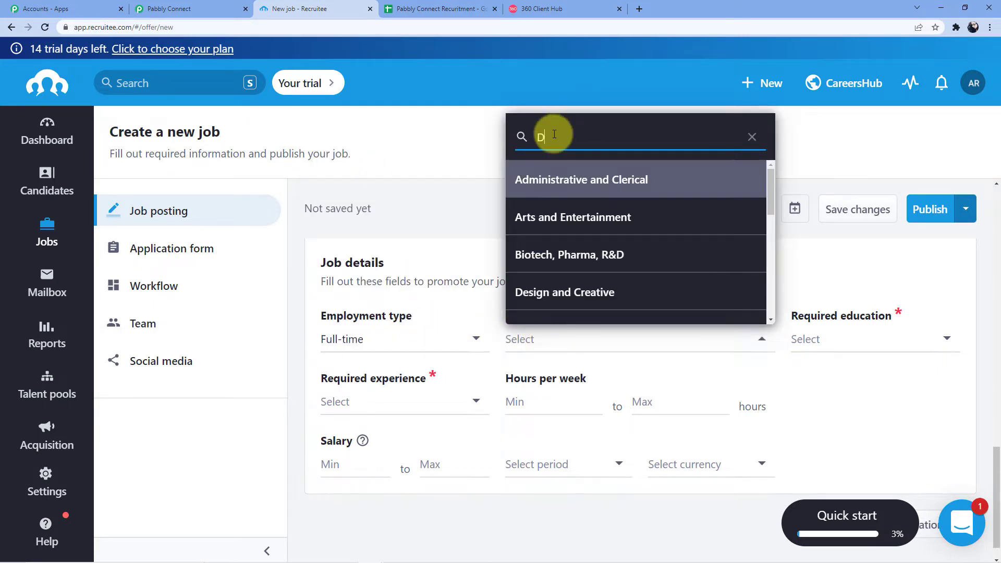
text(evelopment)
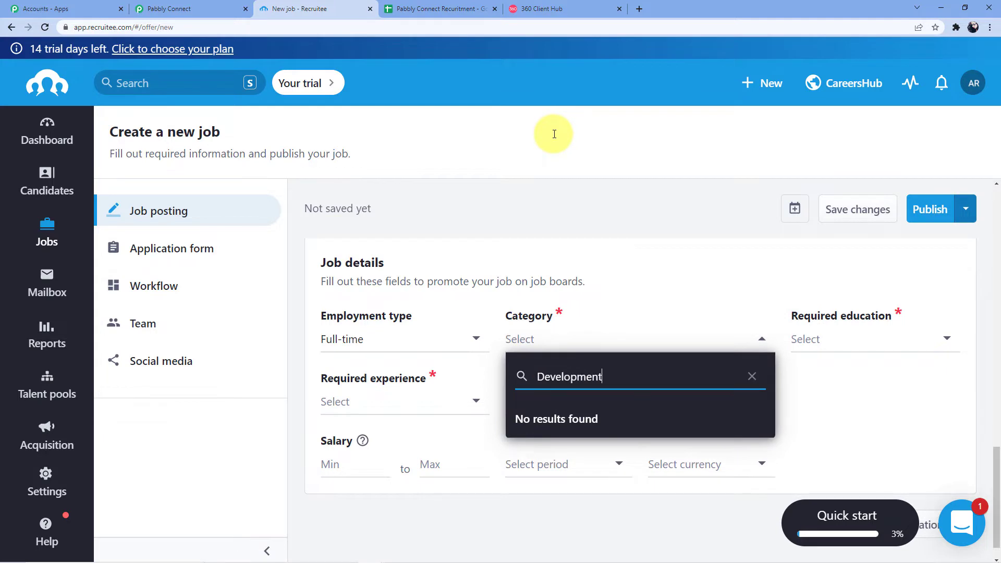
click(668, 295)
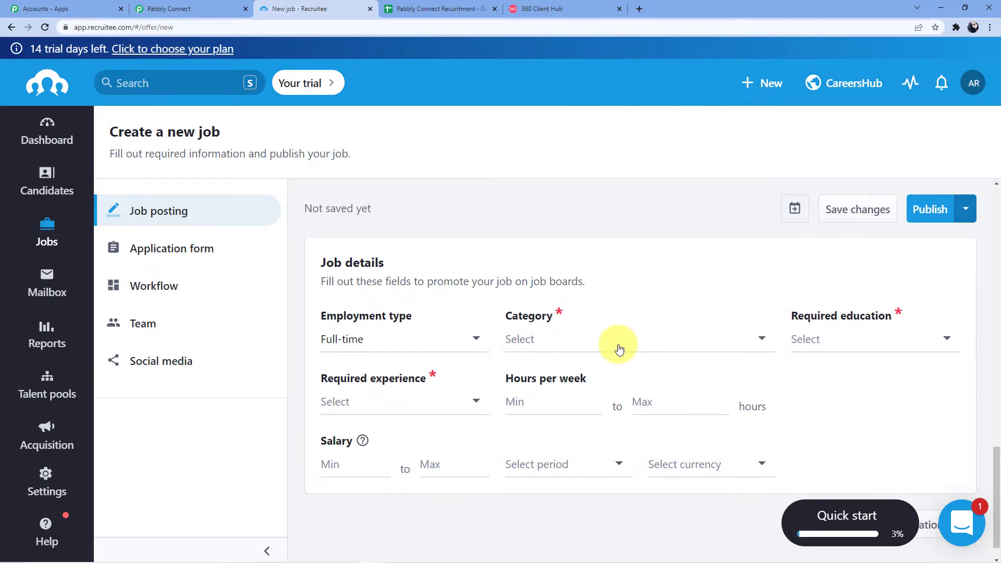
click(570, 350)
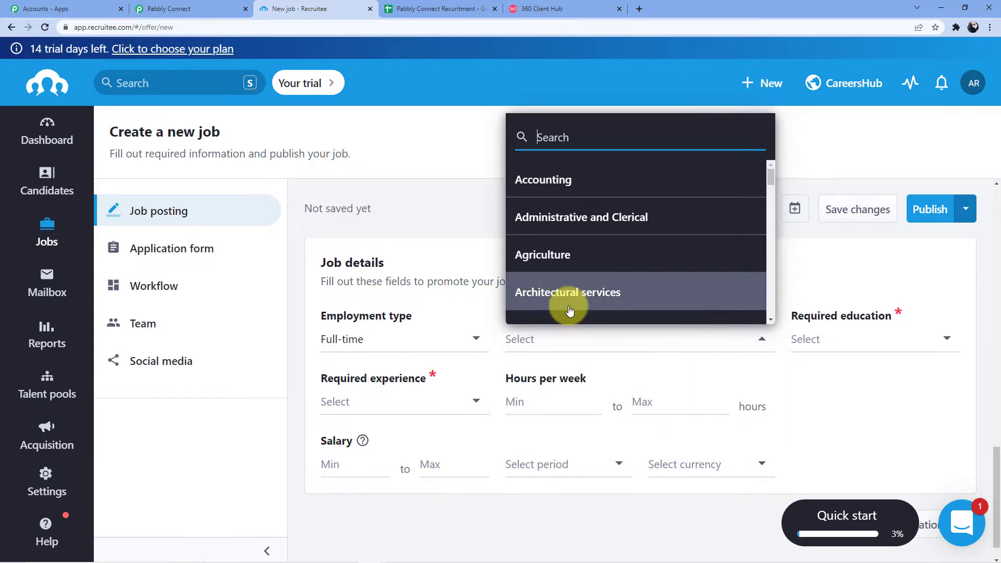
text(Develop[ment)
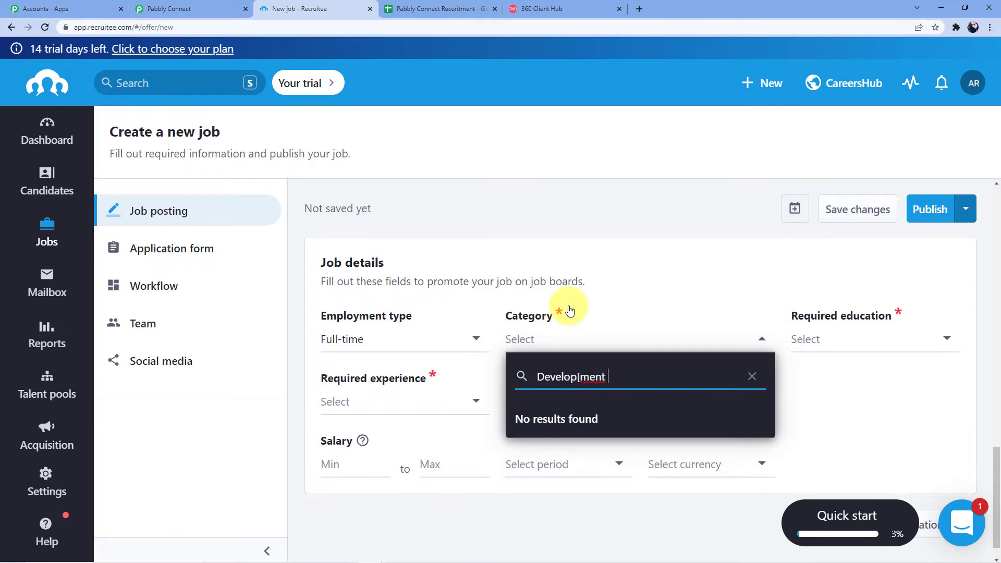
click(581, 376)
key(BackSpace)
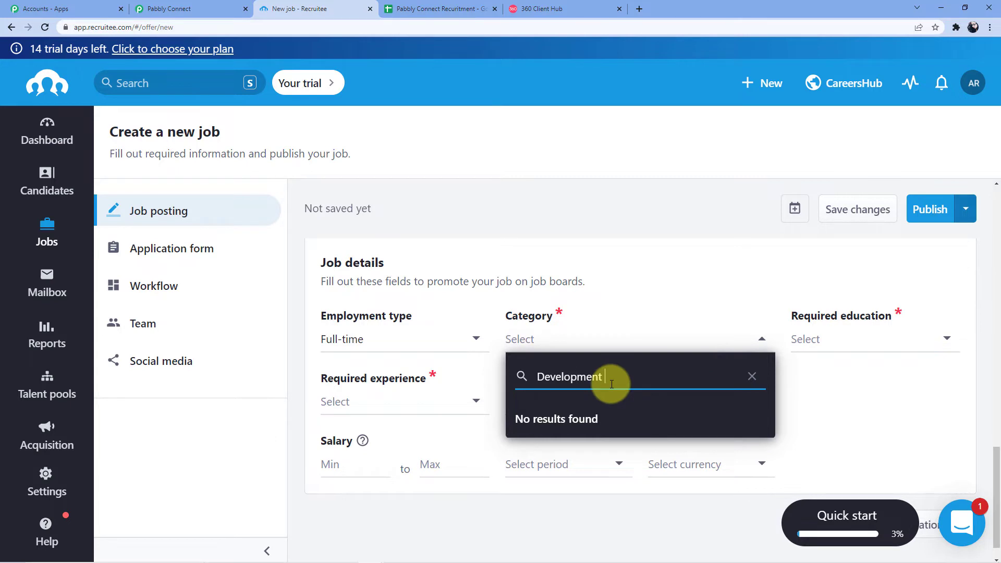
key(Escape)
Step: Find the job category with the search term "Soft" and choose Internet and Software
click(581, 349)
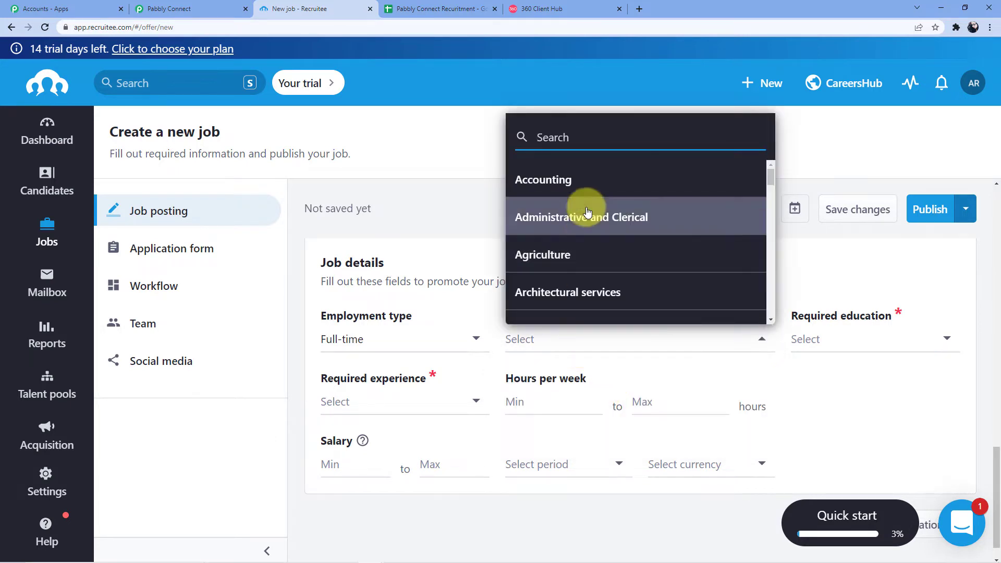
scroll(585, 206, down, 3)
scroll(585, 201, up, 3)
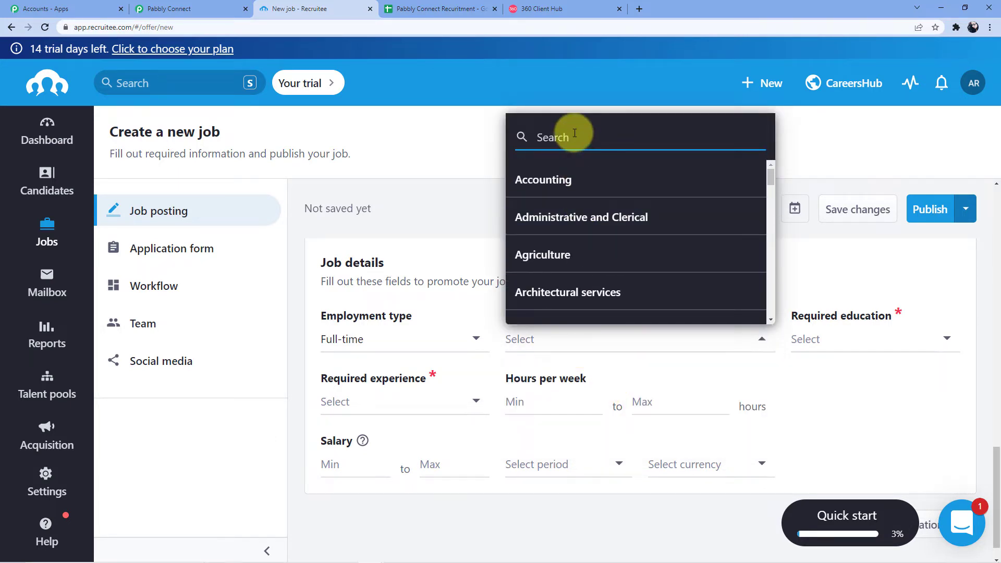
text(Soft)
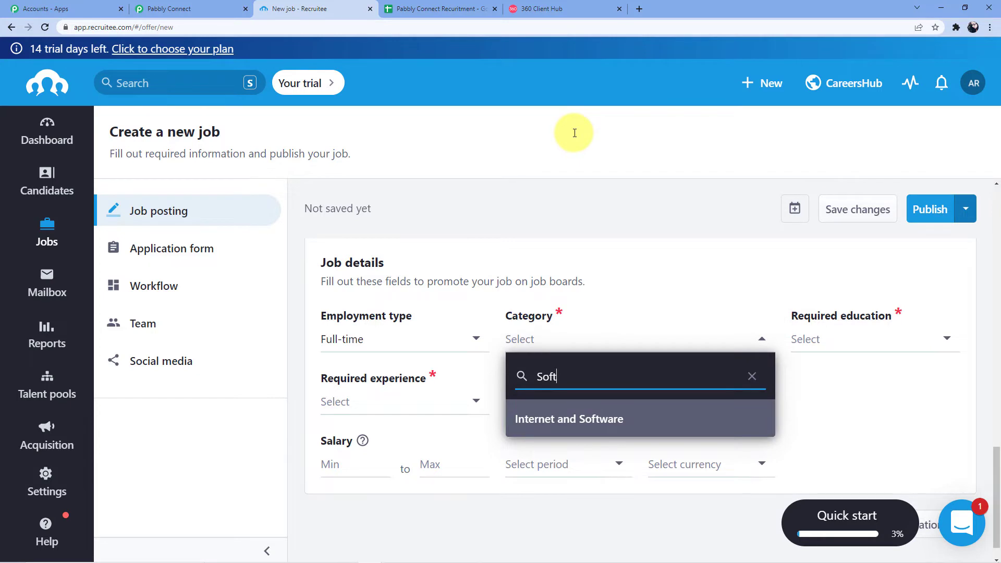
click(587, 418)
Step: Set the required education to Bachelor's degree and the required experience to Mid level
click(829, 340)
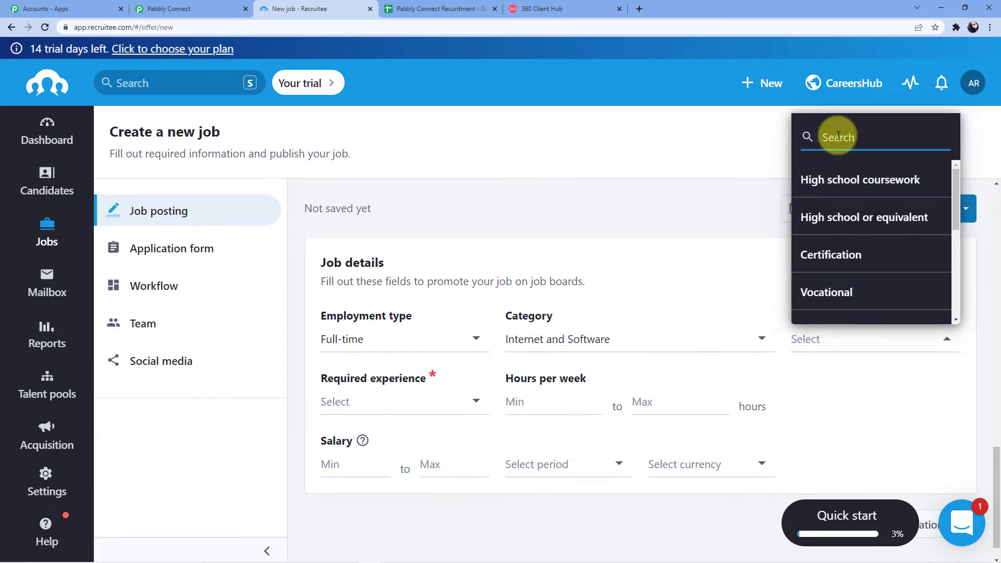
scroll(855, 218, down, 3)
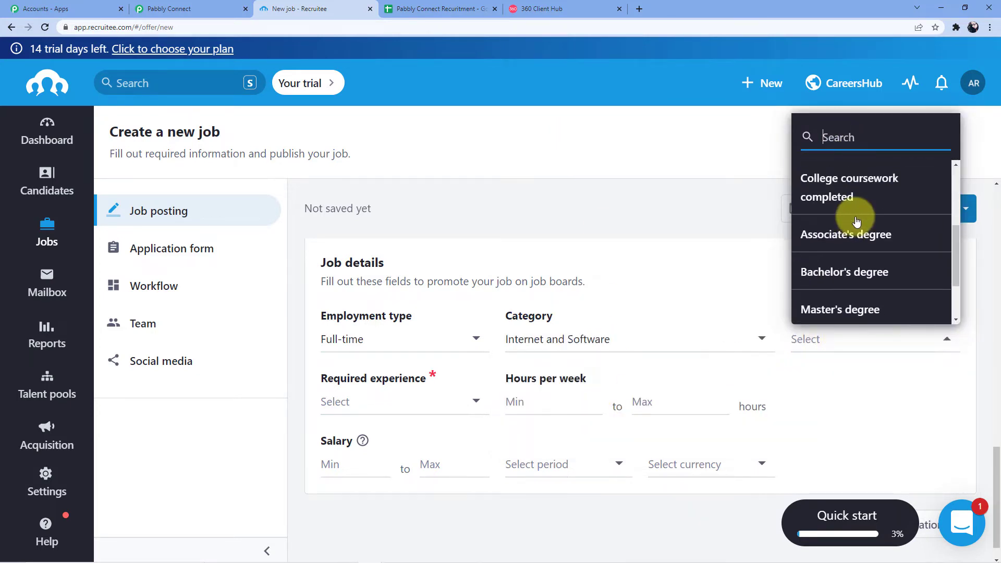
scroll(854, 219, down, 1)
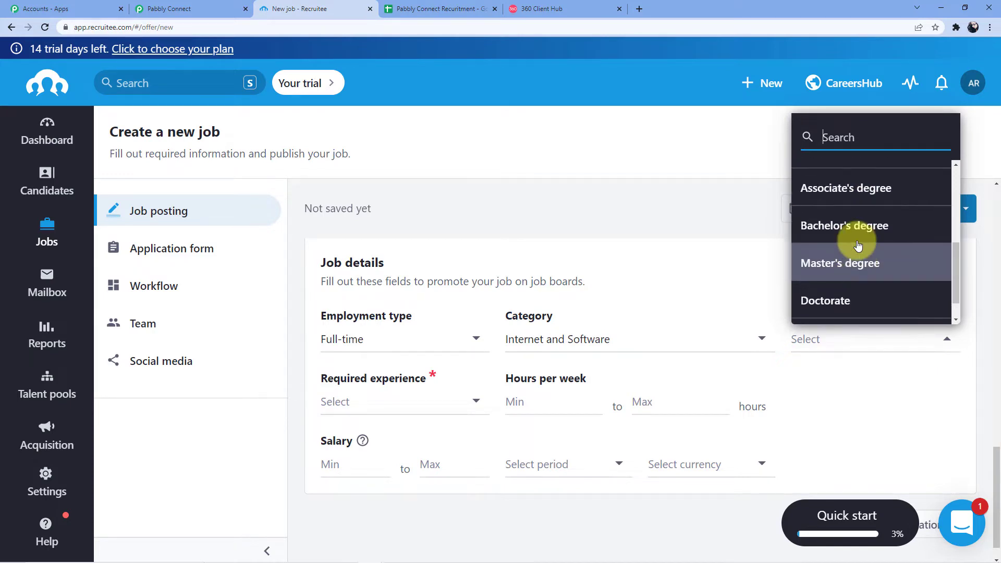
click(858, 242)
scroll(634, 306, down, 1)
click(374, 381)
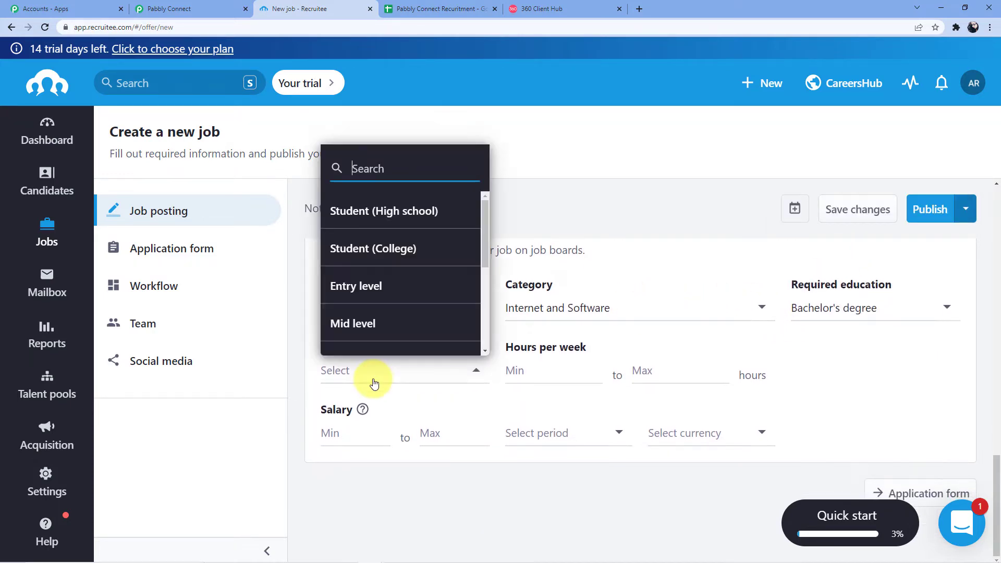
scroll(404, 284, down, 2)
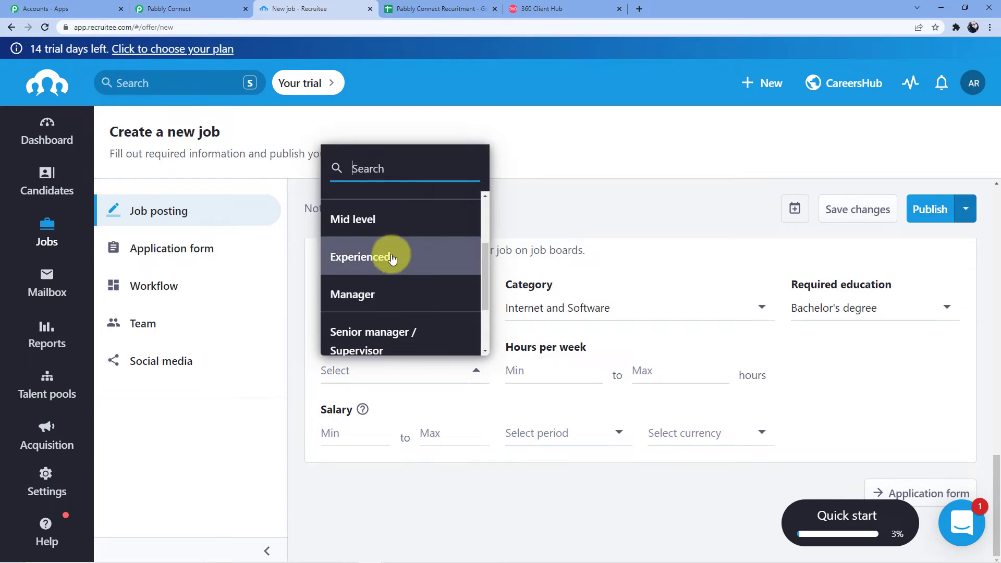
click(384, 216)
Step: Shorten the job title to "Developer"
scroll(574, 371, up, 3)
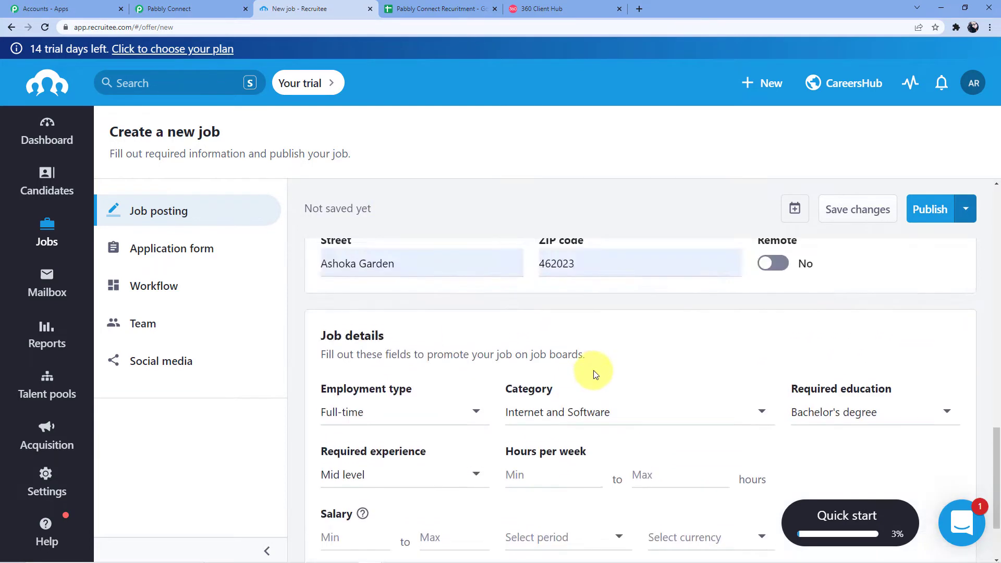
scroll(595, 373, down, 2)
scroll(593, 371, up, 3)
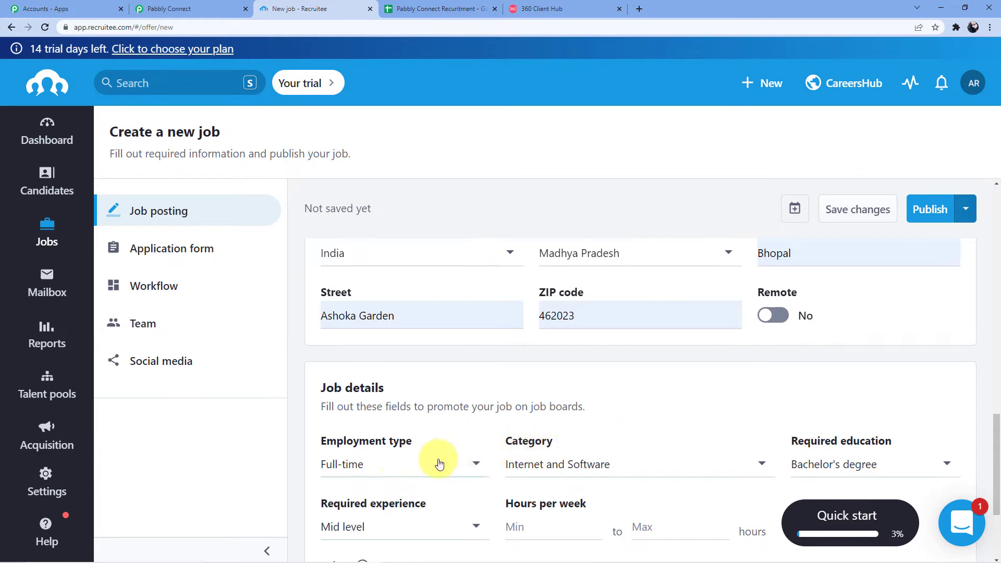
scroll(585, 401, up, 3)
scroll(646, 408, up, 10)
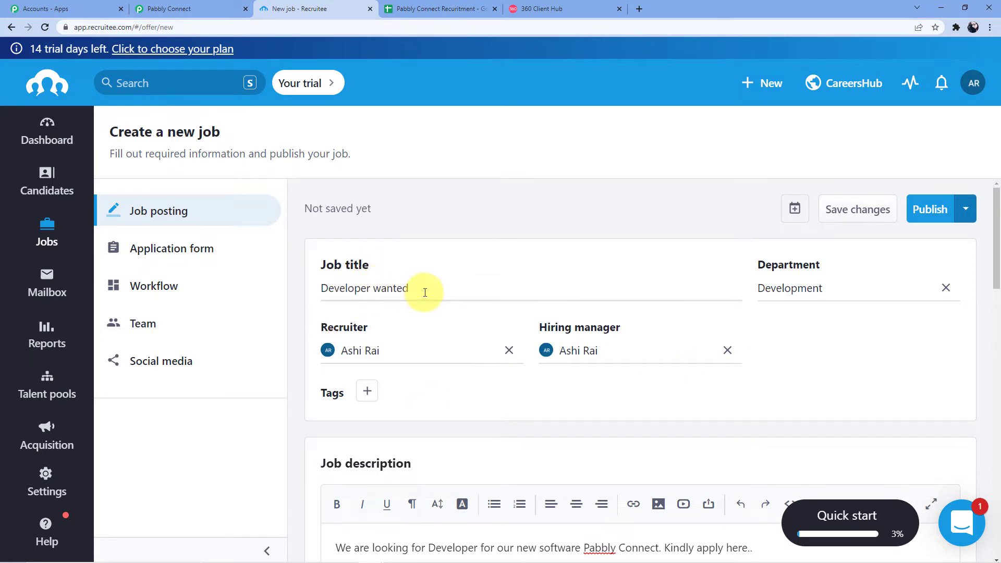
drag(425, 293, 381, 291)
key(BackSpace)
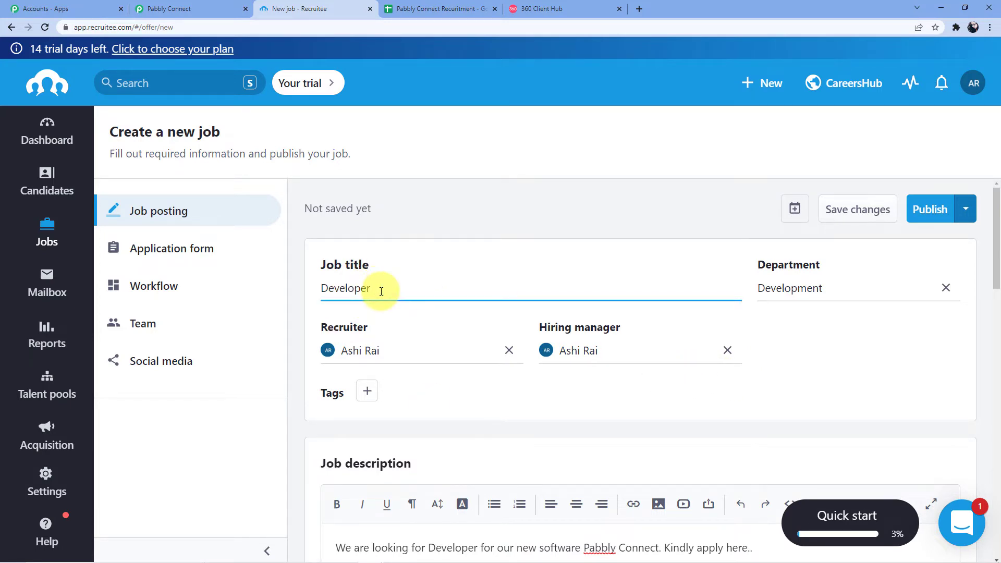
Step: Publish the Developer job on the careers site
scroll(726, 397, down, 4)
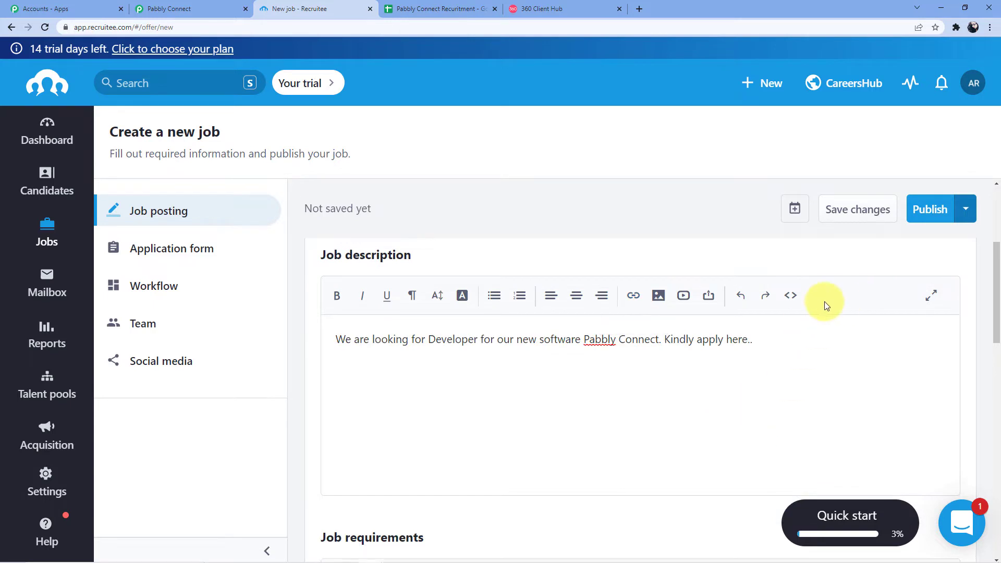
click(930, 209)
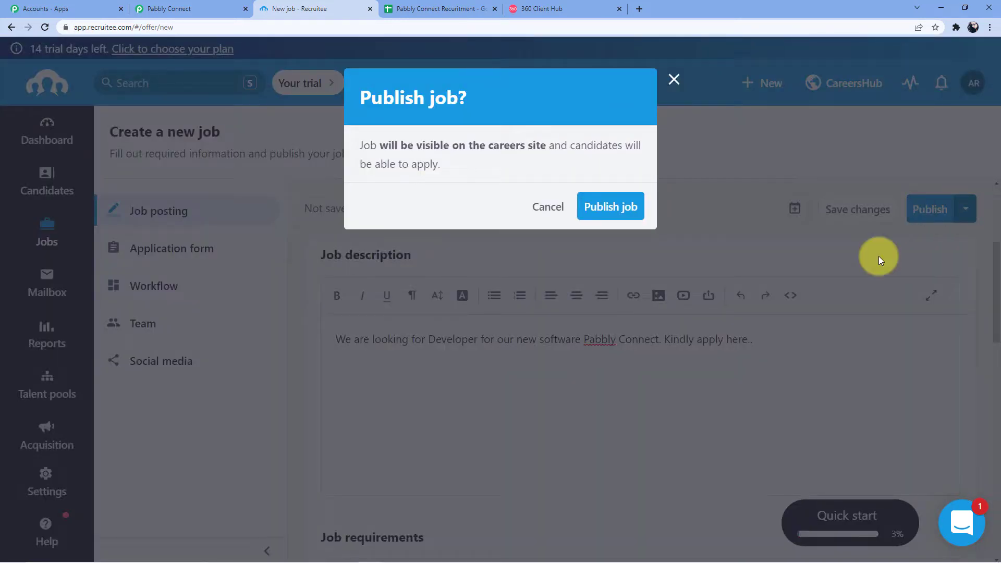
click(627, 208)
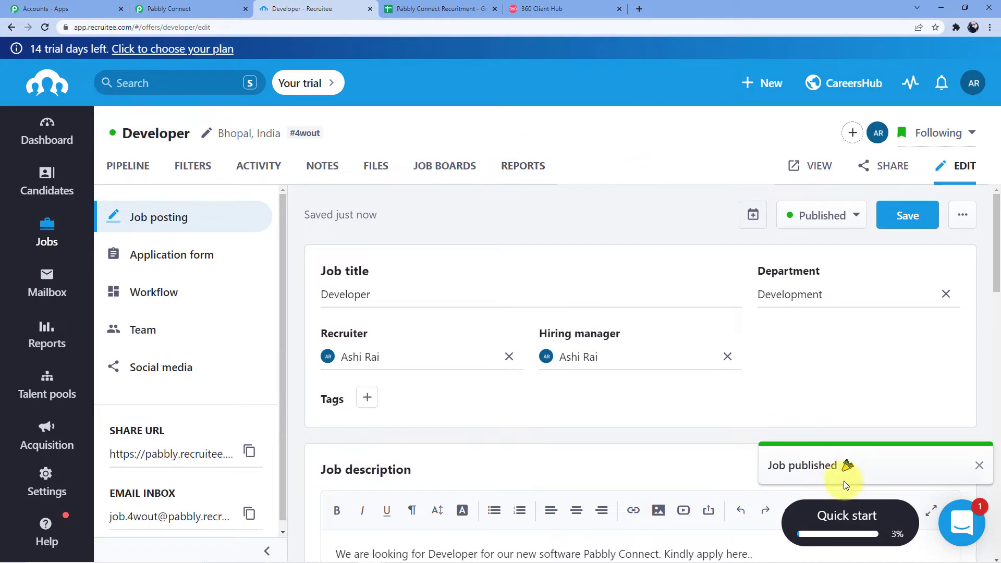
scroll(514, 328, down, 3)
scroll(502, 331, up, 3)
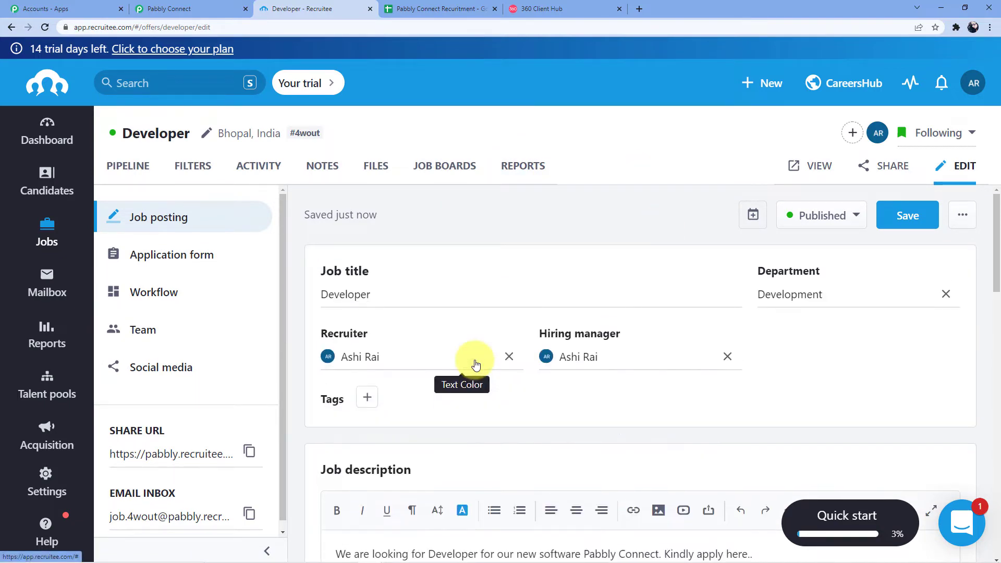
Step: Switch to Pabbly Connect and review the webhook response received for the published job
click(206, 9)
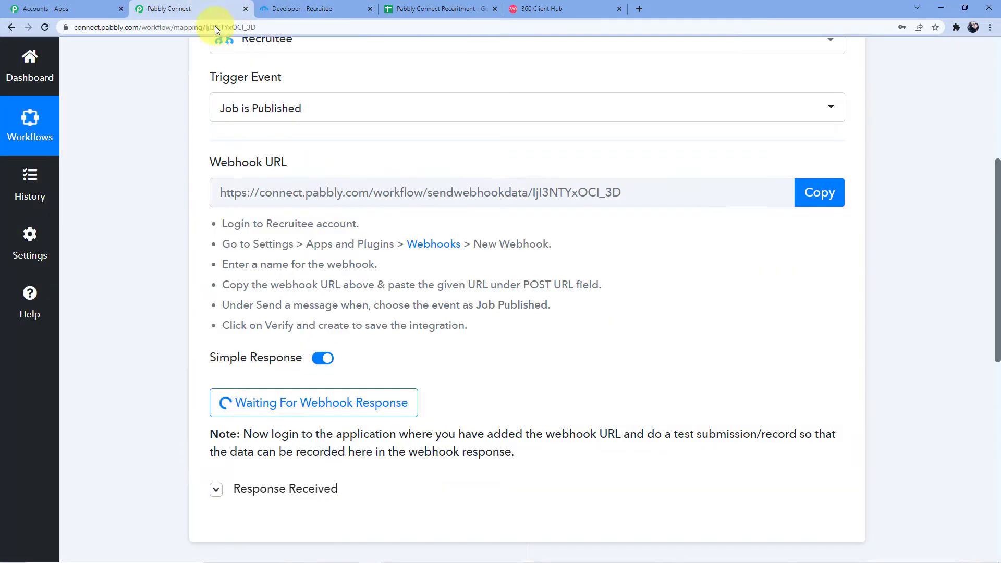
scroll(512, 300, down, 5)
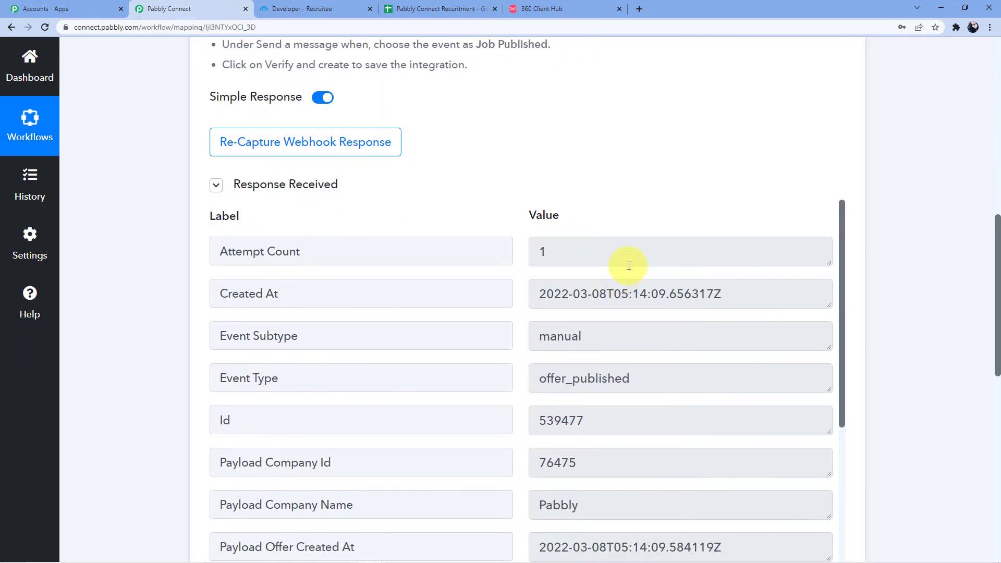
scroll(633, 263, down, 3)
scroll(983, 261, down, 2)
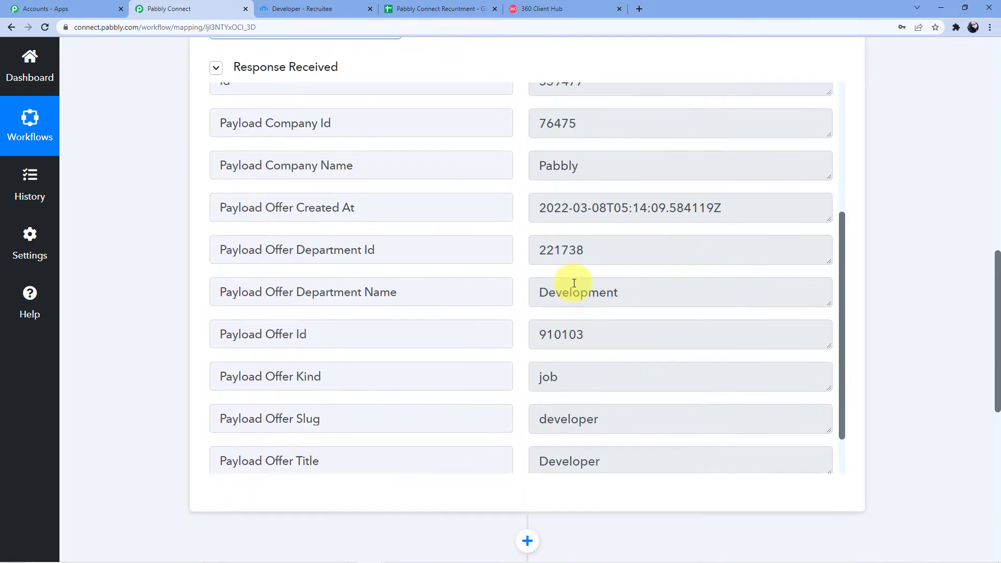
Step: Choose Filter by Pabbly as the app for the workflow's second action step
scroll(592, 250, down, 3)
scroll(579, 253, down, 1)
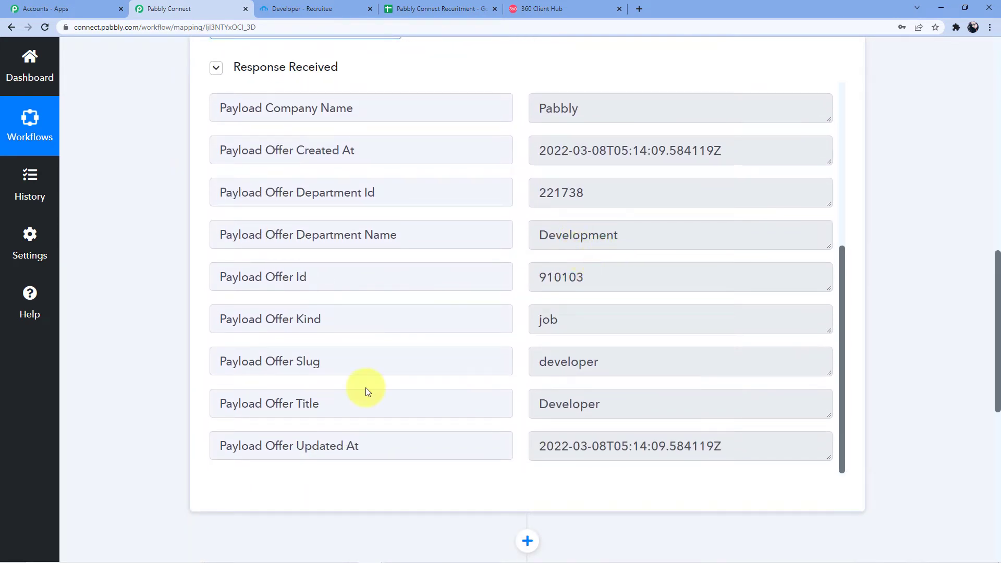
scroll(586, 317, down, 6)
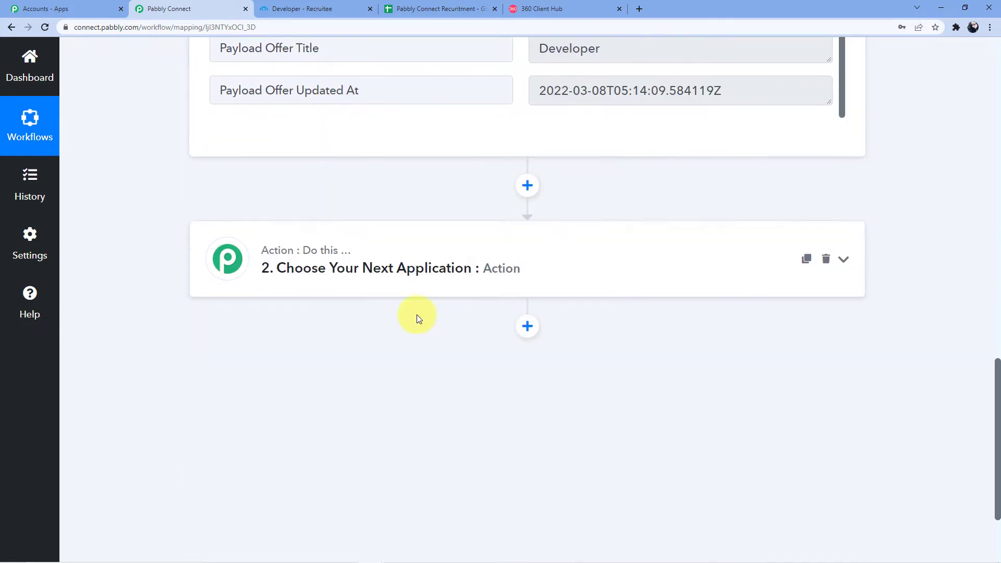
scroll(400, 293, up, 4)
scroll(401, 294, up, 5)
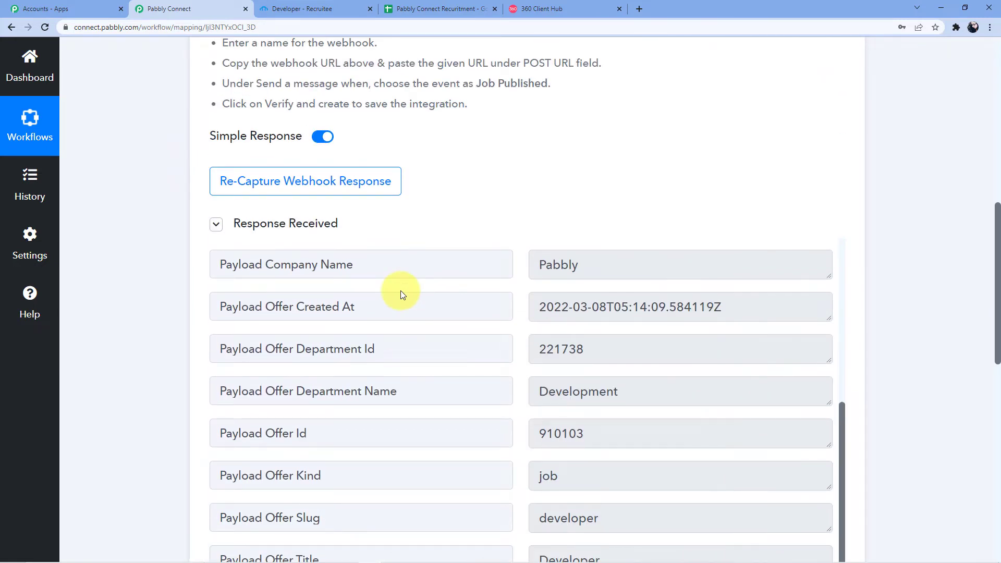
scroll(400, 292, down, 8)
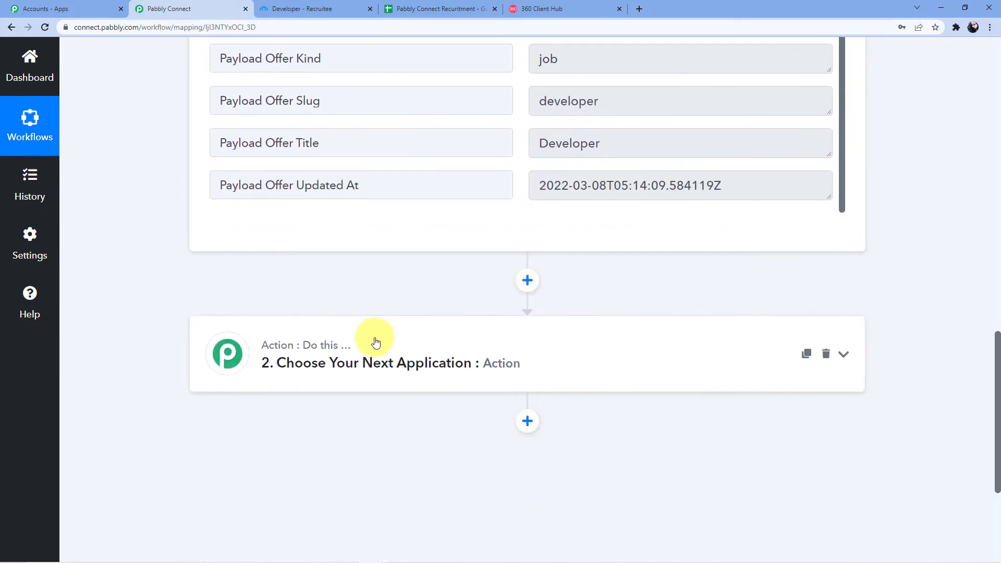
click(375, 343)
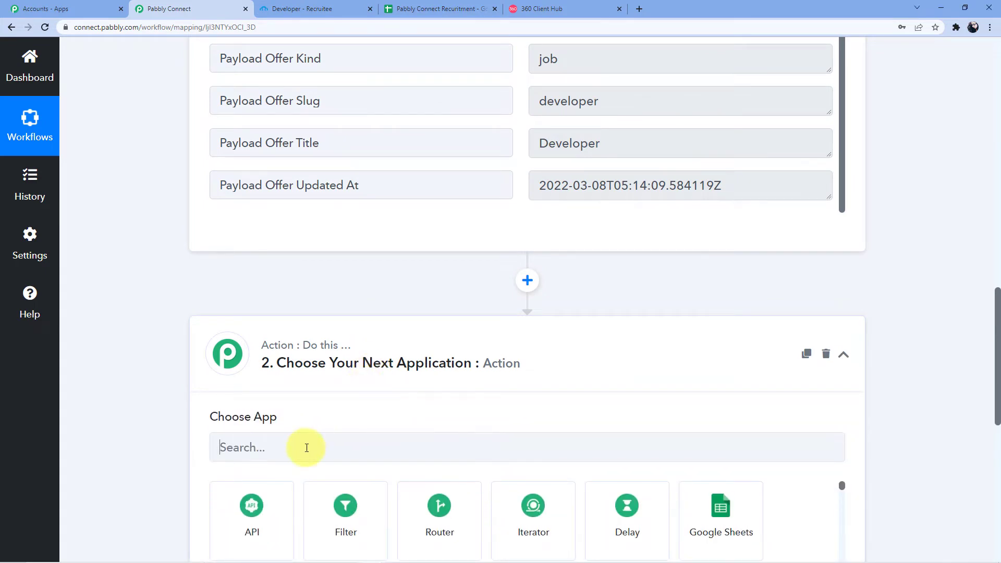
click(307, 447)
text(filter)
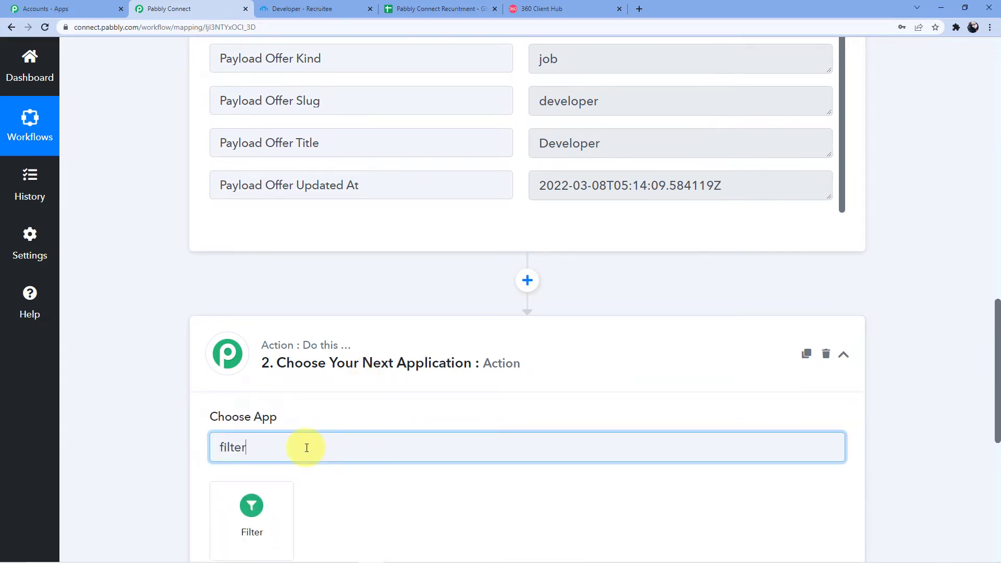
scroll(307, 444, down, 3)
click(252, 349)
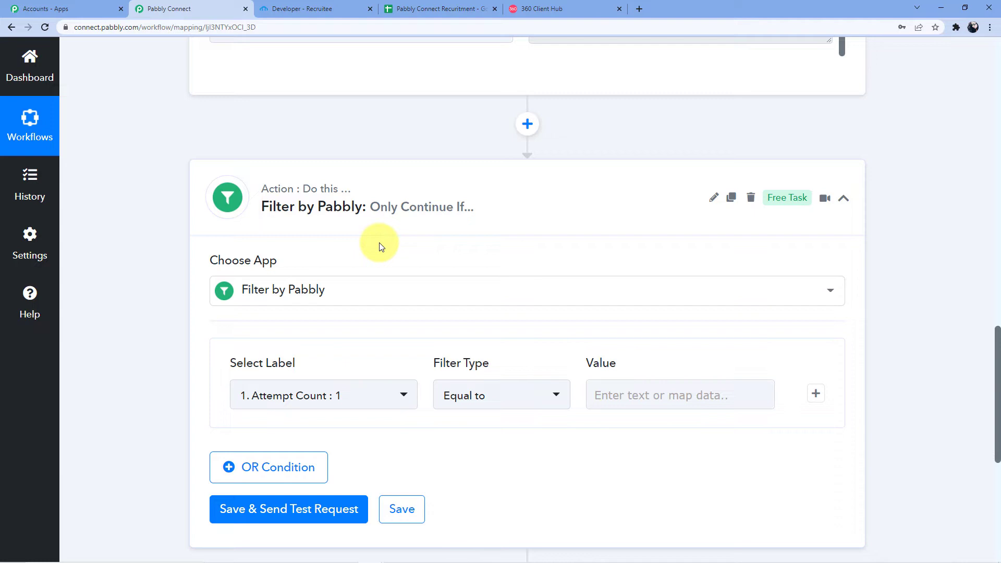
Step: Set the filter condition's label to Payload Offer Department Name from the Recruitee response
scroll(365, 268, up, 1)
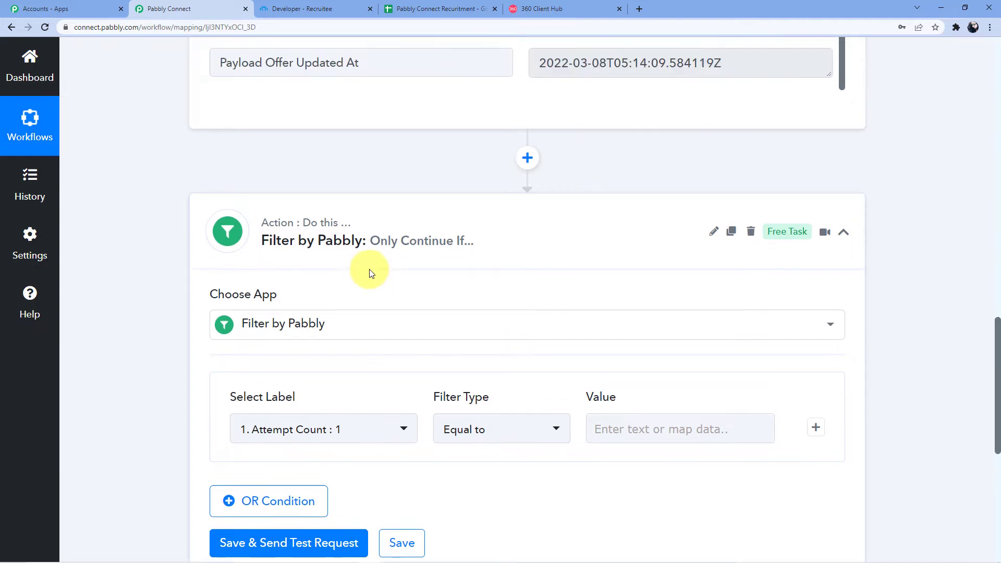
scroll(375, 297, down, 3)
click(358, 289)
scroll(338, 313, down, 2)
click(339, 272)
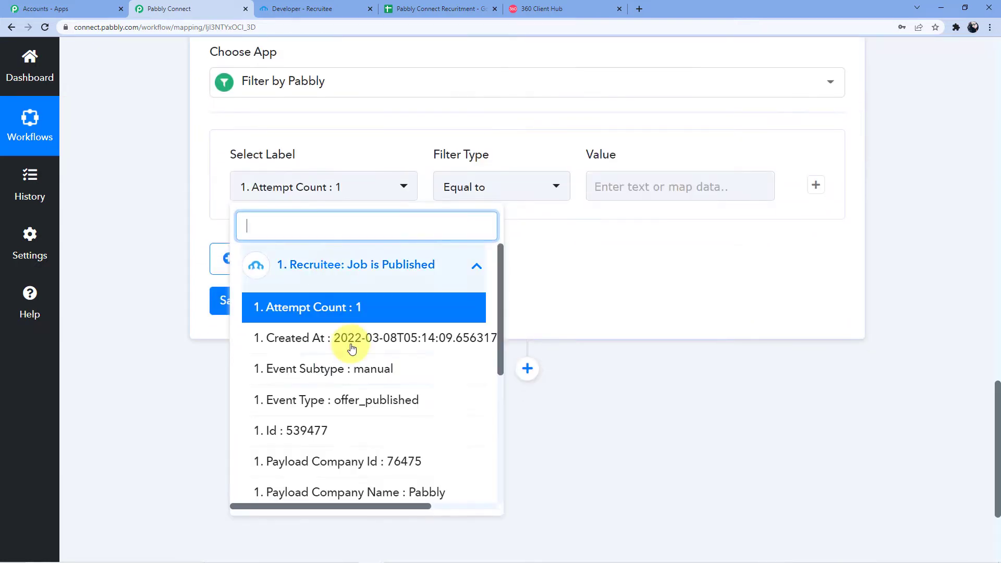
scroll(354, 354, down, 5)
scroll(402, 331, down, 2)
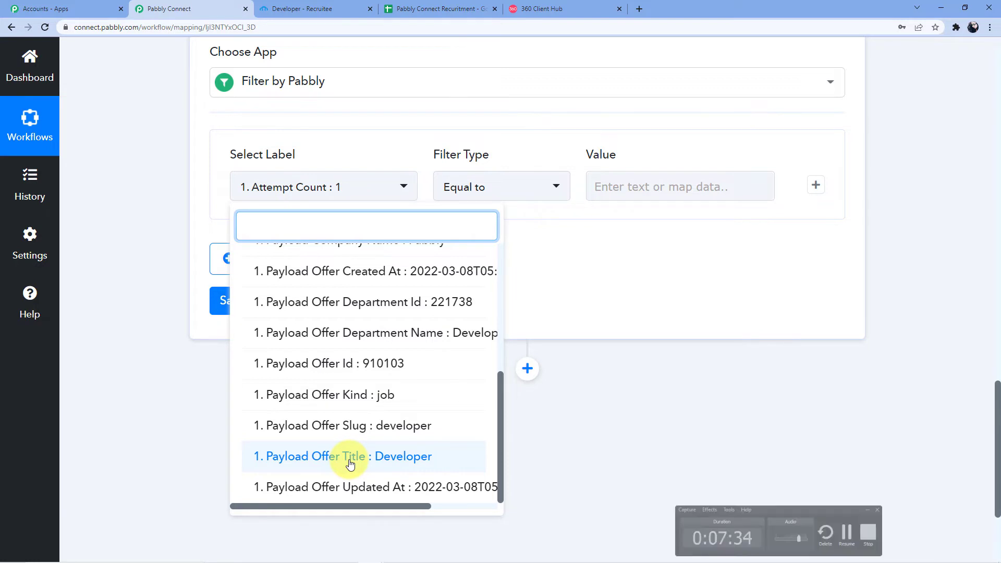
scroll(333, 425, up, 2)
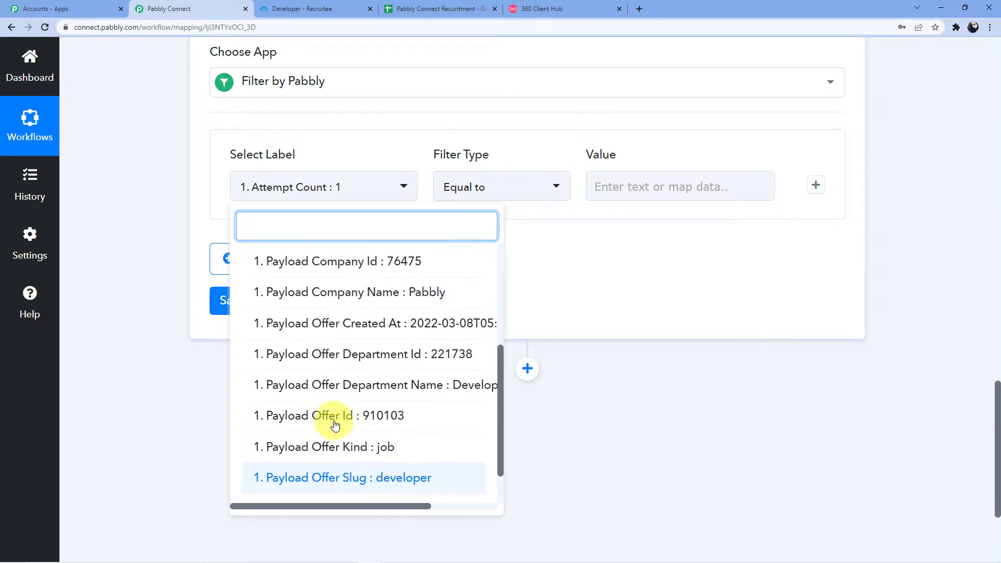
click(421, 384)
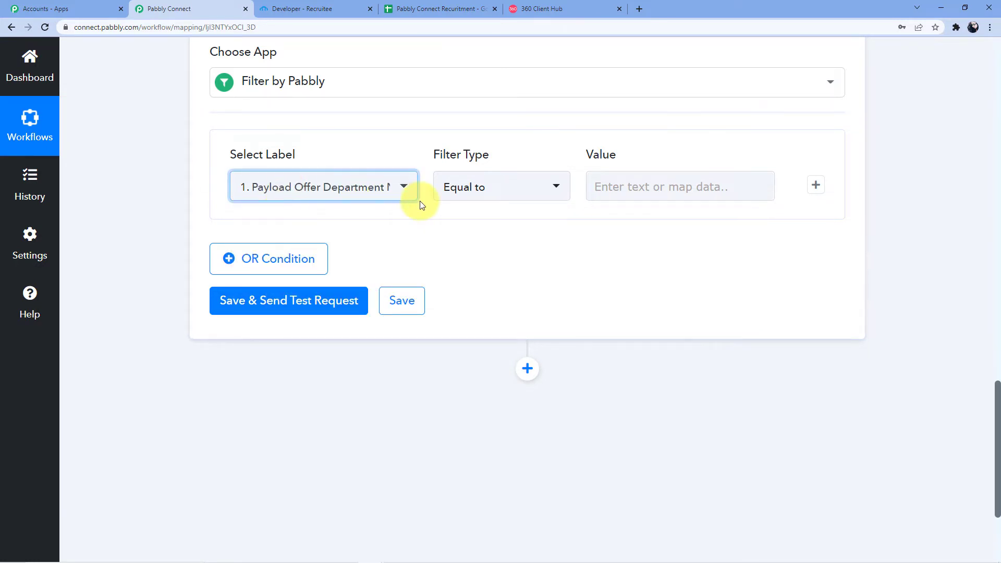
click(404, 189)
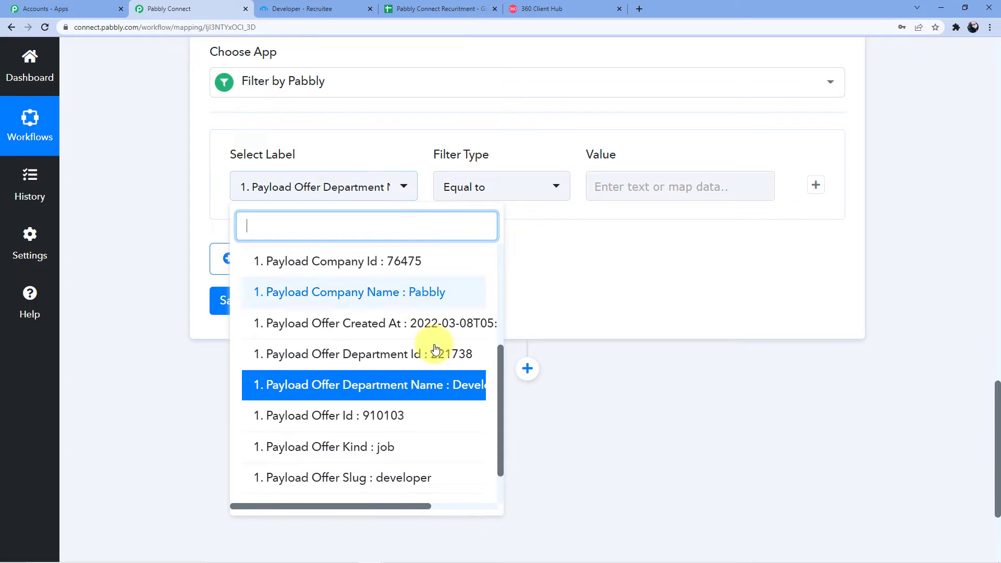
click(438, 396)
Step: Enter Development as the value the department name must equal in the filter condition
scroll(404, 209, up, 10)
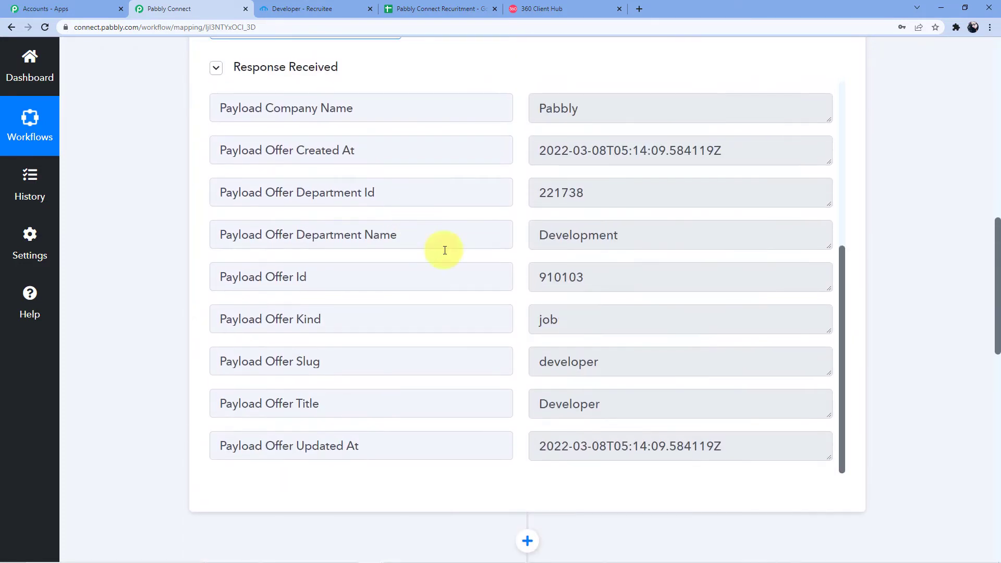
scroll(509, 341, up, 2)
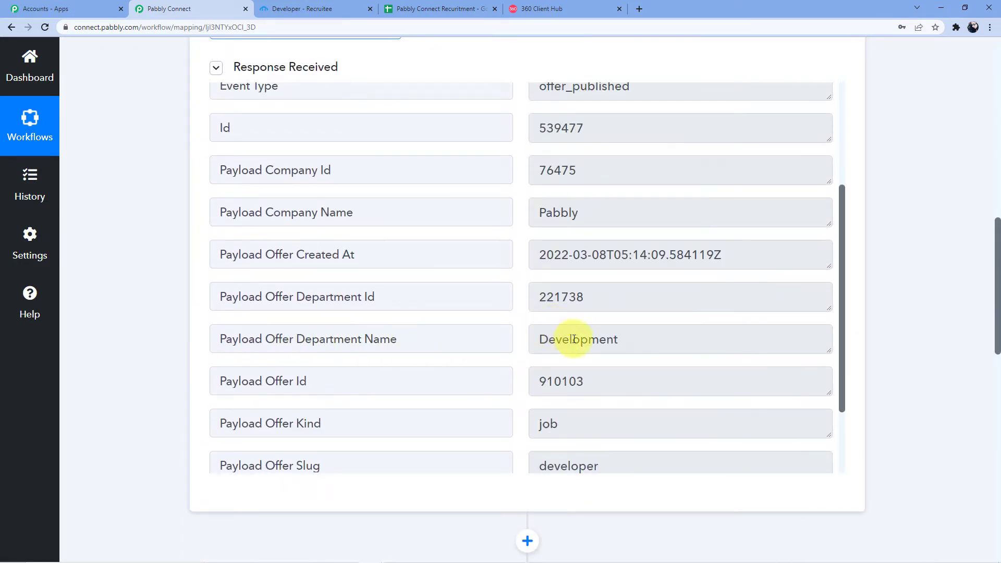
scroll(573, 339, down, 10)
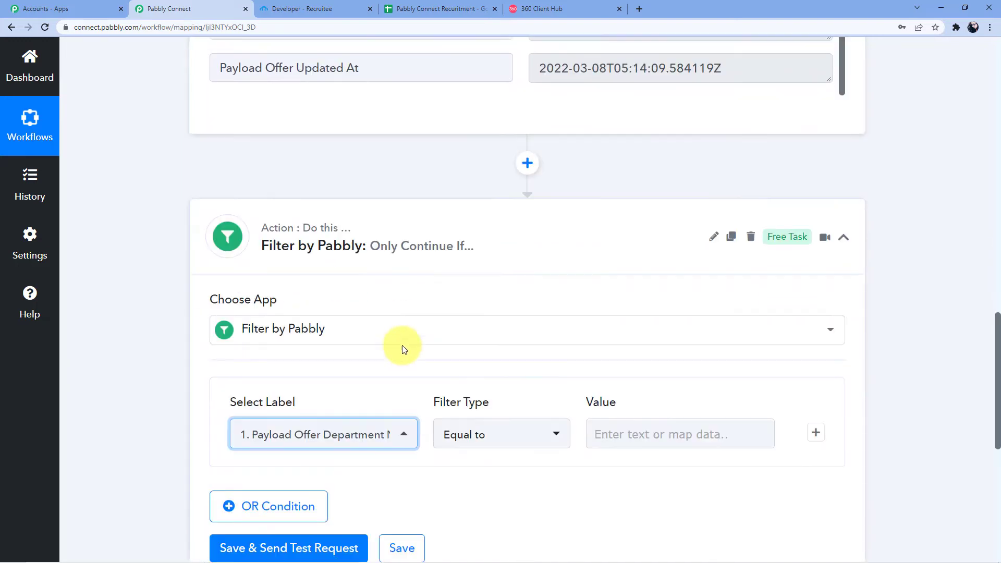
scroll(402, 350, down, 2)
click(599, 343)
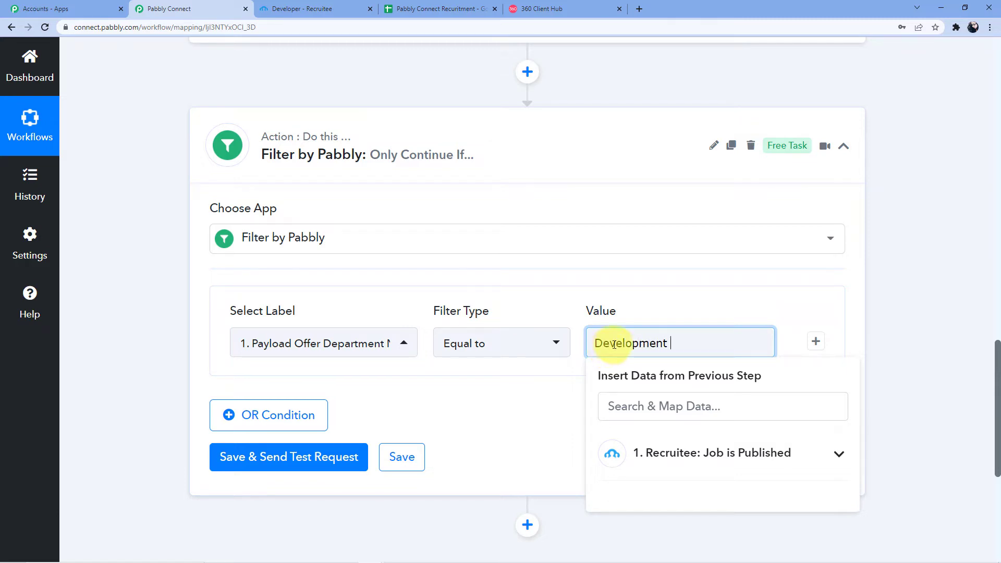
click(676, 289)
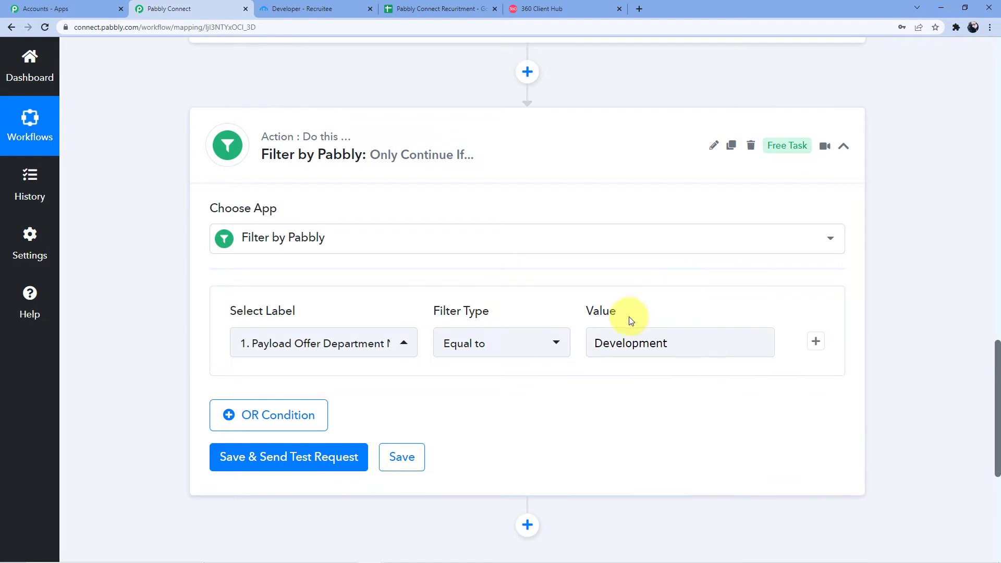
click(680, 354)
click(670, 290)
Step: Save the filter with a test request and compare its outcome with the department name in the Recruitee response
scroll(655, 292, up, 8)
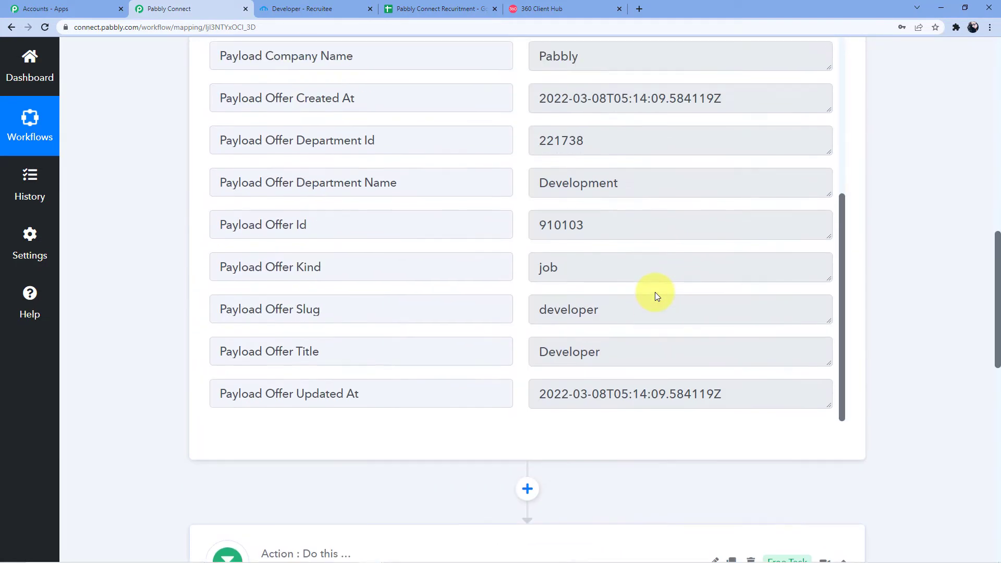
scroll(655, 292, up, 1)
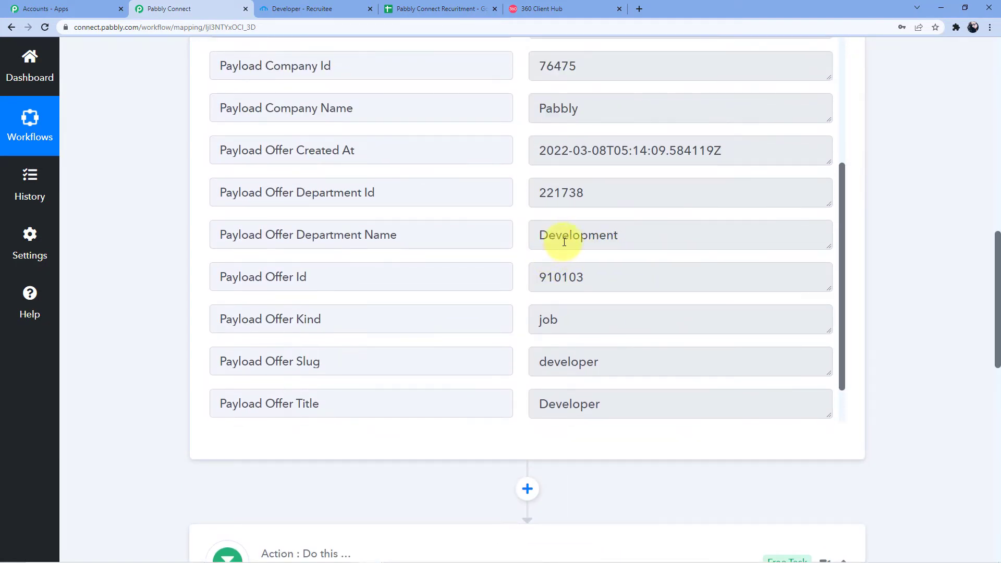
scroll(613, 236, down, 10)
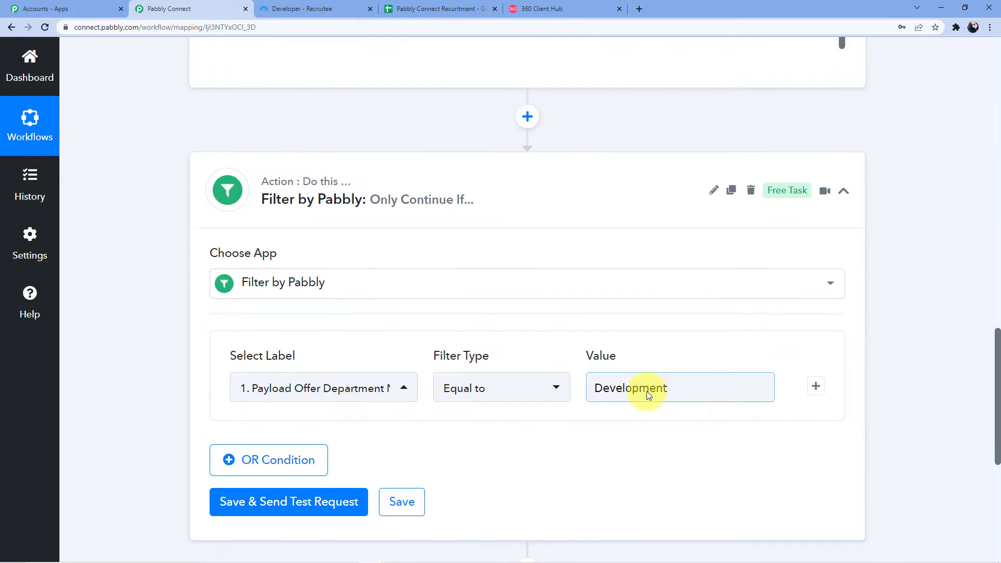
scroll(635, 336, down, 4)
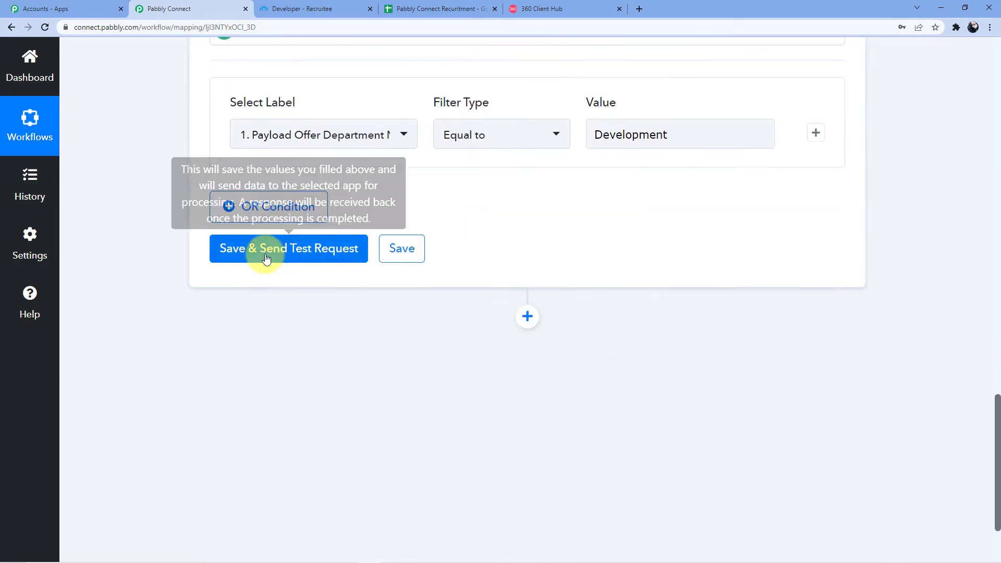
click(264, 251)
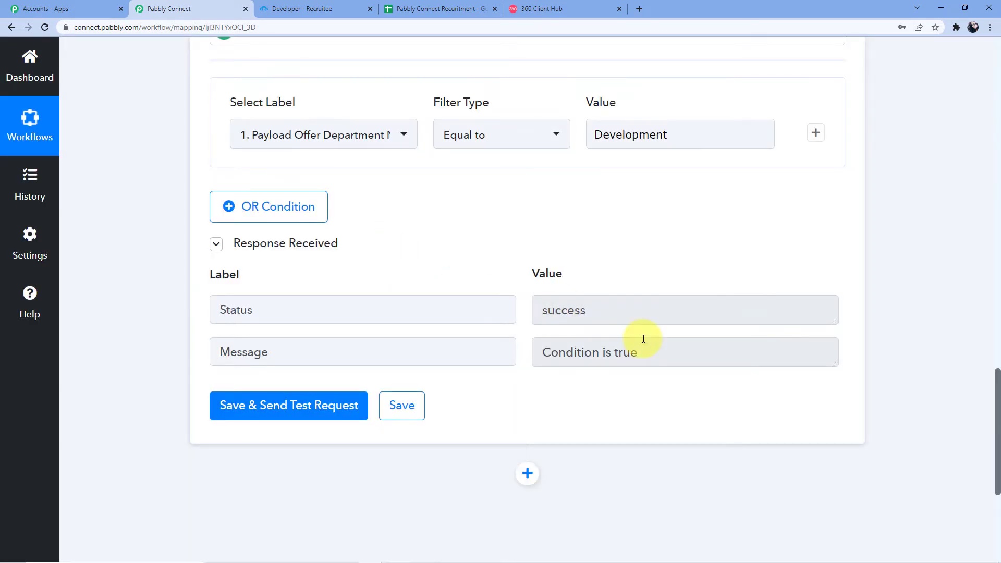
scroll(642, 339, up, 10)
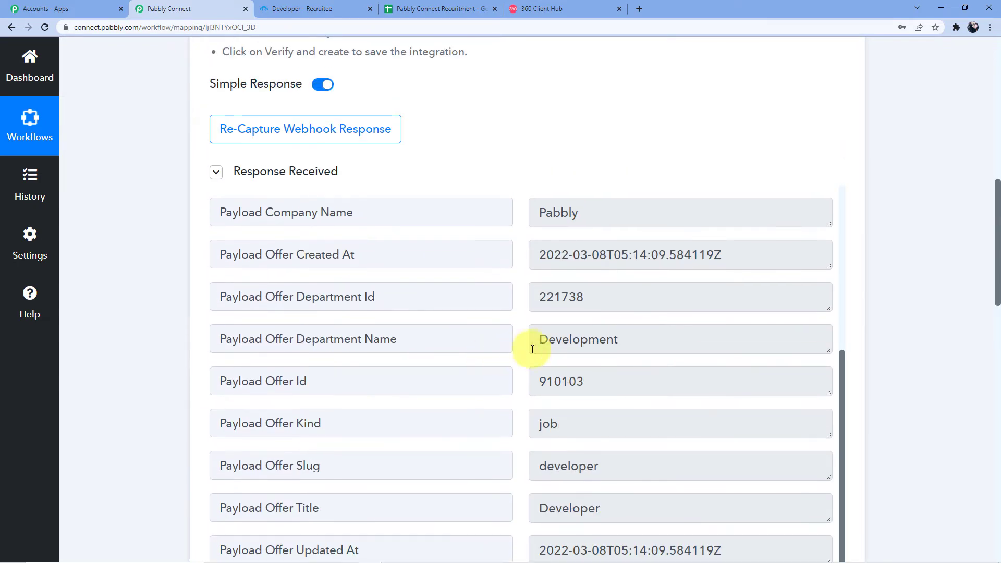
drag(532, 350, 603, 339)
scroll(601, 340, down, 10)
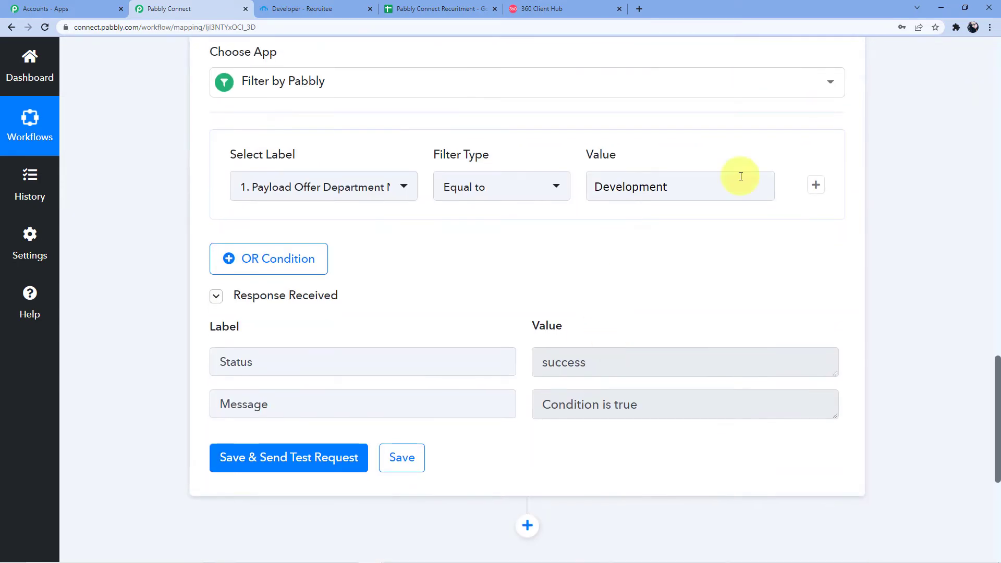
Step: Add a new action step after the filter and choose Google Sheets as its app
scroll(629, 330, down, 4)
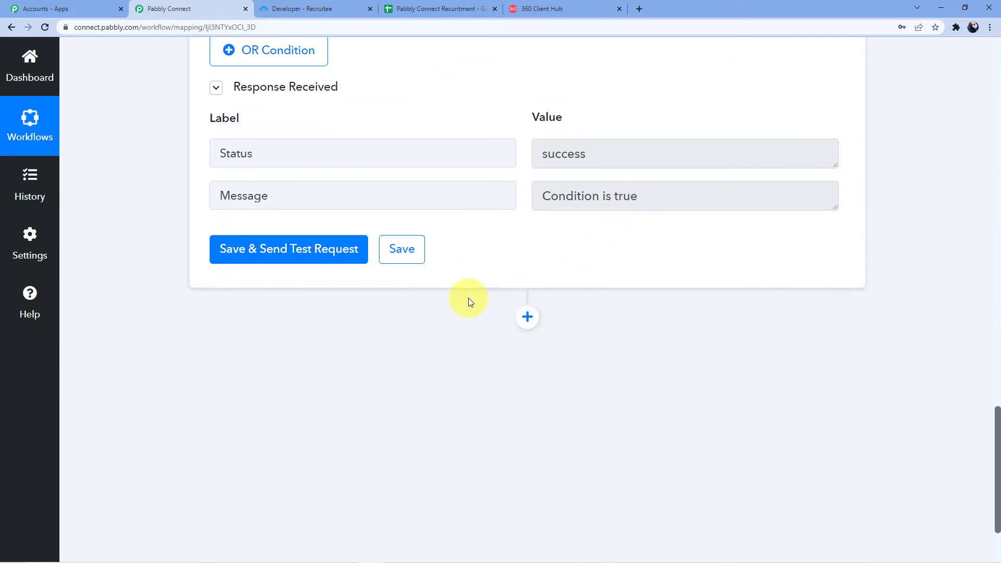
scroll(468, 298, down, 2)
click(528, 213)
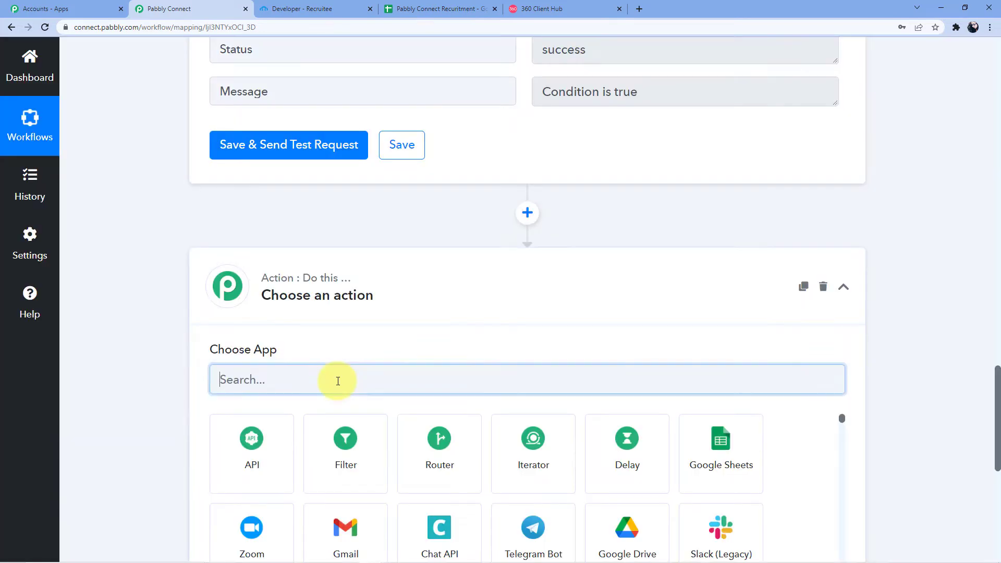
click(338, 381)
text(G)
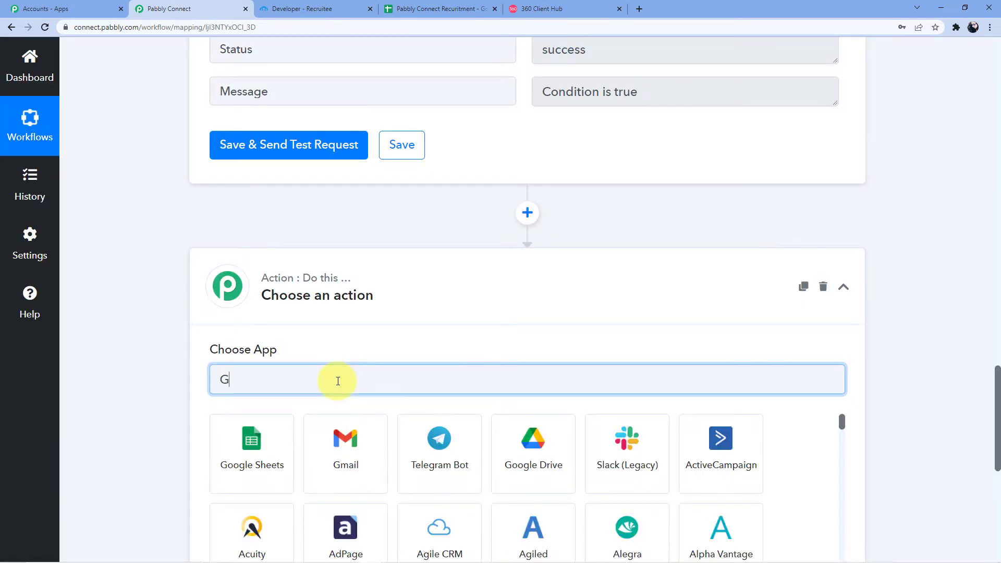
text(oogle shet)
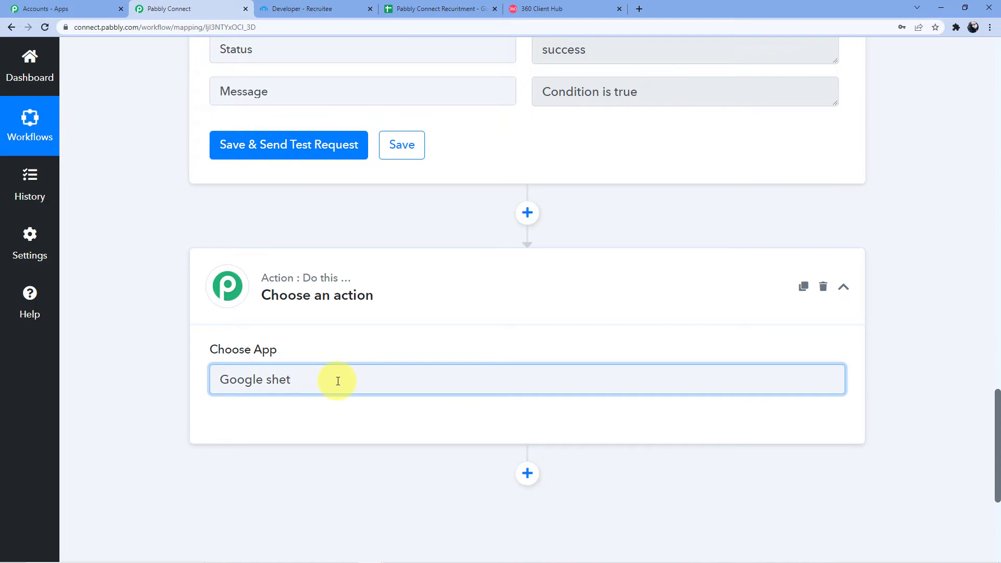
key(BackSpace)
click(290, 472)
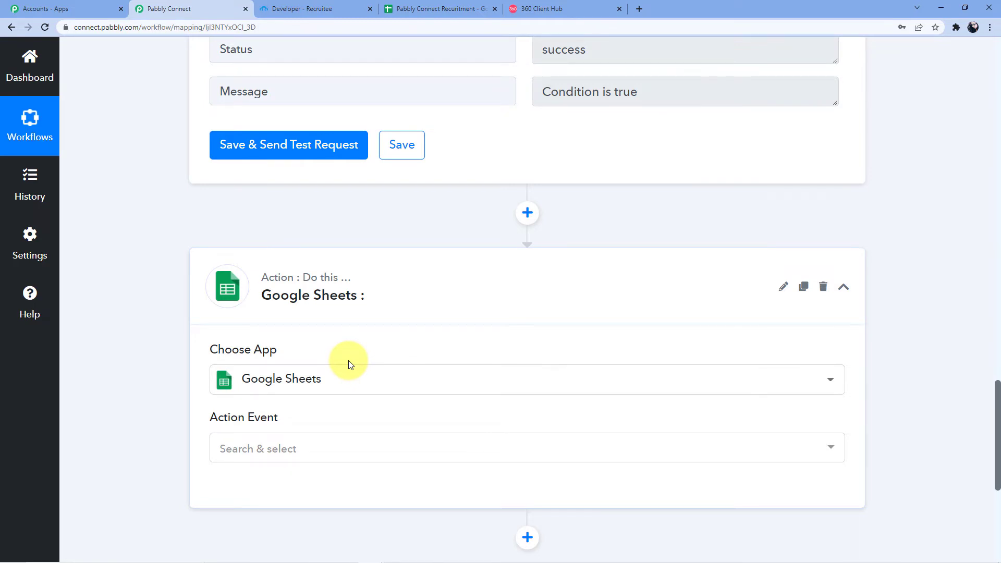
Step: Set the Google Sheets action event to Get Row(s)
scroll(358, 273, down, 2)
click(300, 344)
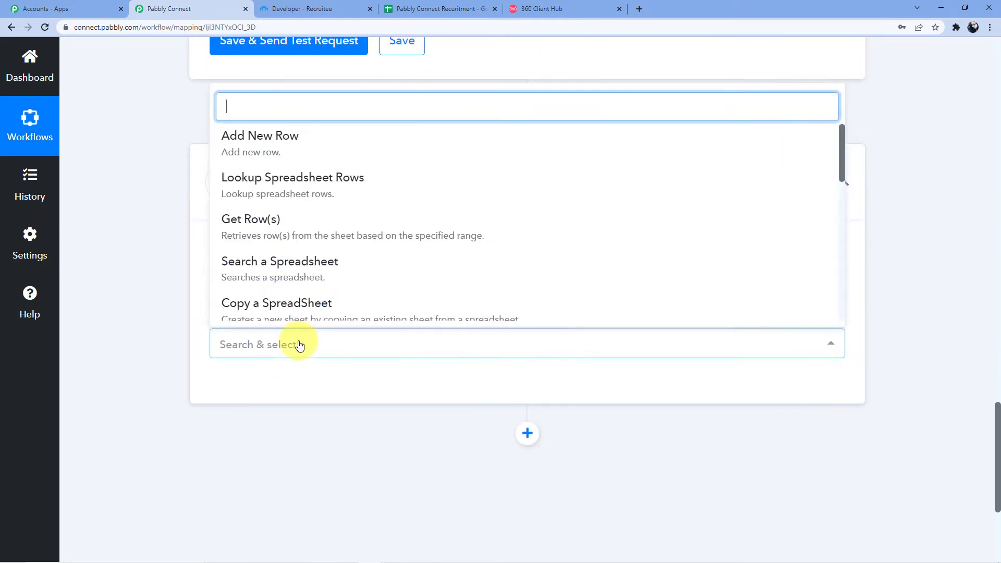
text(Get)
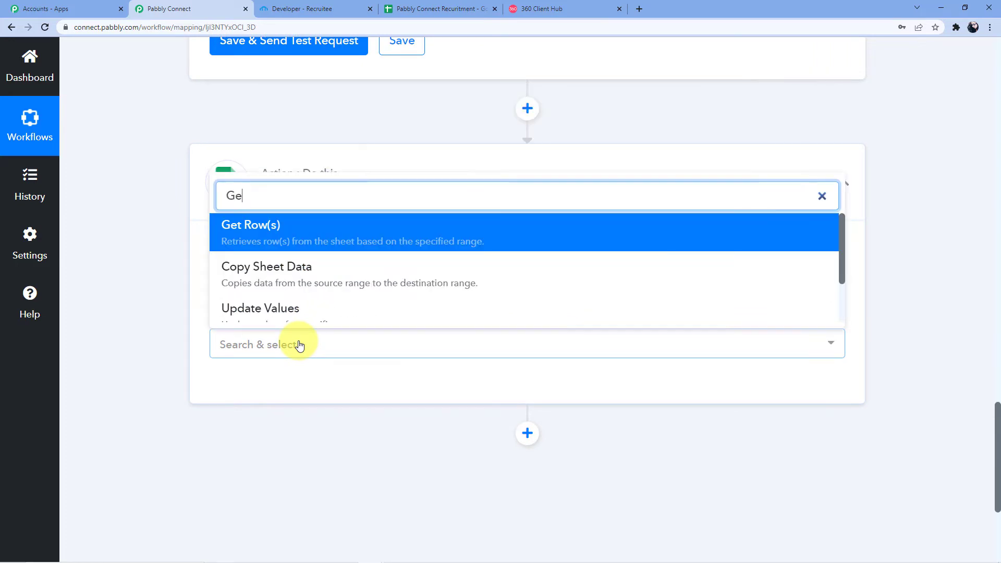
click(402, 251)
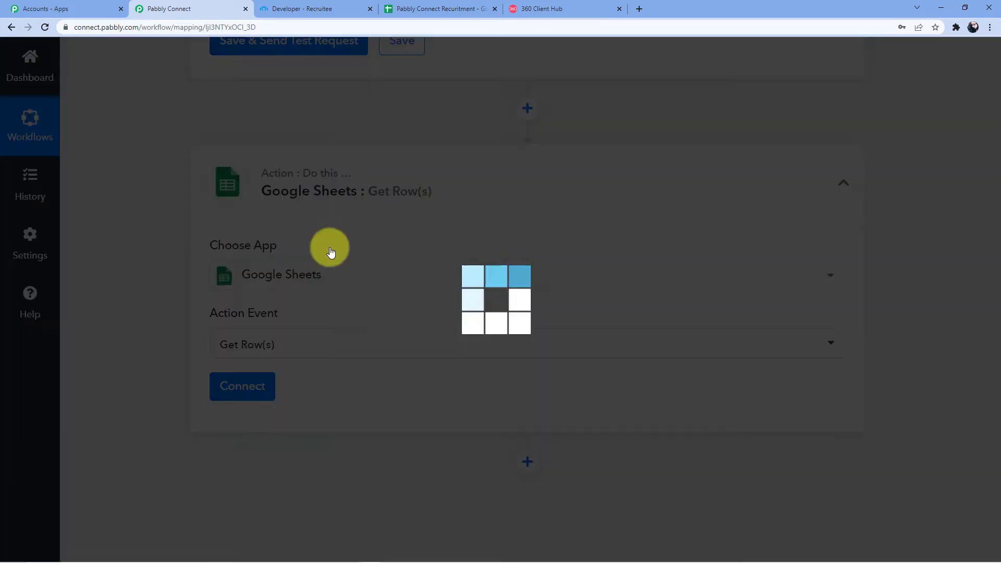
Step: Add a new Google Sheets connection for the Get Row(s) action and authorize Pabbly Connect Sheets with a Google account
click(254, 288)
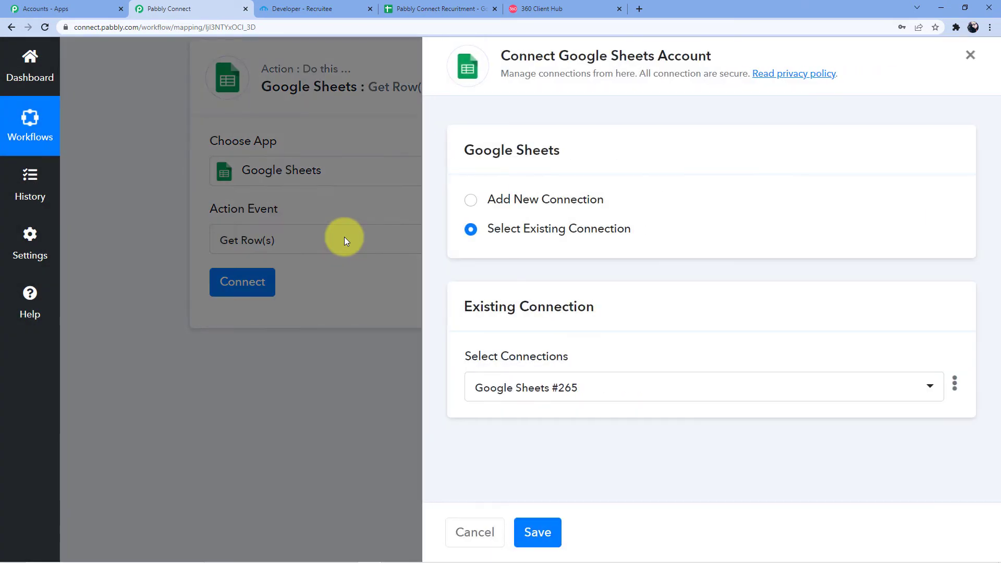
click(519, 200)
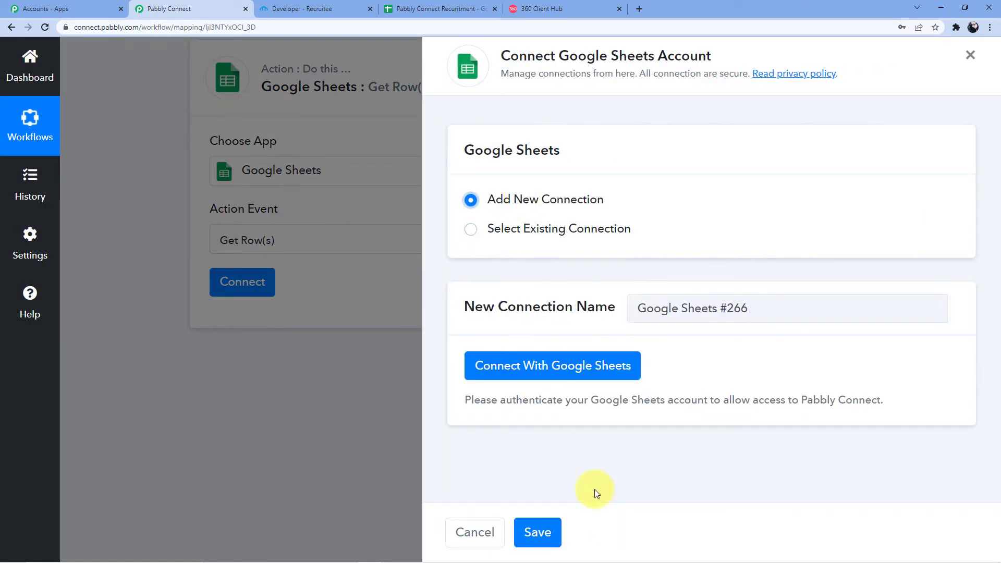
key(Print)
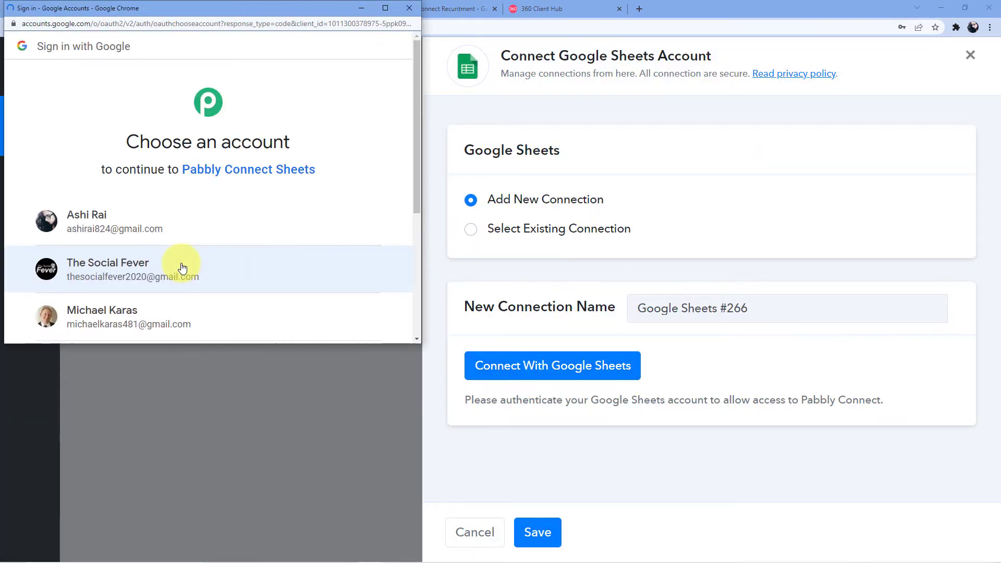
click(138, 216)
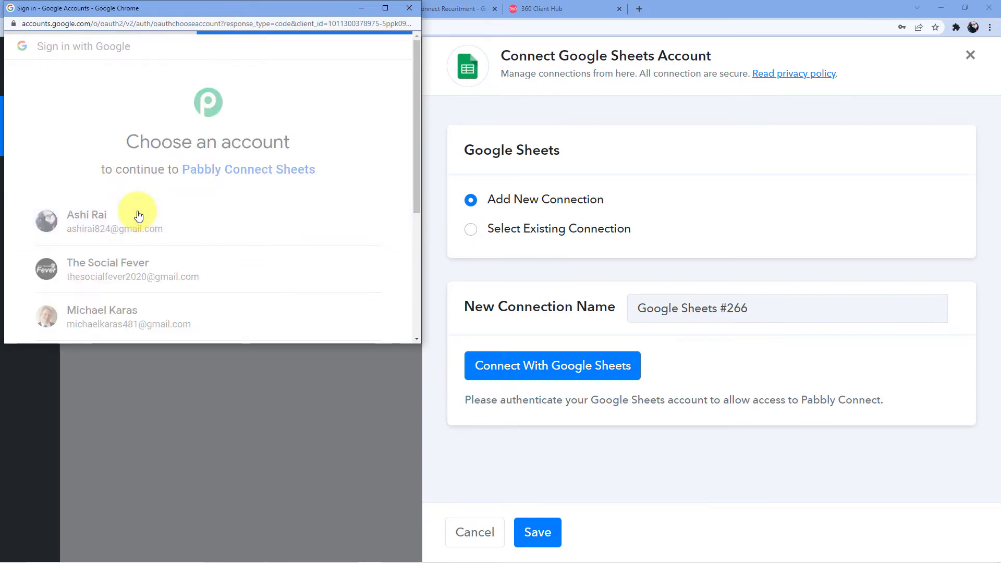
scroll(246, 221, down, 5)
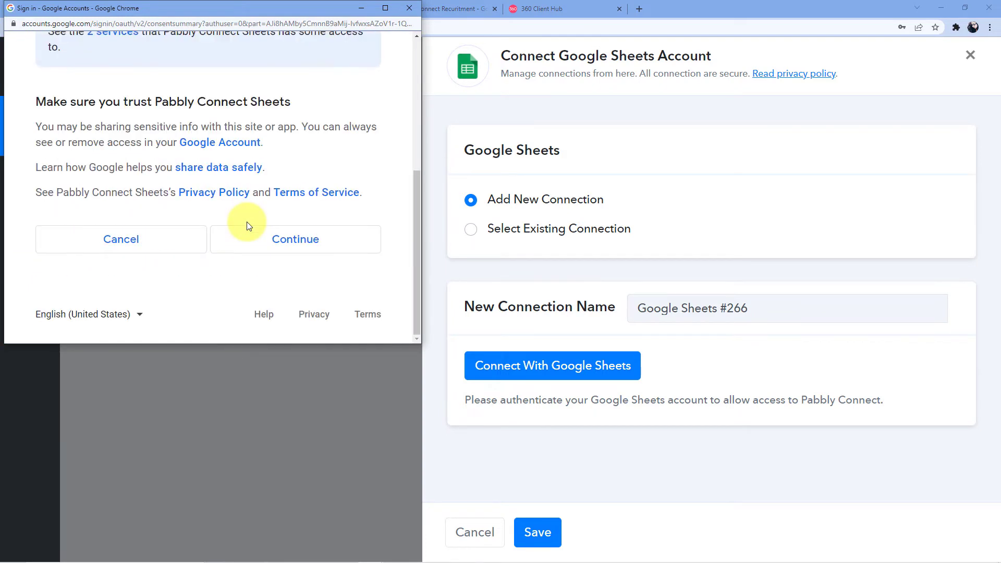
click(279, 240)
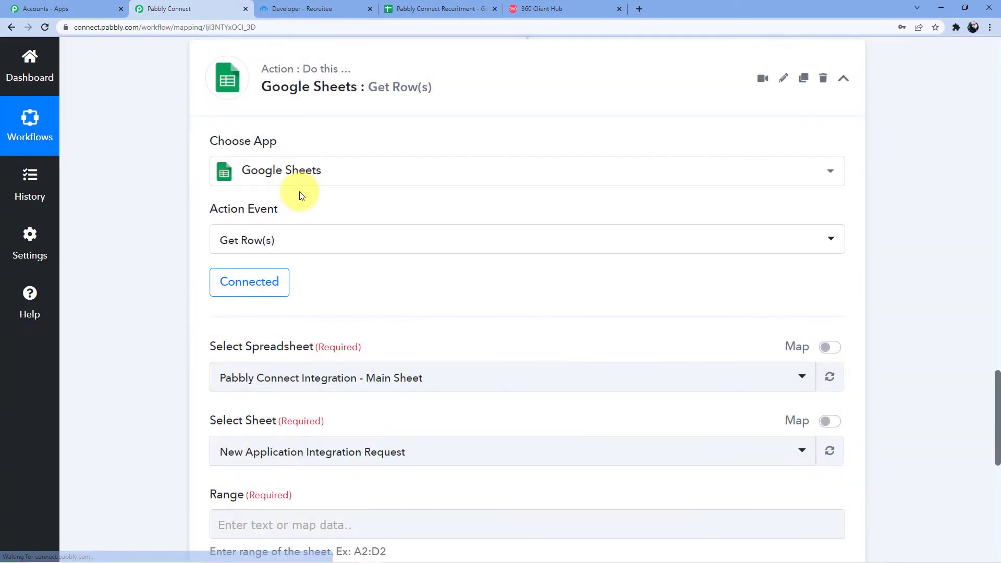
Step: Choose Pabbly Connect Recuritment as the action's spreadsheet after checking its title in Google Sheets, and refresh the spreadsheet list
scroll(359, 229, down, 3)
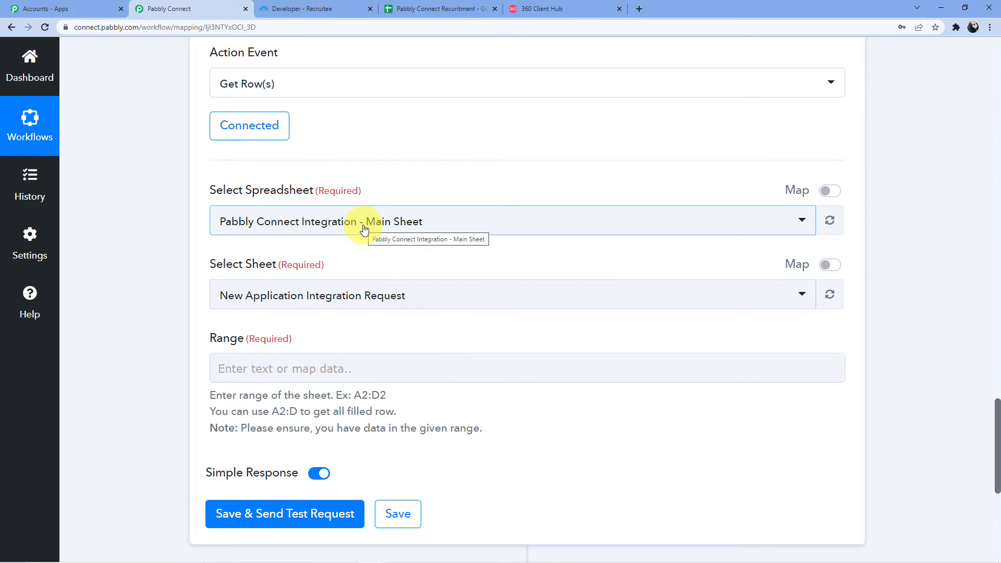
click(444, 9)
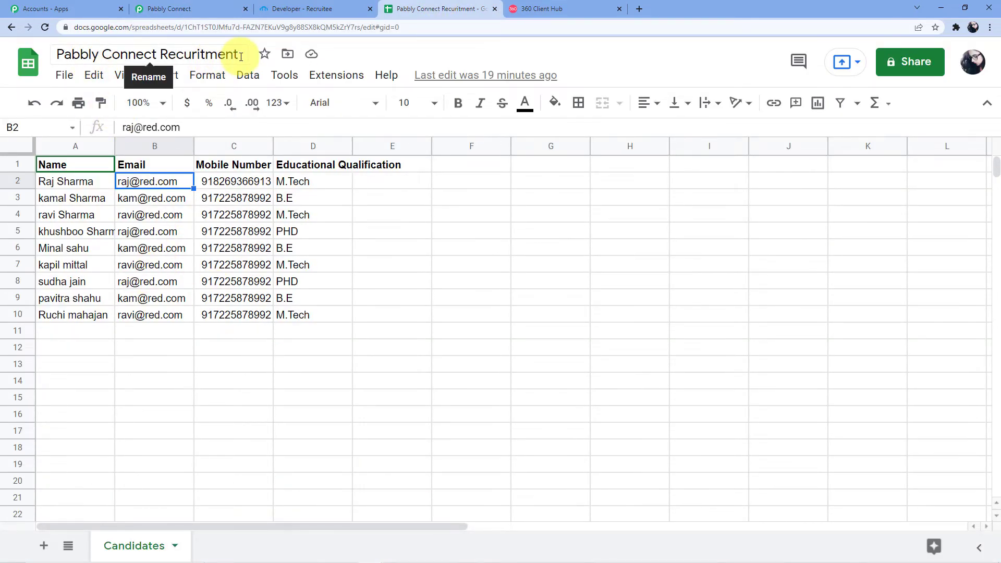
click(308, 8)
click(177, 9)
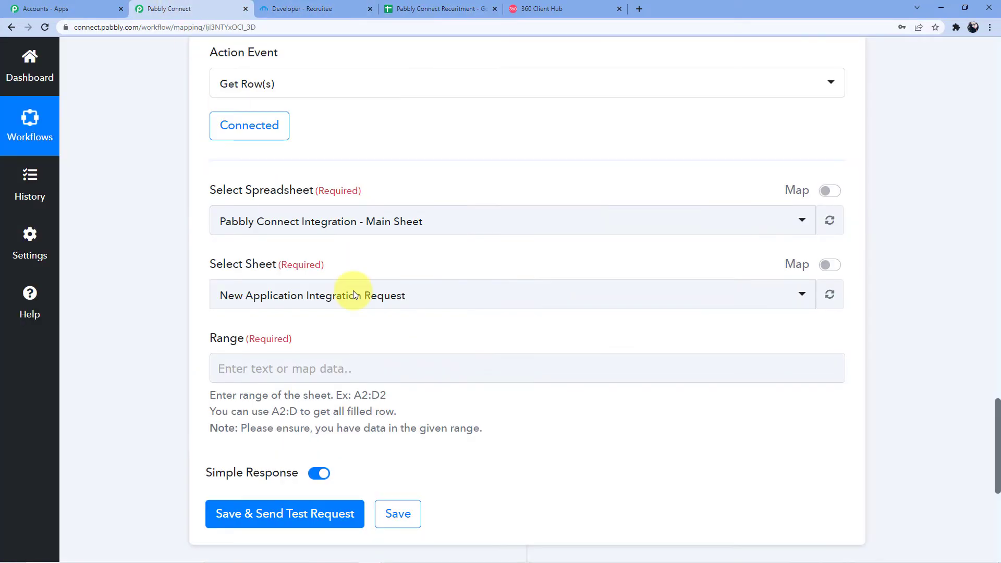
click(364, 225)
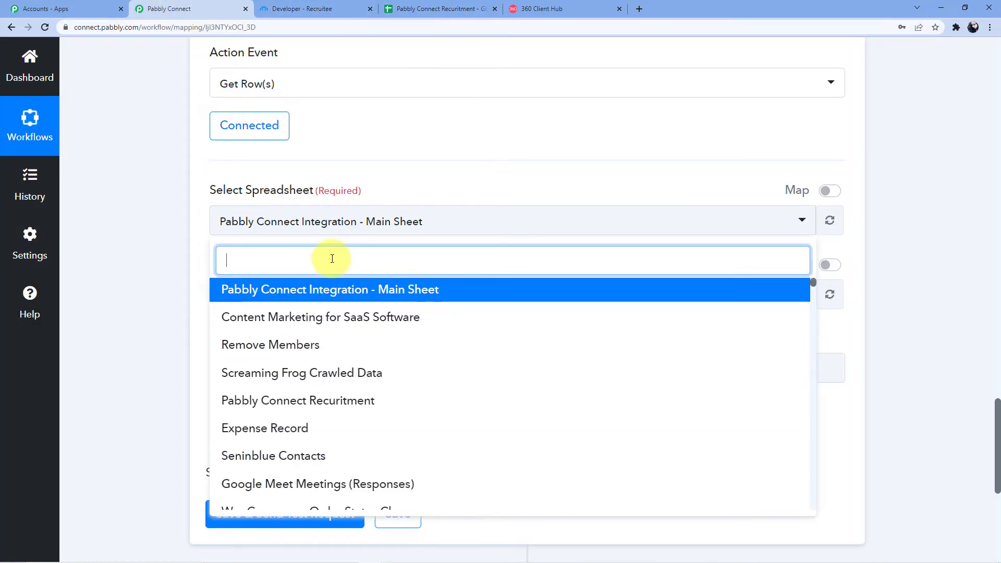
text(Pabbly Connect)
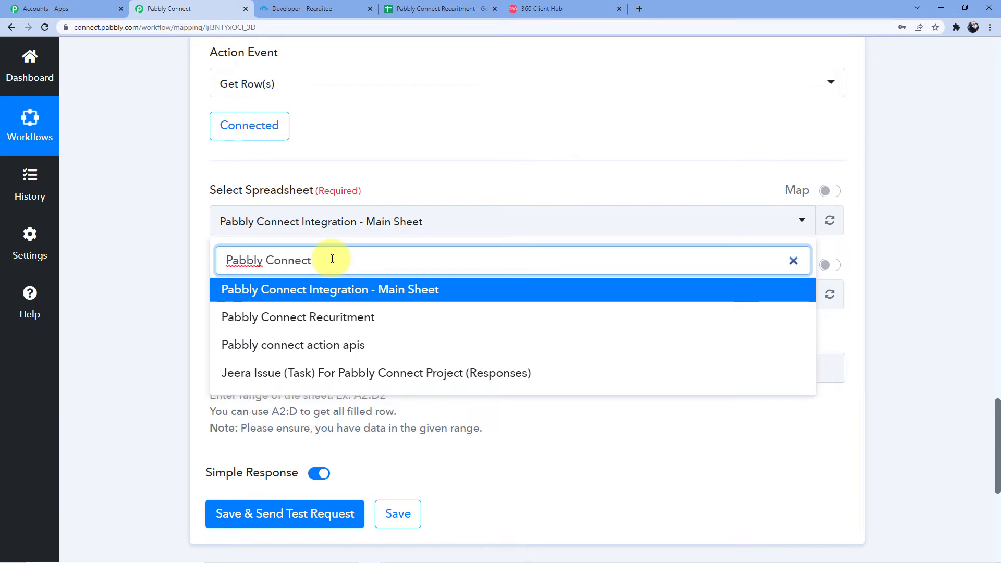
click(316, 319)
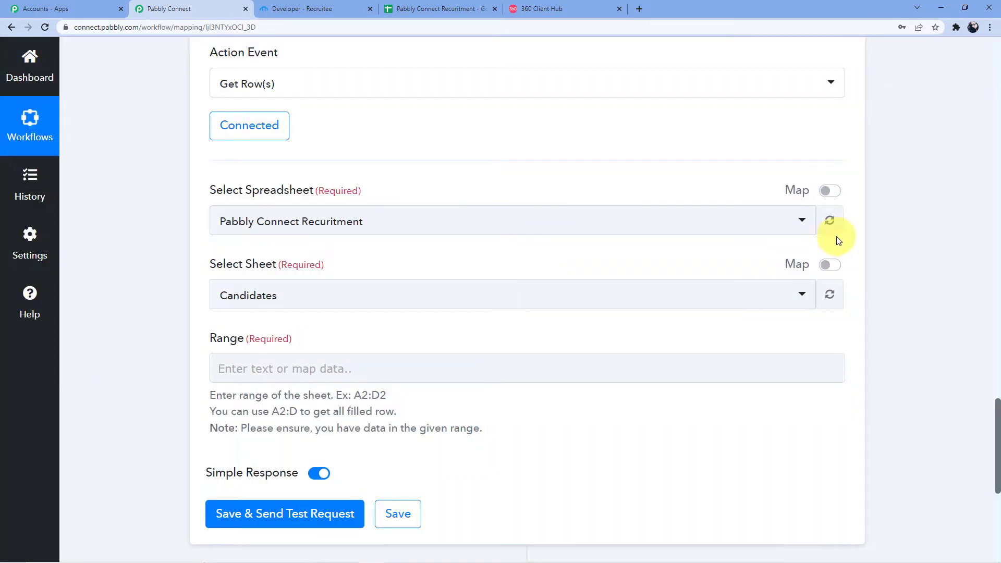
click(829, 219)
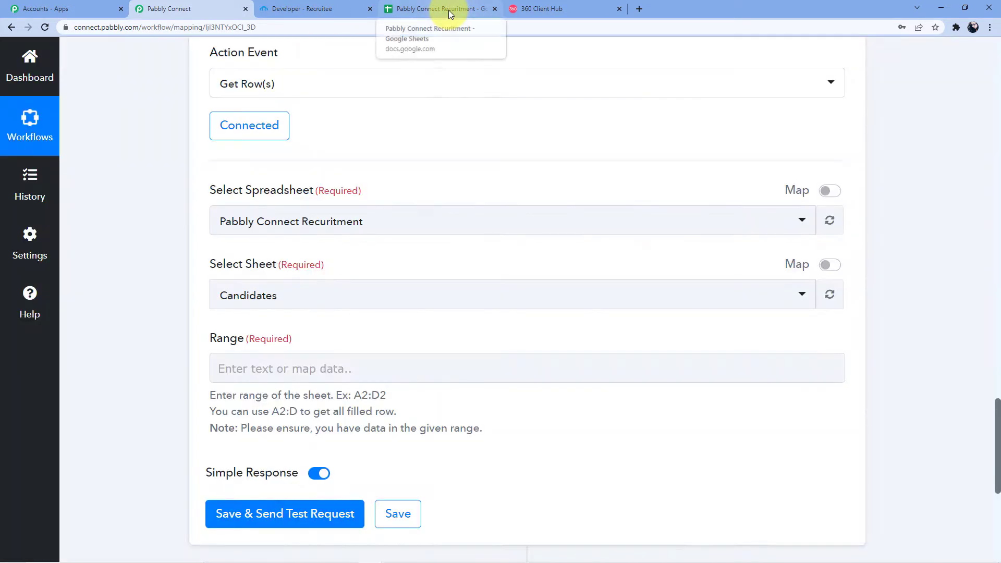
Step: Switch to Google Sheets and rename the spreadsheet to Pabbly Connect Recruitment
click(446, 10)
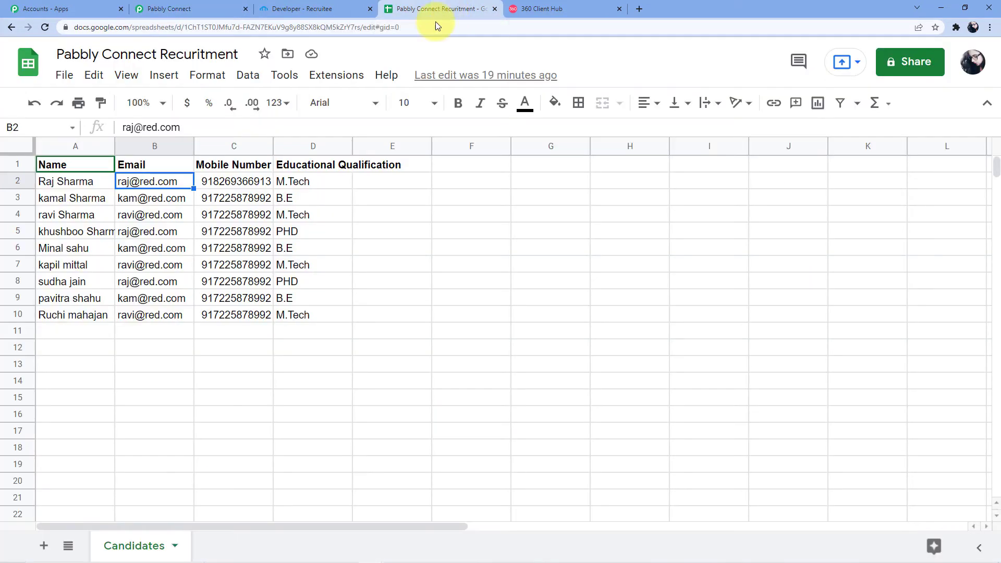
click(238, 55)
key(BackSpace)
key(BackSpace)
key(BackSpace)
key(BackSpace)
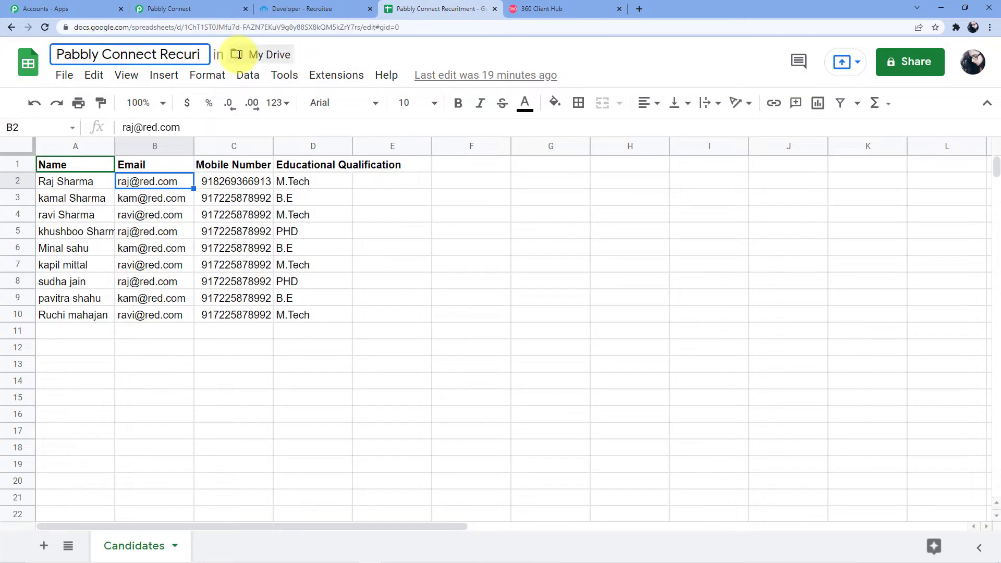
text(ruitment)
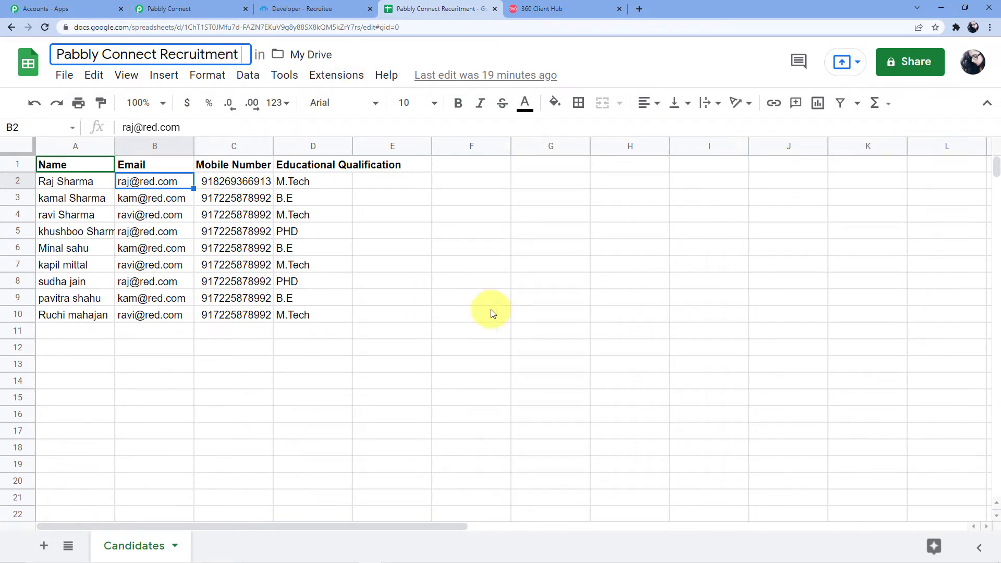
click(438, 281)
Step: Refresh the spreadsheet list in Pabbly Connect and compare the selected Candidates sheet with the sheet name in Google Sheets
click(196, 7)
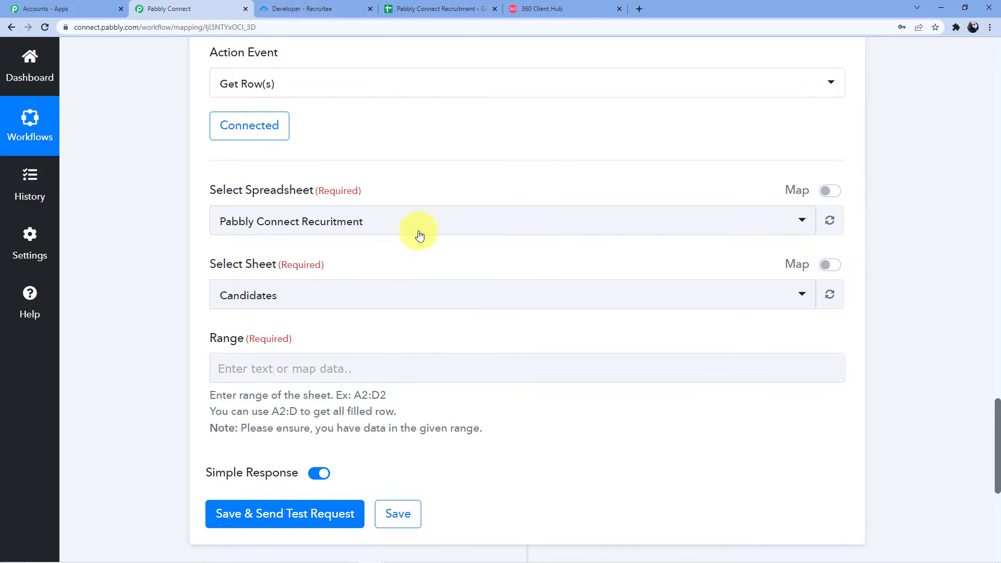
click(830, 220)
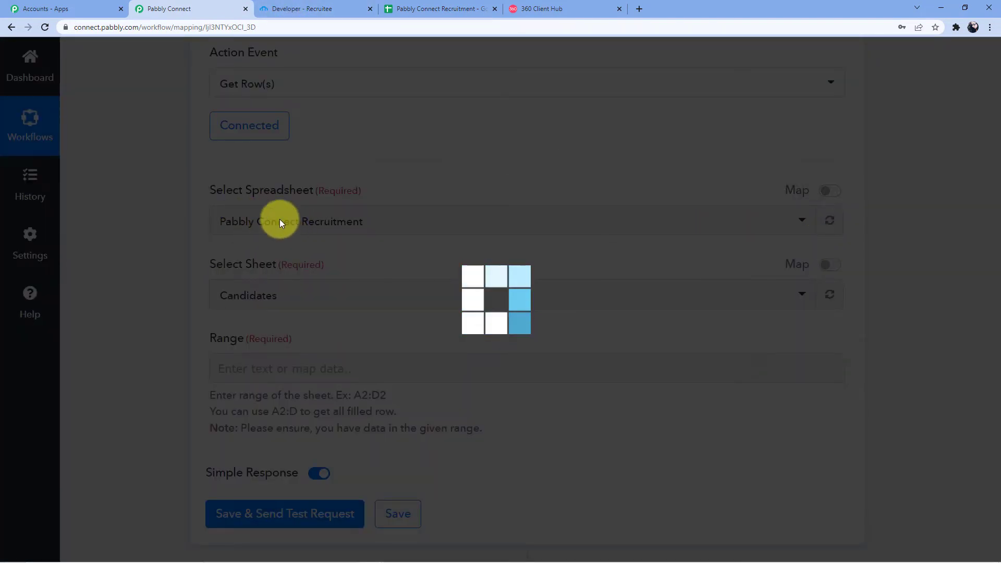
scroll(405, 201, down, 2)
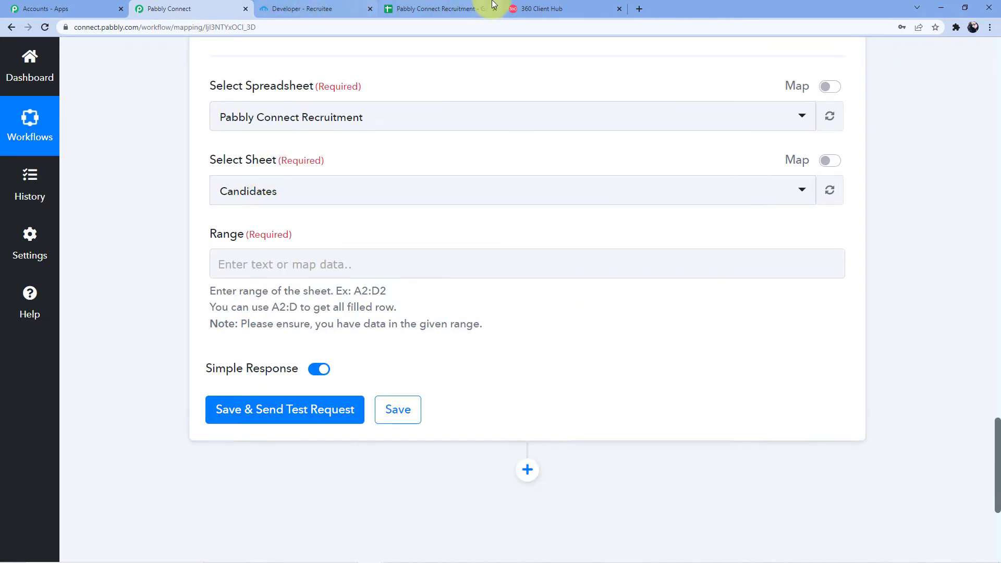
click(448, 9)
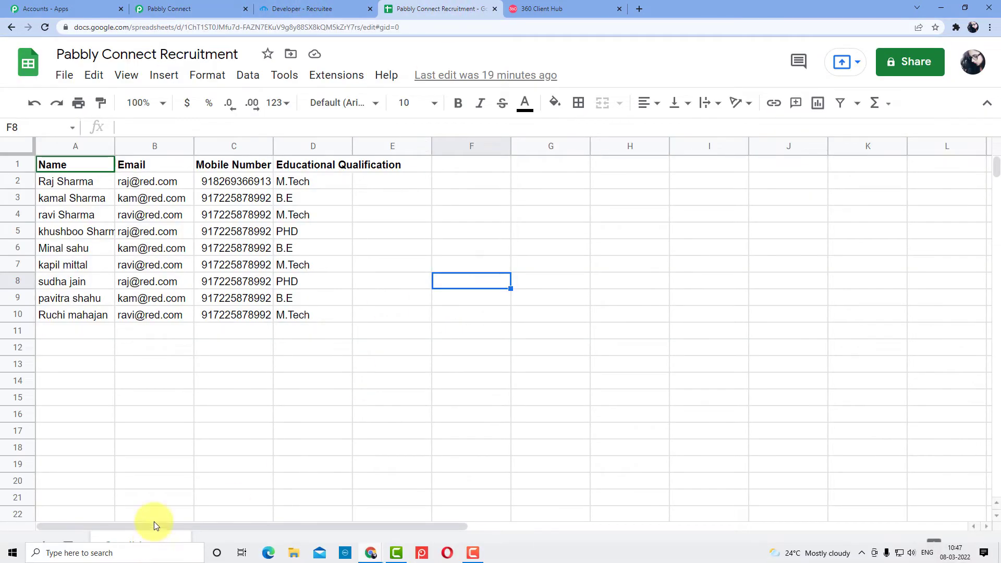
click(157, 8)
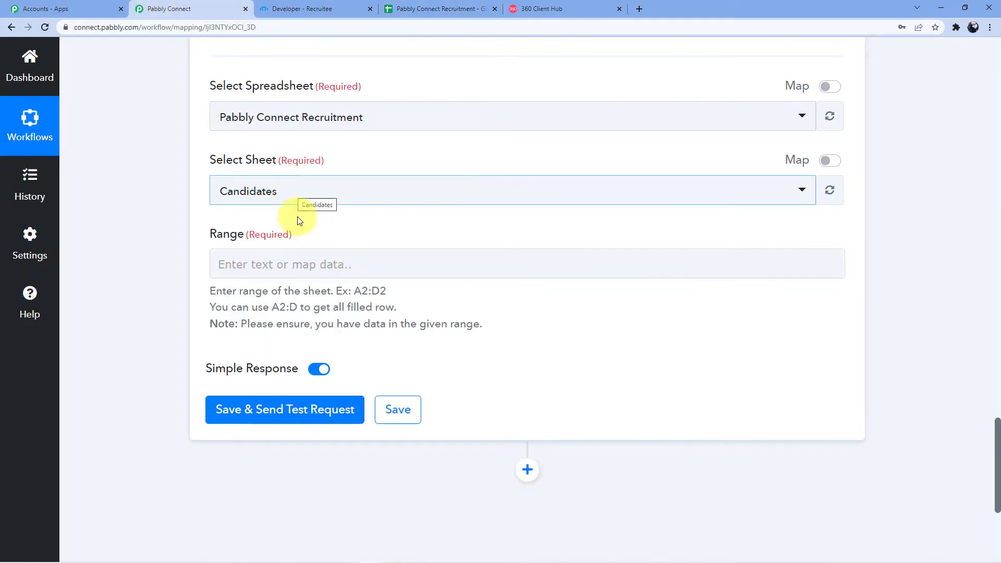
Step: Examine the header row and the first and last candidate rows in Google Sheets to determine the range to retrieve
click(291, 268)
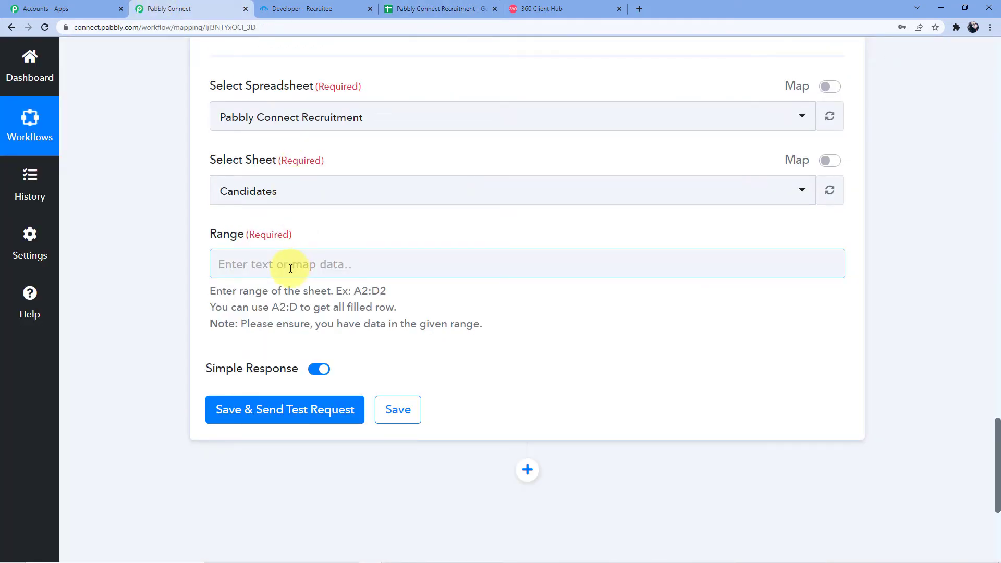
click(414, 8)
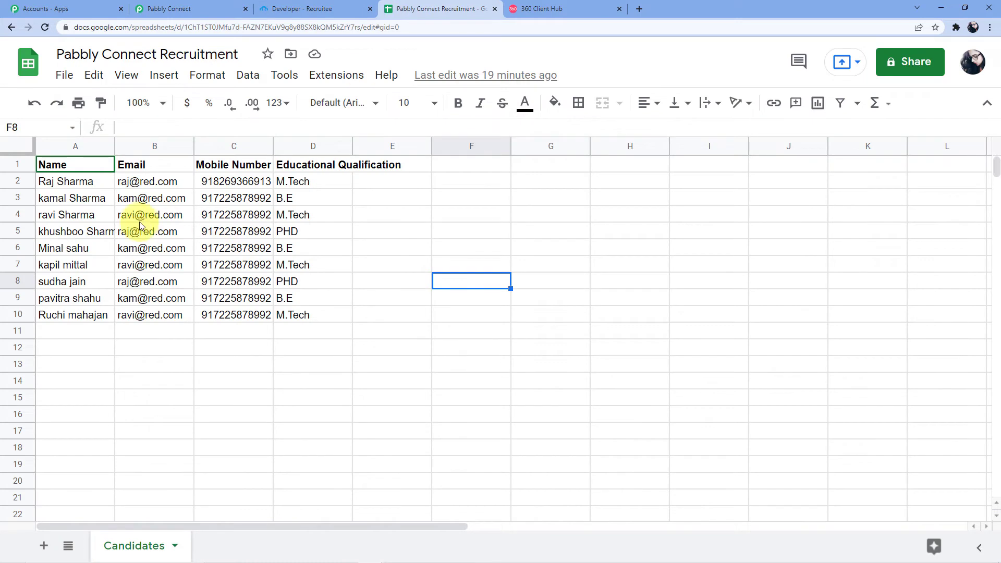
click(18, 181)
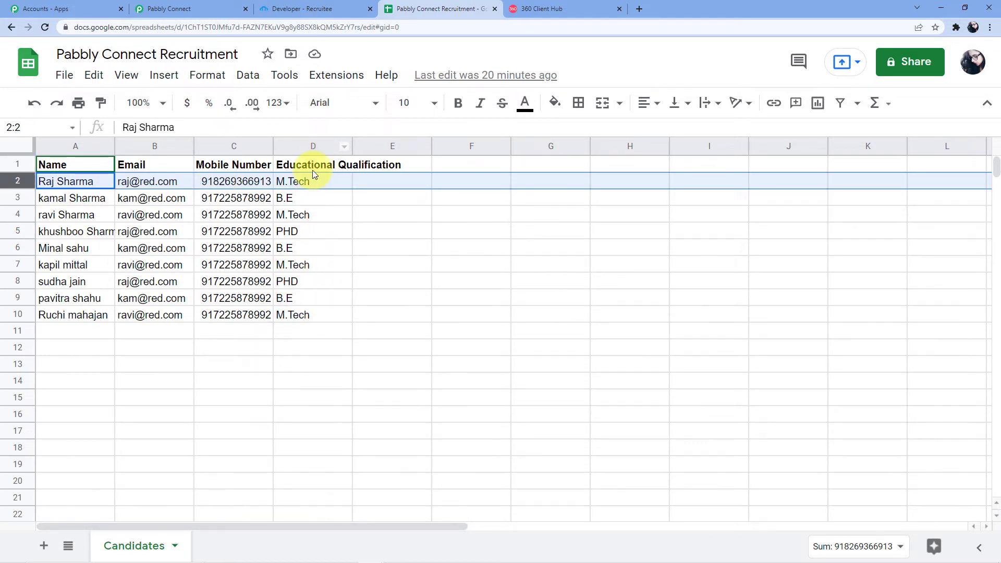
click(313, 315)
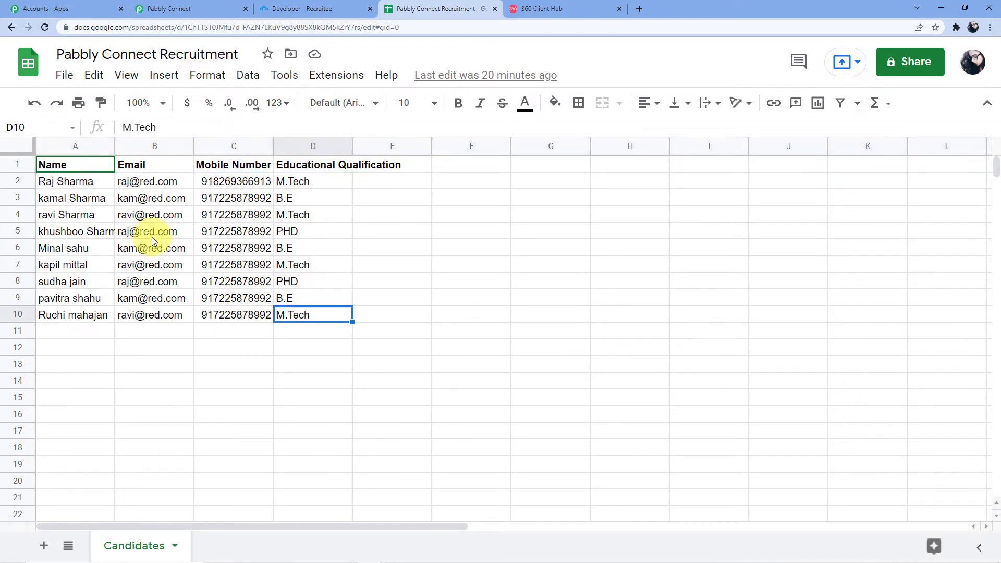
click(23, 160)
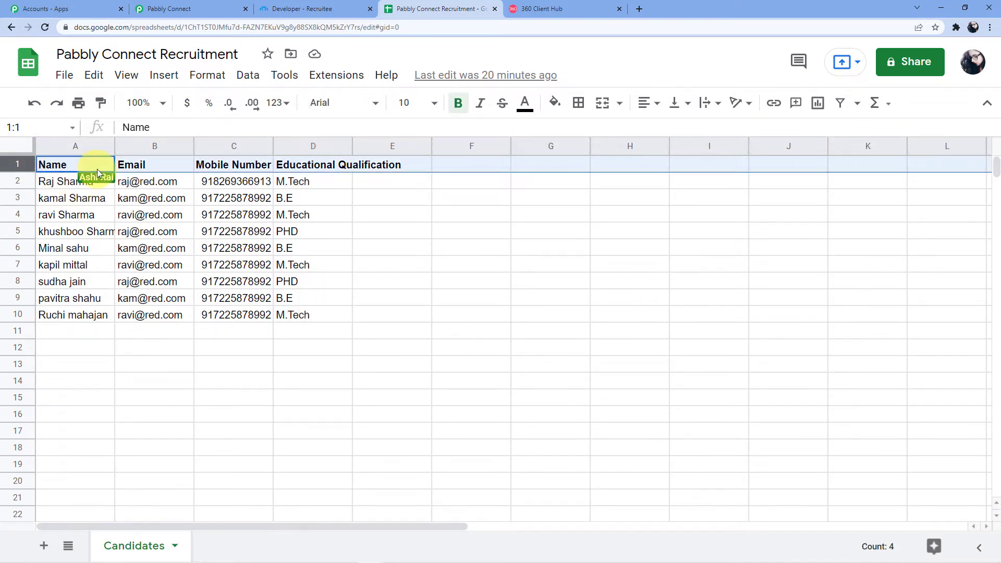
click(30, 178)
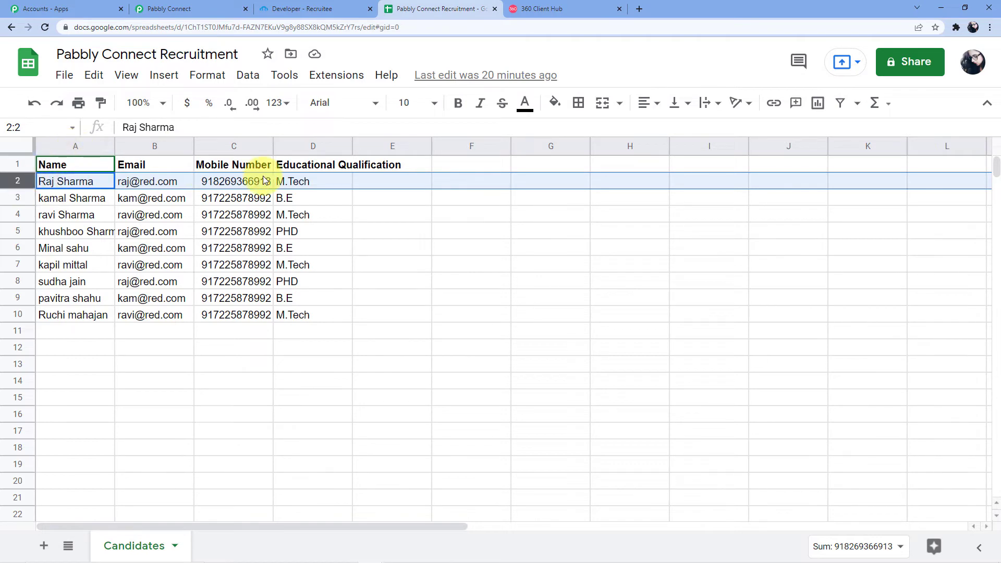
Step: Set the Get Row(s) range to A2:D in Pabbly Connect and save the action with a test request
click(308, 8)
click(211, 5)
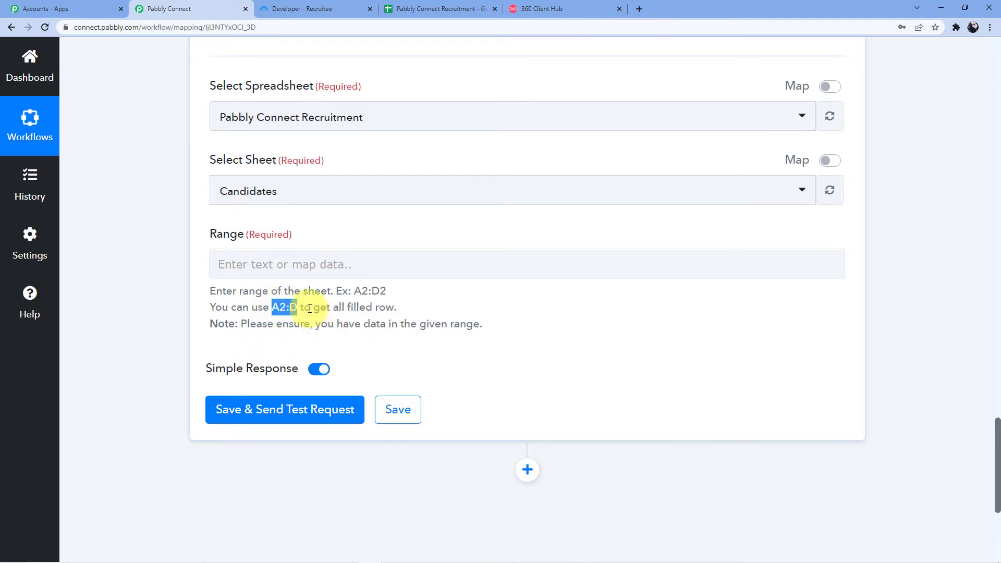
click(270, 263)
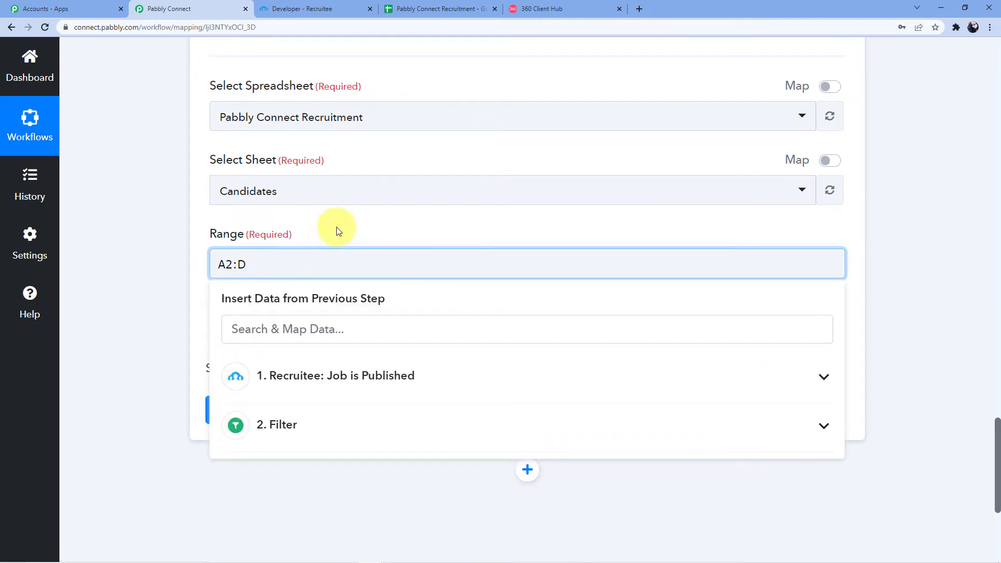
click(342, 221)
scroll(312, 251, down, 3)
click(296, 260)
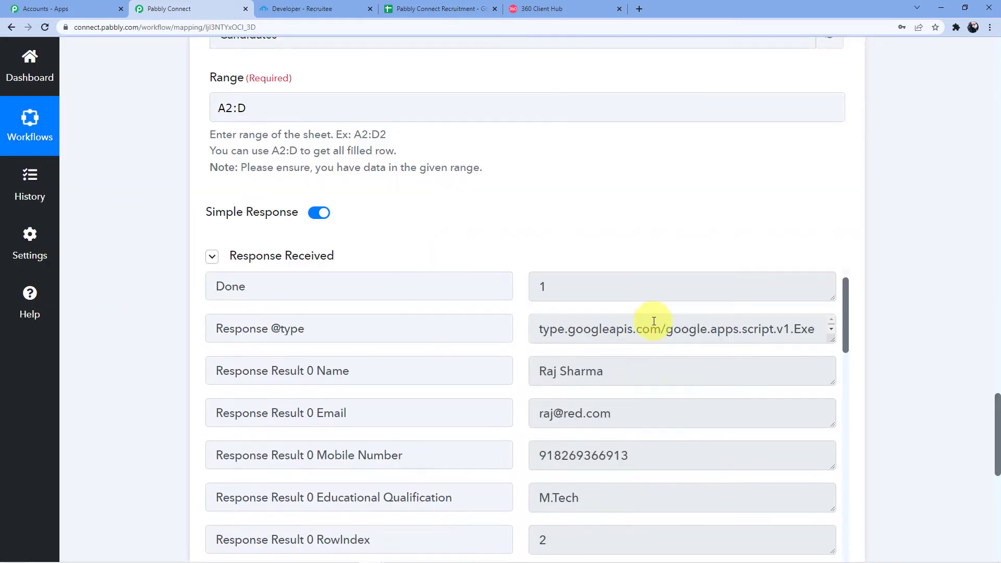
Step: Review the received row data and compare it with candidate rows 2 to 10 in the Google Sheets spreadsheet
scroll(648, 324, down, 3)
scroll(933, 245, down, 4)
scroll(600, 292, down, 5)
scroll(599, 292, down, 20)
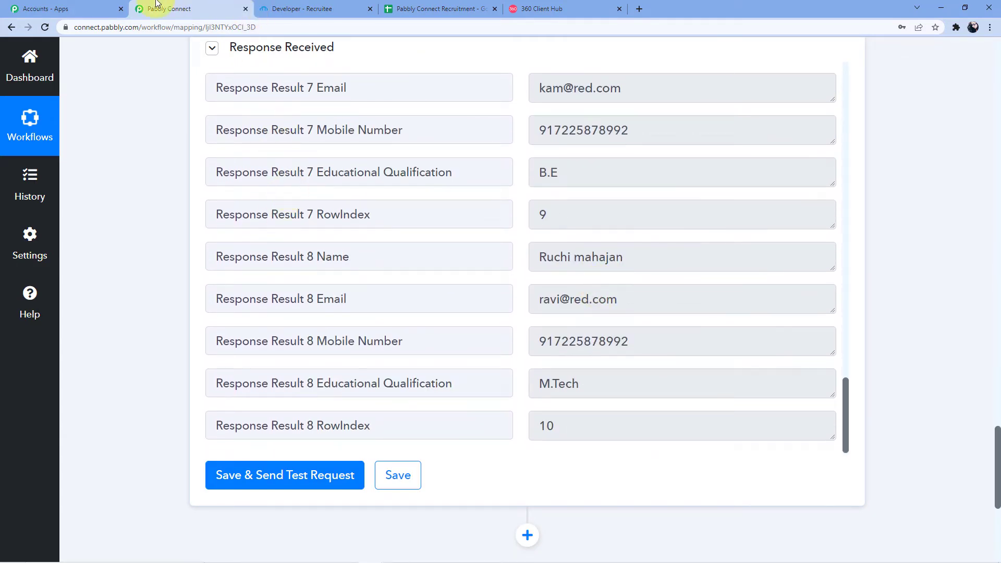
click(428, 9)
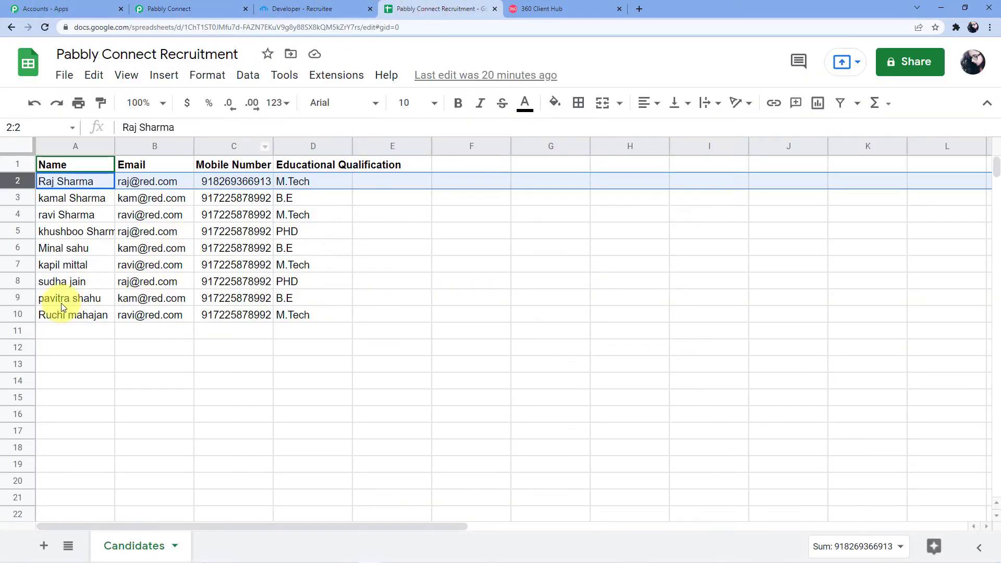
click(17, 314)
click(17, 297)
click(17, 281)
click(19, 259)
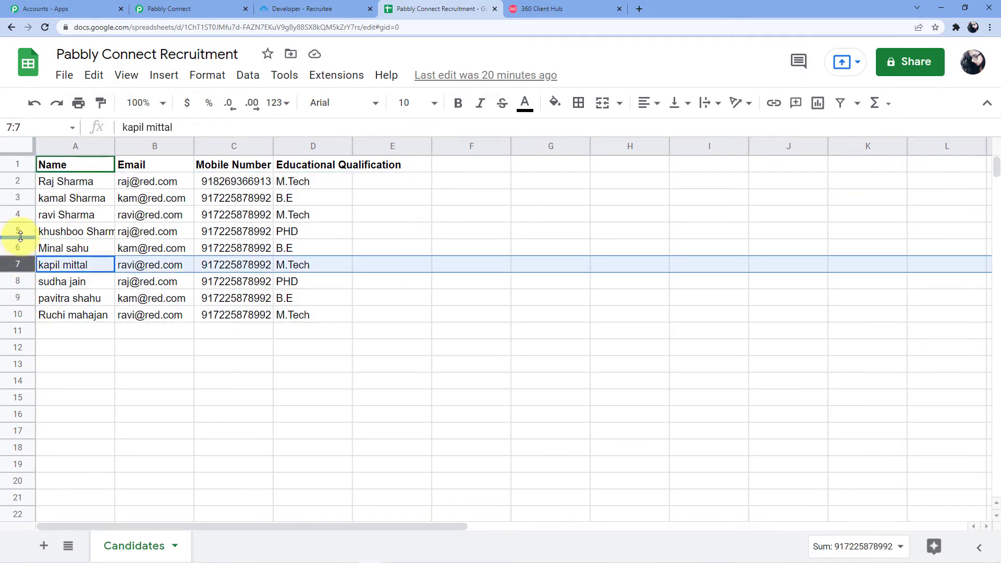
click(21, 249)
click(17, 232)
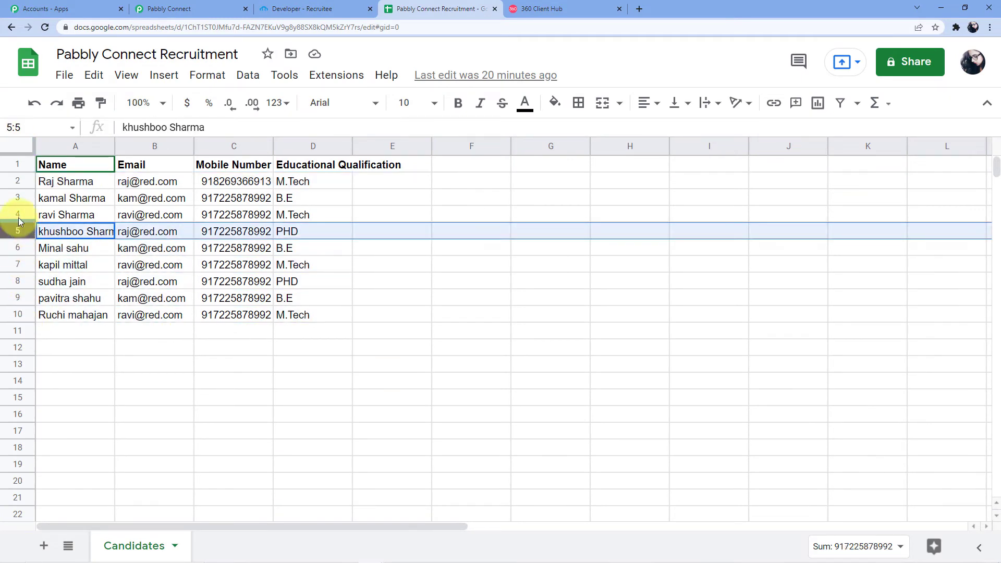
click(18, 215)
click(17, 197)
click(23, 181)
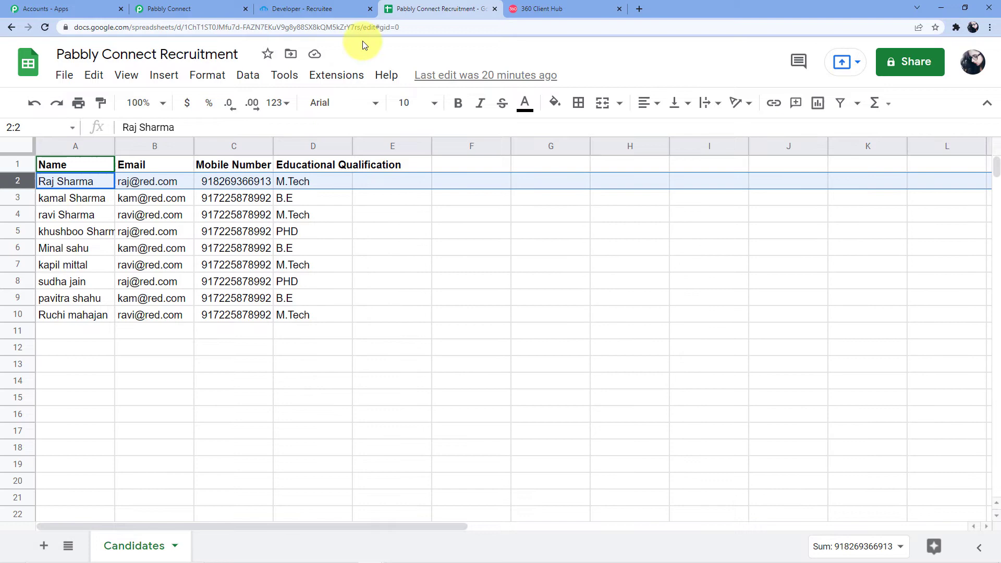
Step: Switch to Pabbly Connect, turn off Simple Response for the Get Row(s) action and save it with a new test request
click(166, 9)
scroll(510, 306, up, 6)
scroll(510, 307, up, 20)
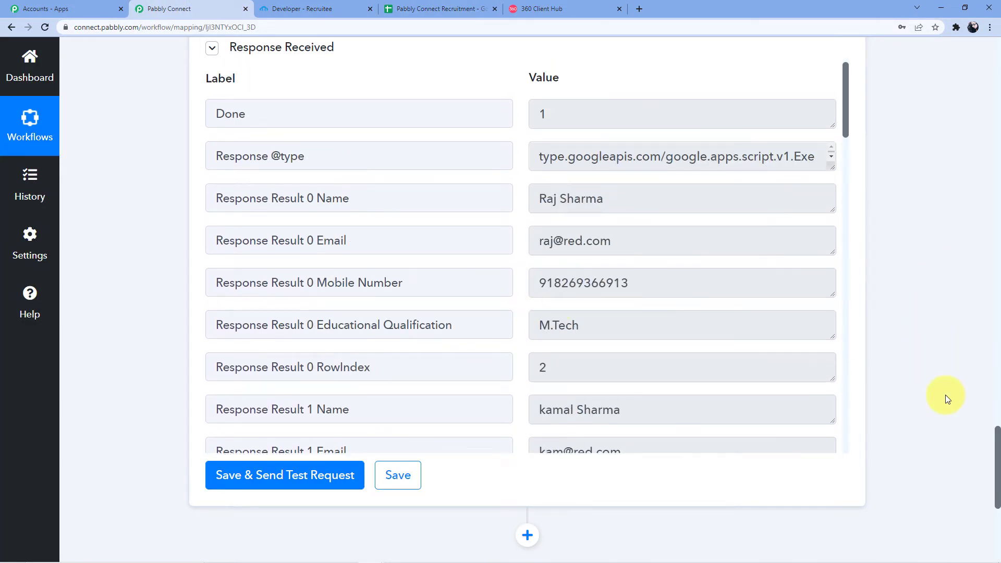
drag(999, 446, 998, 423)
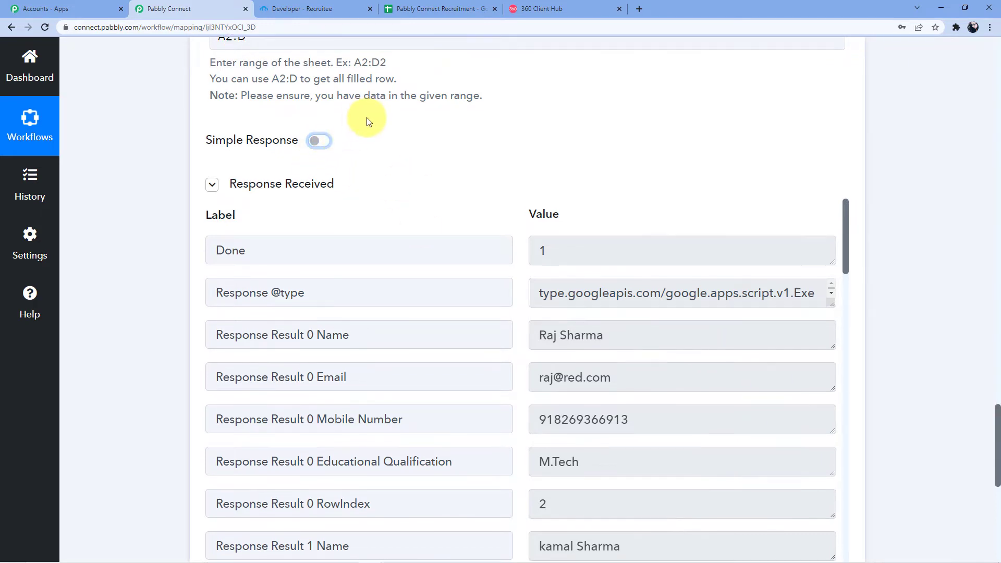
scroll(368, 118, down, 9)
click(284, 157)
click(284, 156)
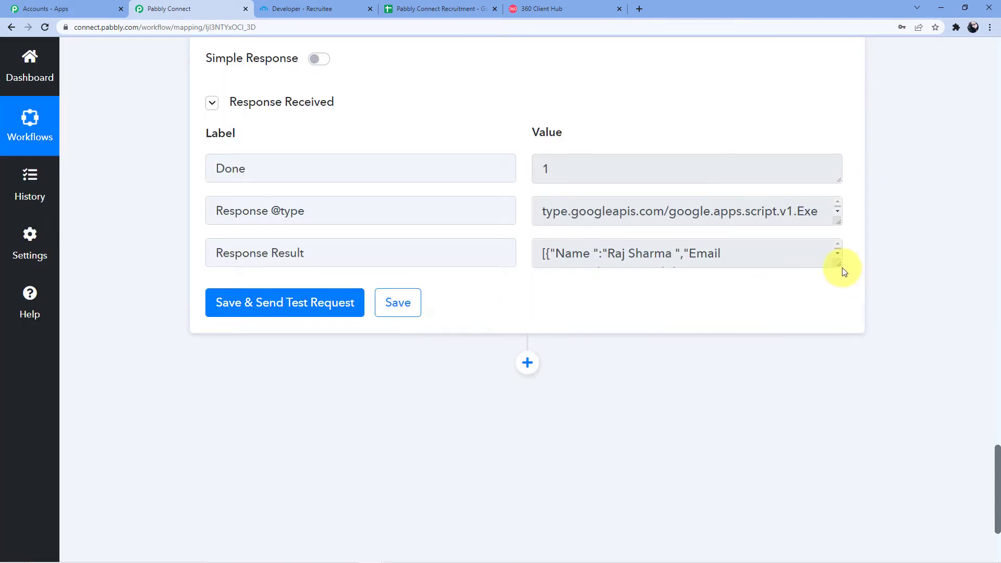
Step: Enlarge the Response Result value and compare its row array with the candidates' name, email, mobile number and qualification in Google Sheets
drag(837, 263, 850, 460)
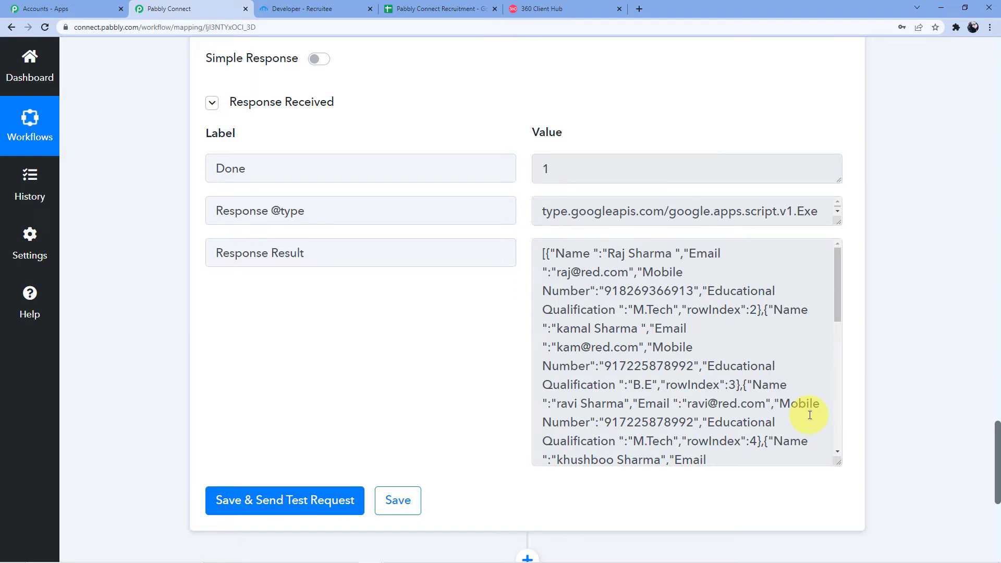
scroll(717, 382, down, 2)
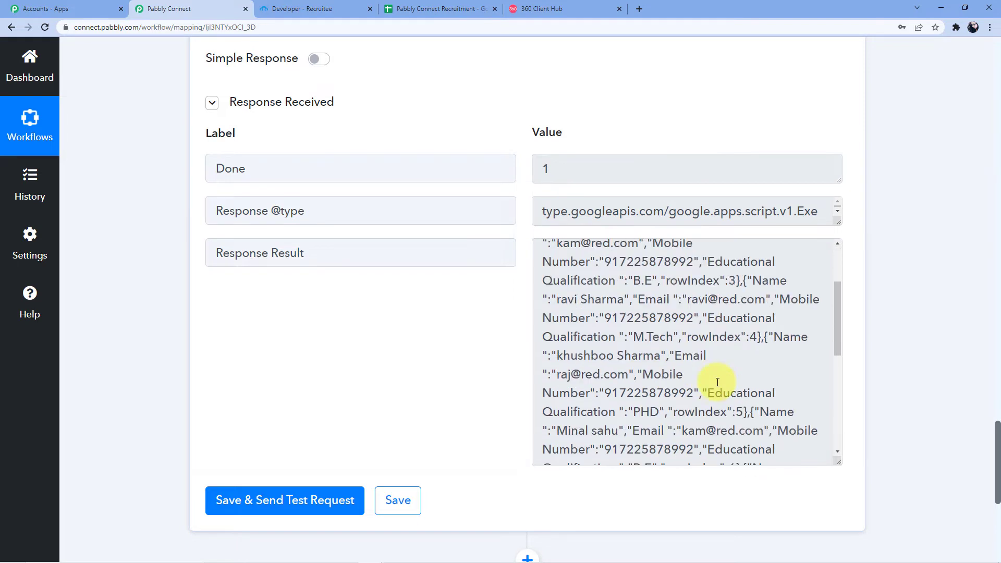
scroll(902, 308, down, 3)
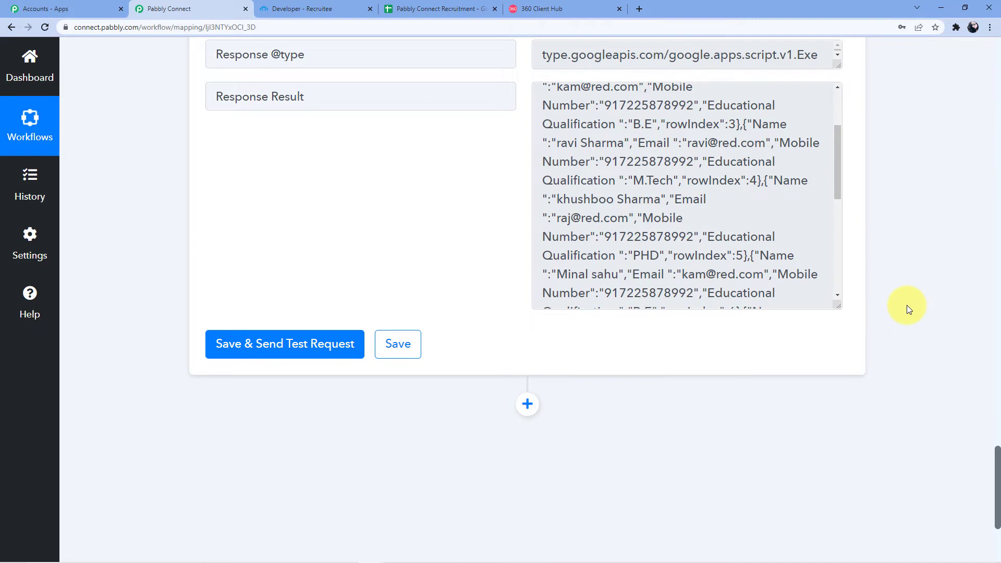
click(444, 9)
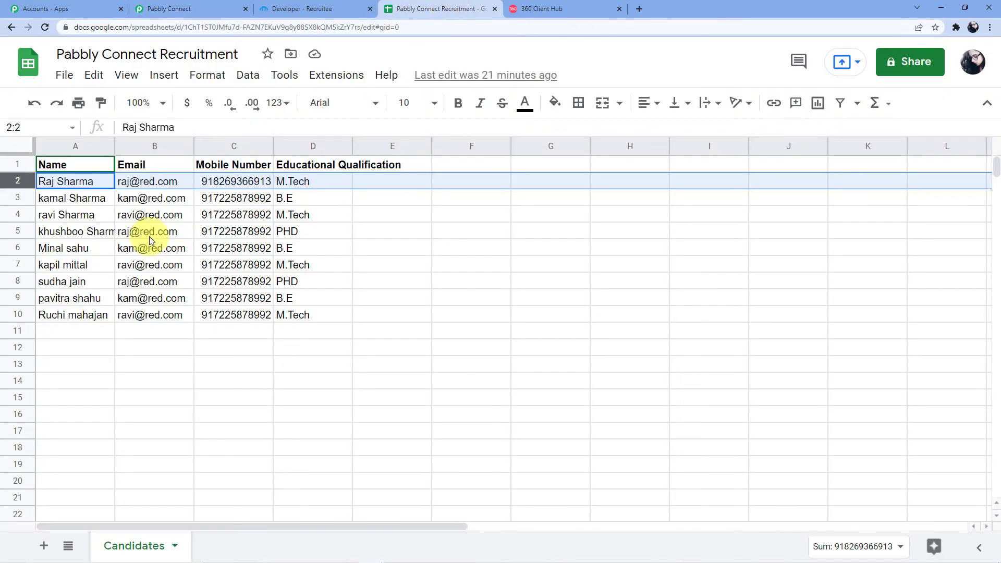
click(80, 181)
click(135, 181)
click(222, 182)
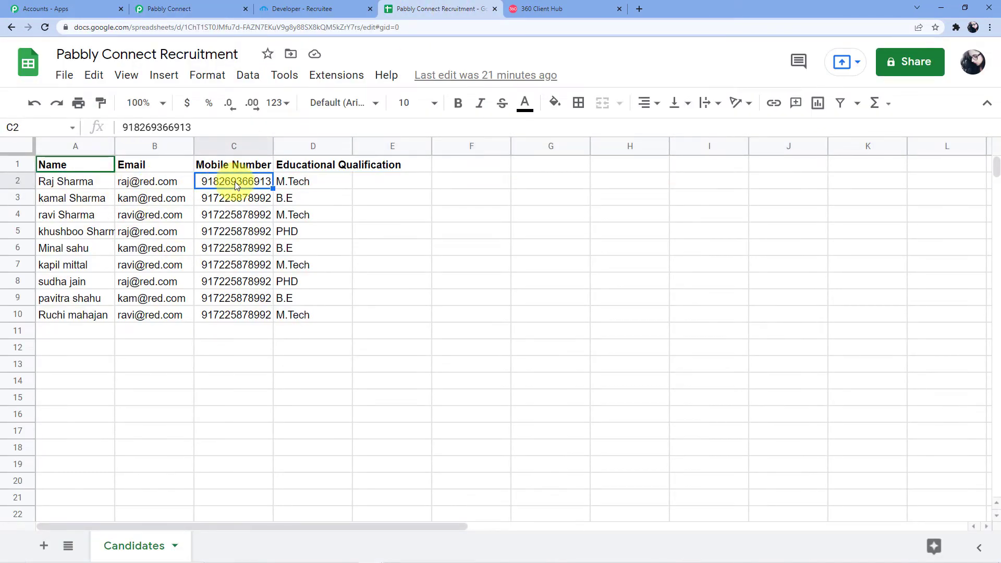
click(289, 183)
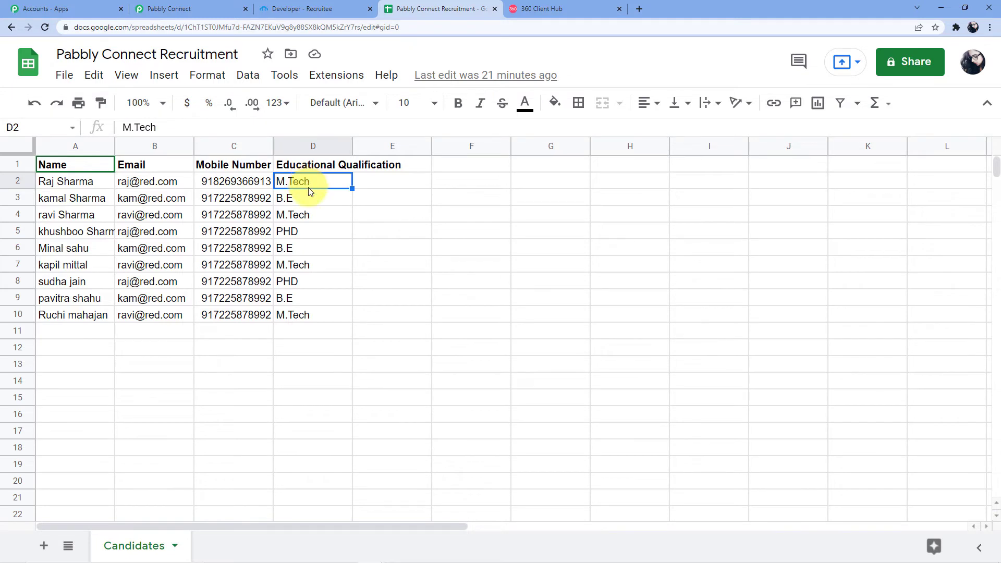
click(168, 9)
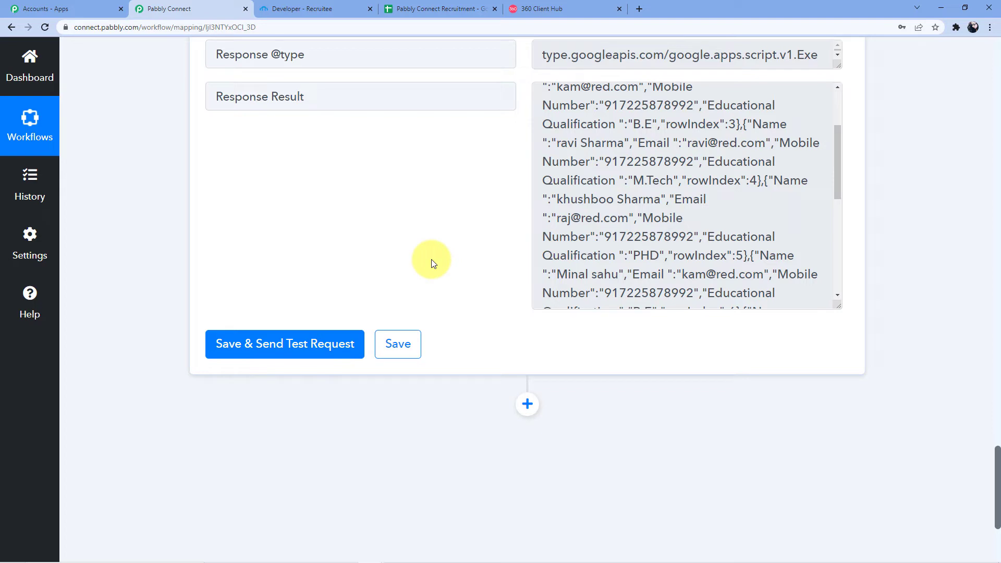
click(440, 8)
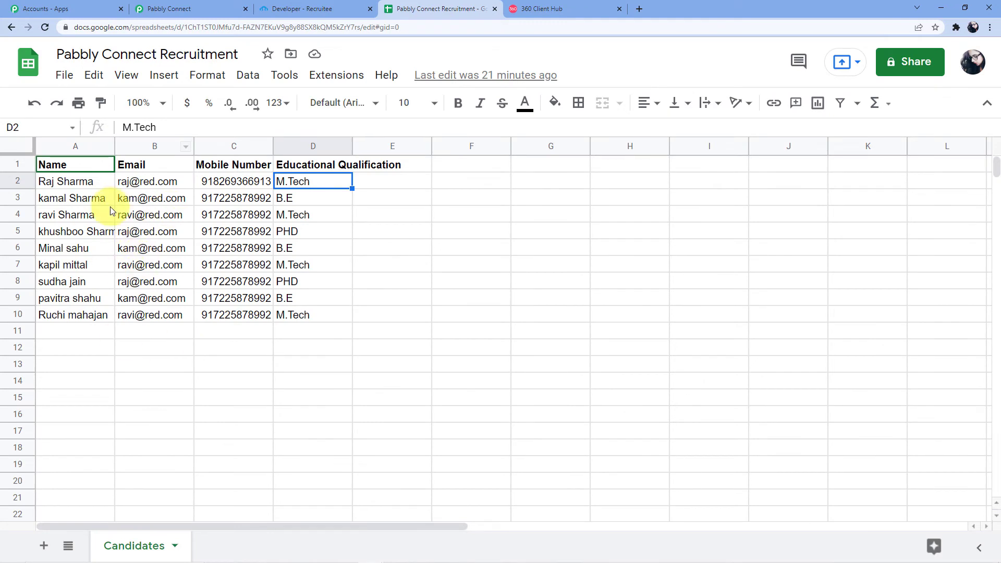
click(232, 9)
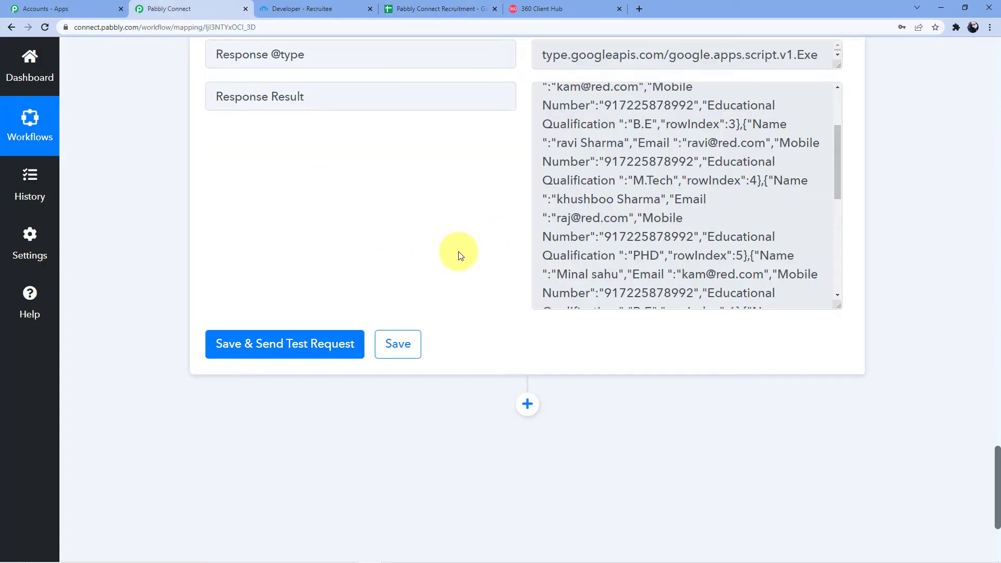
Step: Add an Iterator by Pabbly action using the array 3. Response Result [] and save it with a test request
scroll(473, 242, down, 4)
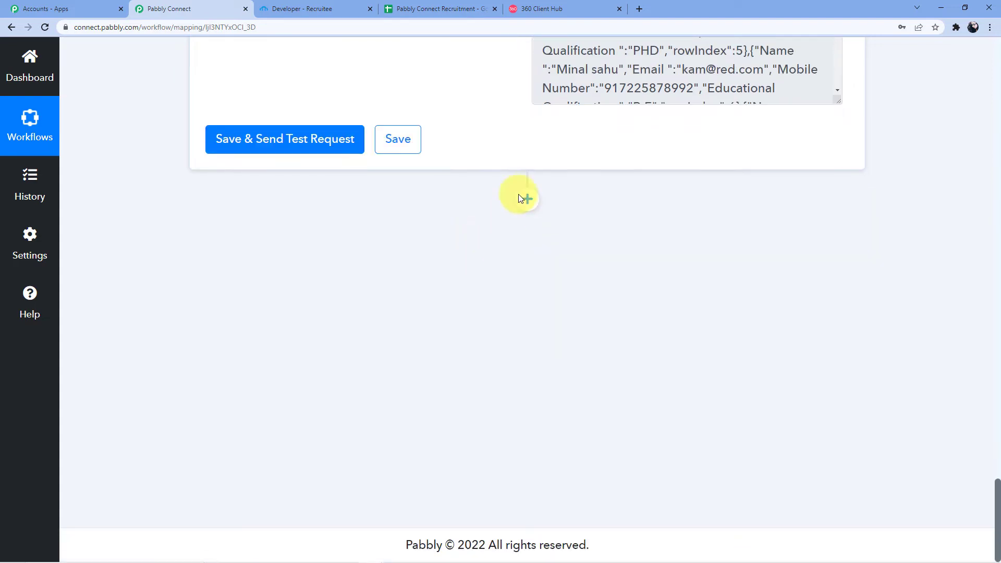
click(528, 197)
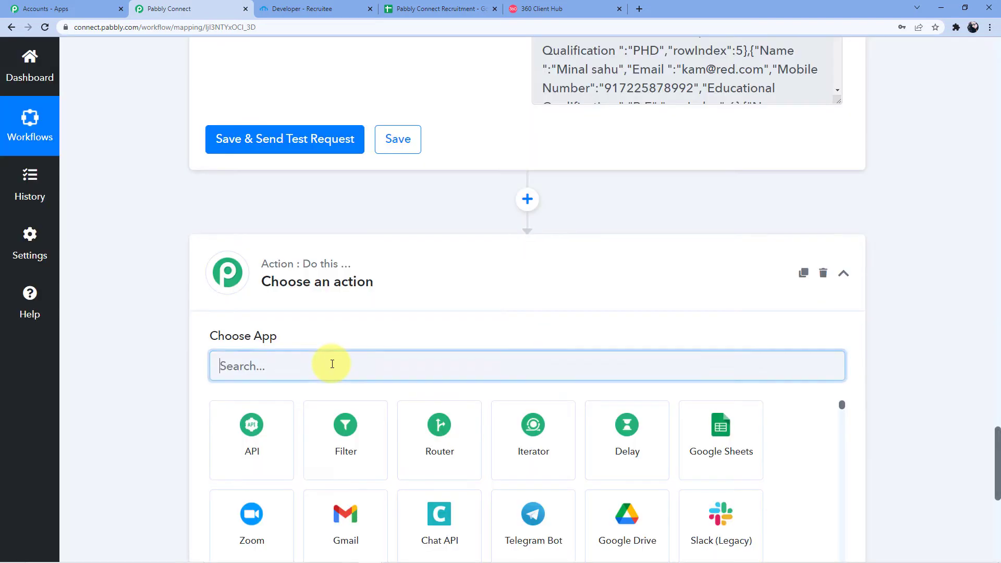
text(itera)
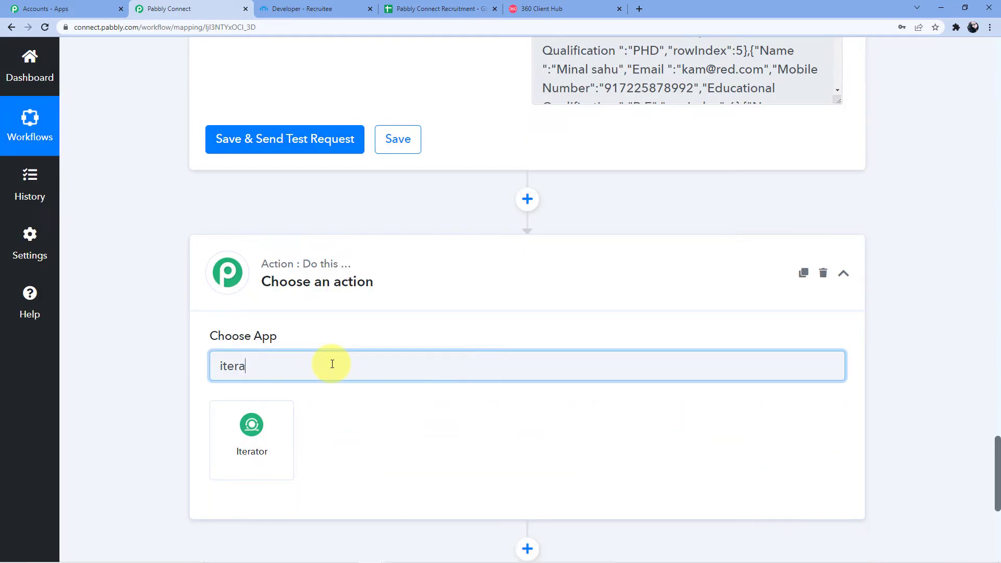
scroll(332, 364, down, 3)
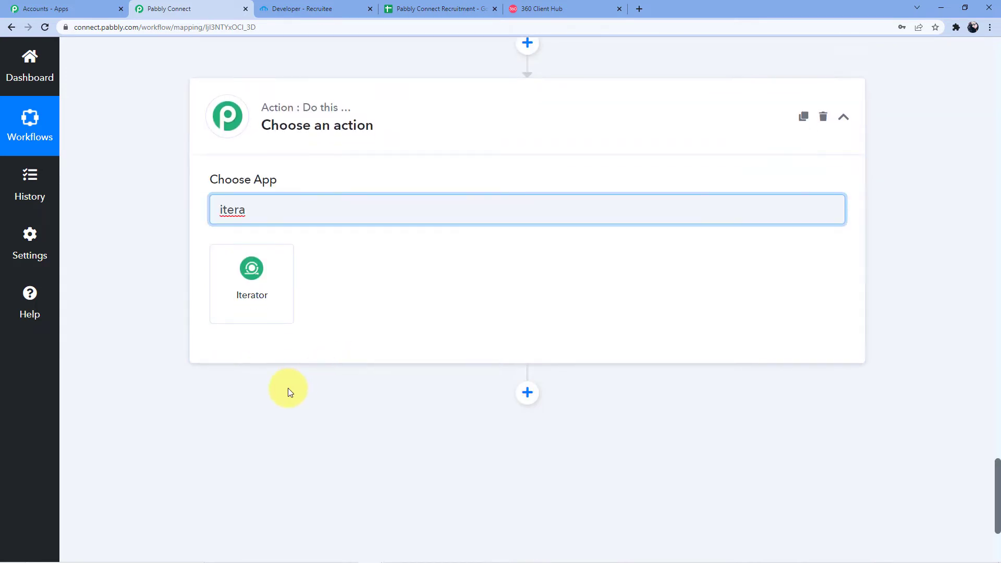
click(260, 307)
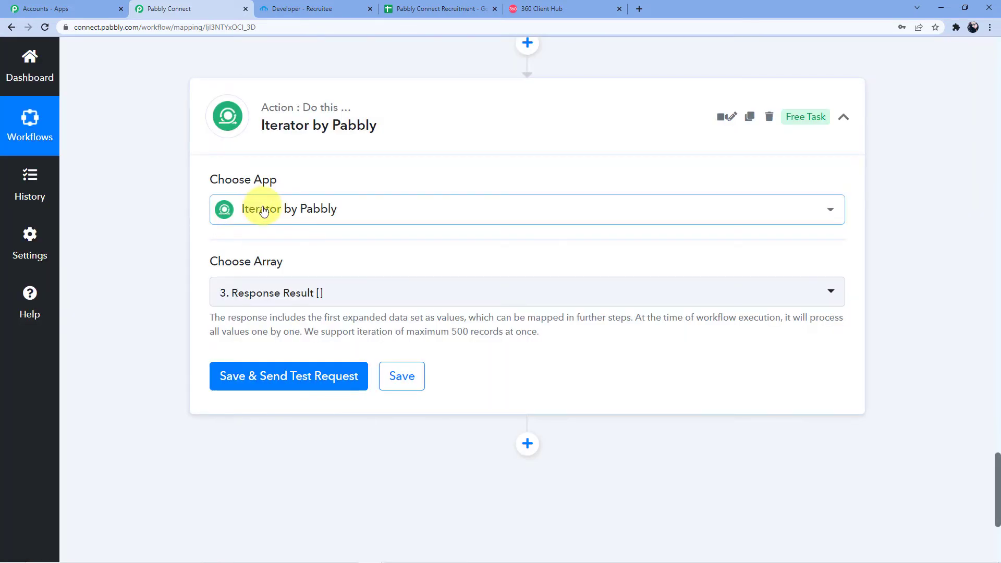
scroll(261, 221, down, 2)
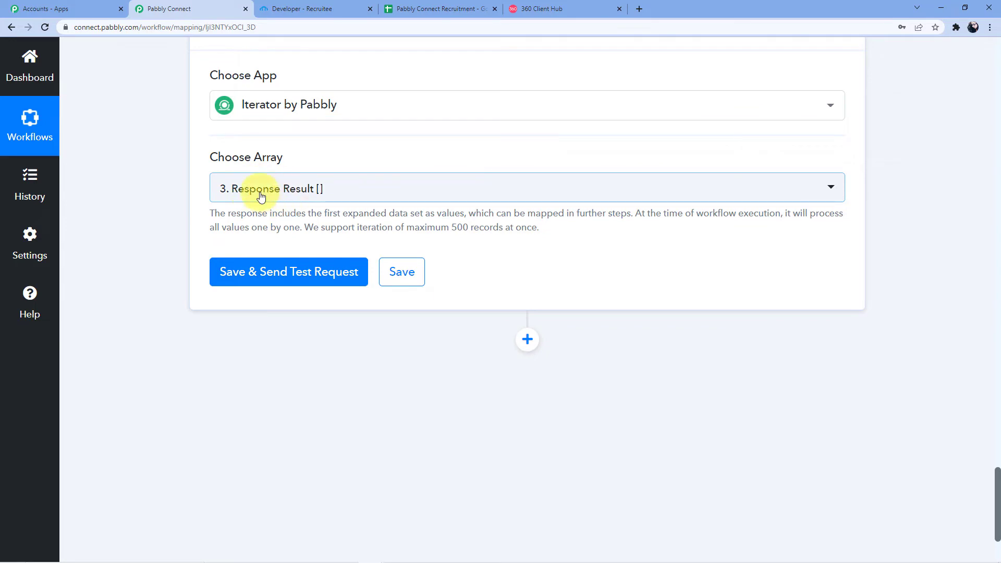
click(270, 279)
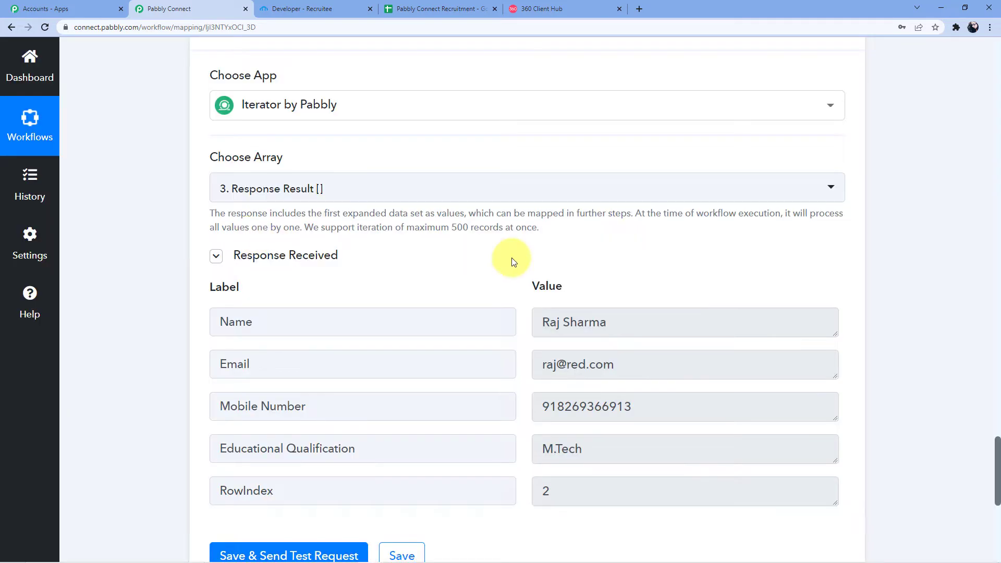
Step: Review the Iterator's received fields and row index, and compare them with candidate row A2:D2 in Google Sheets
scroll(521, 263, down, 2)
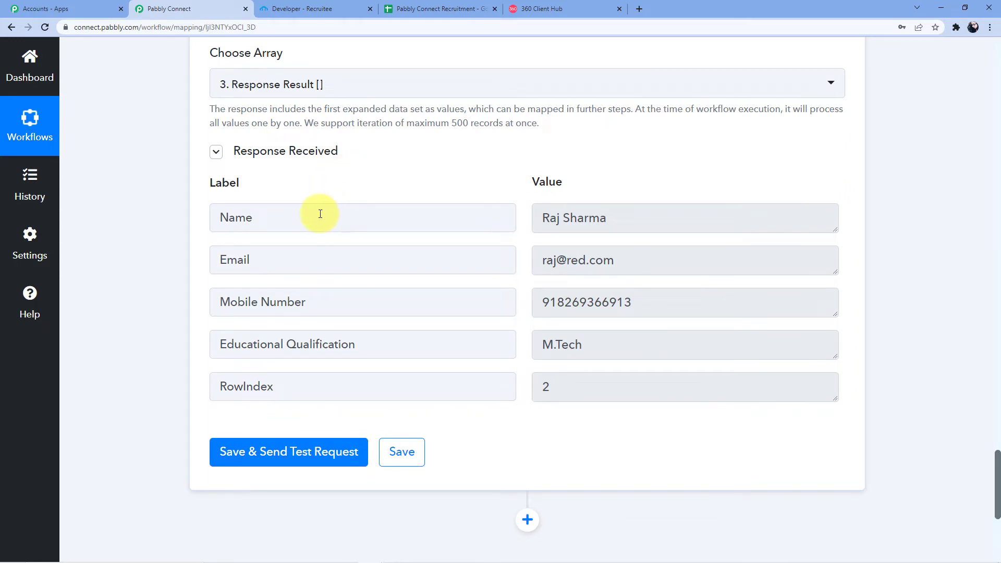
scroll(505, 248, down, 1)
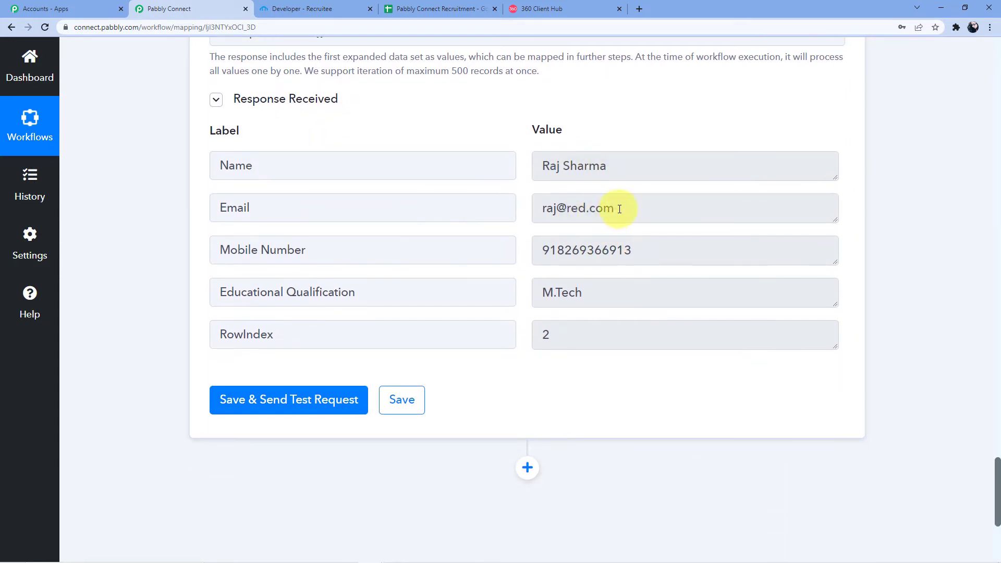
drag(544, 244, 664, 246)
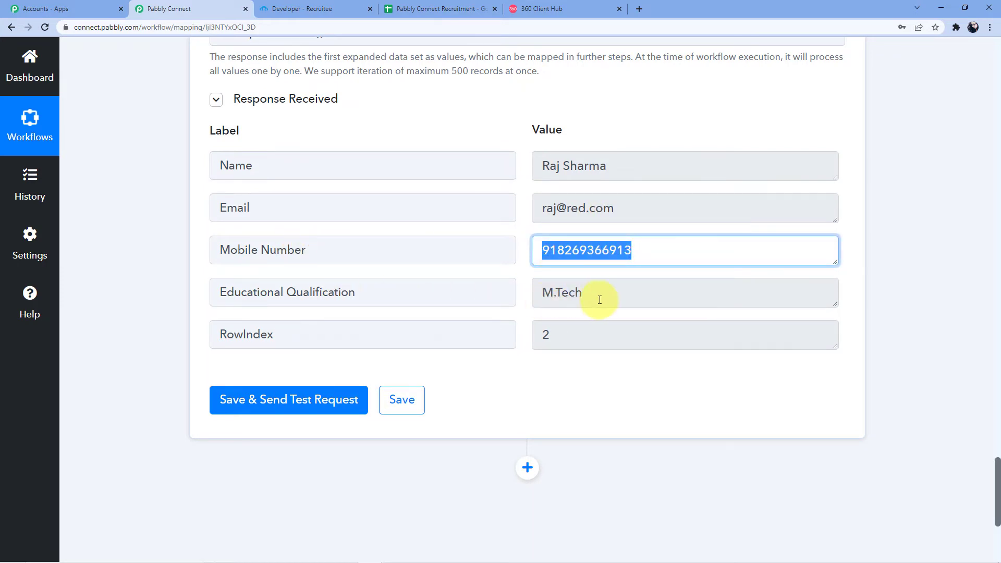
drag(538, 292, 627, 292)
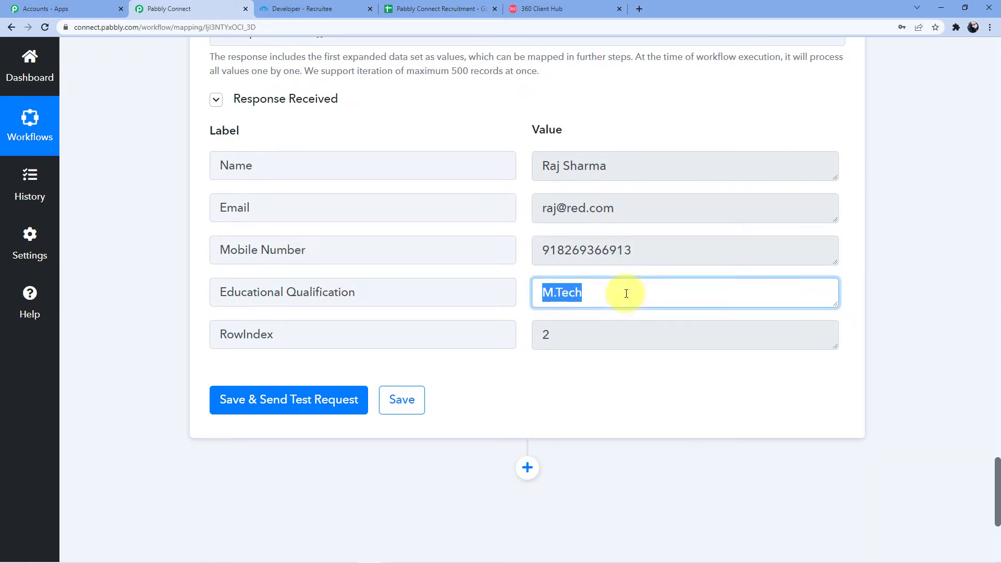
double_click(545, 334)
click(438, 8)
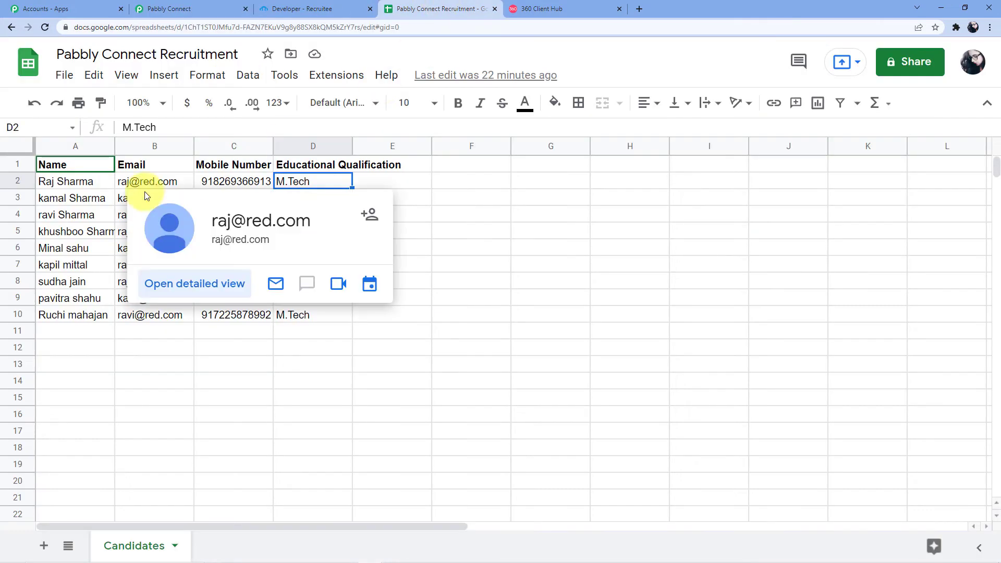
click(80, 187)
key(shift+Right)
key(shift+Right)
key(shift+Right)
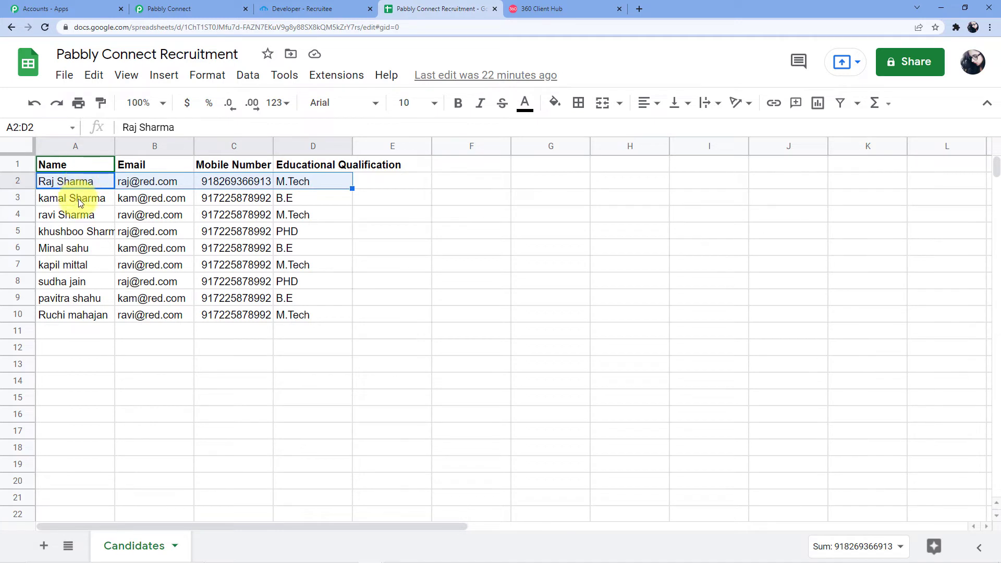
Step: Go through candidate rows 2 to 10 in Google Sheets one by one to trace the order in which the Iterator processes them
click(78, 199)
click(82, 215)
click(87, 235)
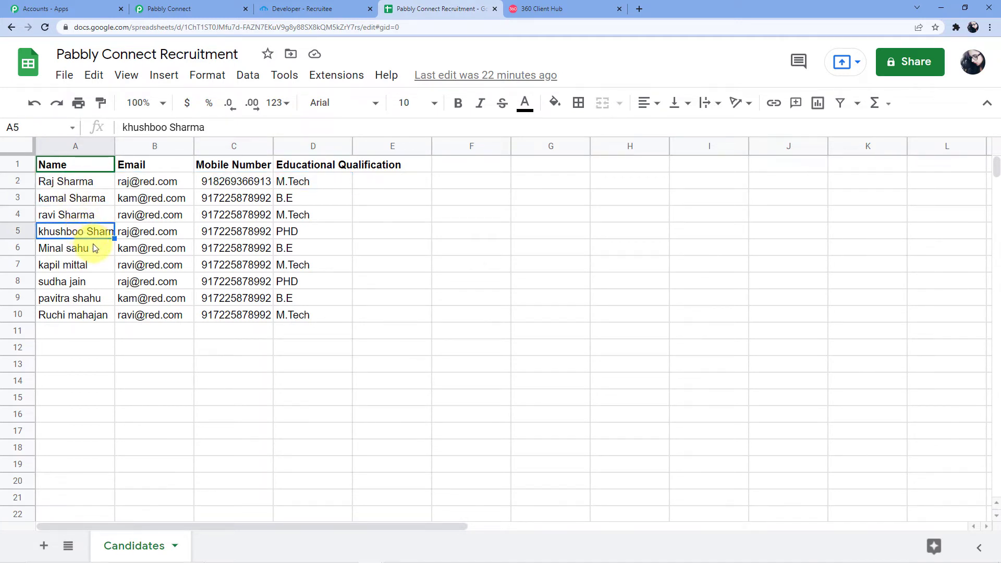
click(93, 245)
click(94, 264)
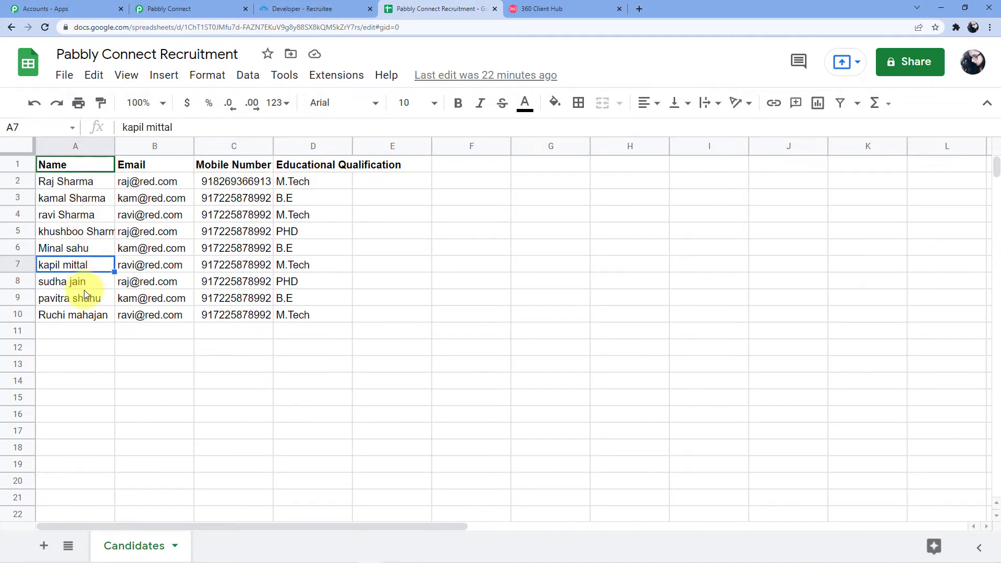
click(91, 282)
click(85, 298)
click(81, 315)
click(79, 296)
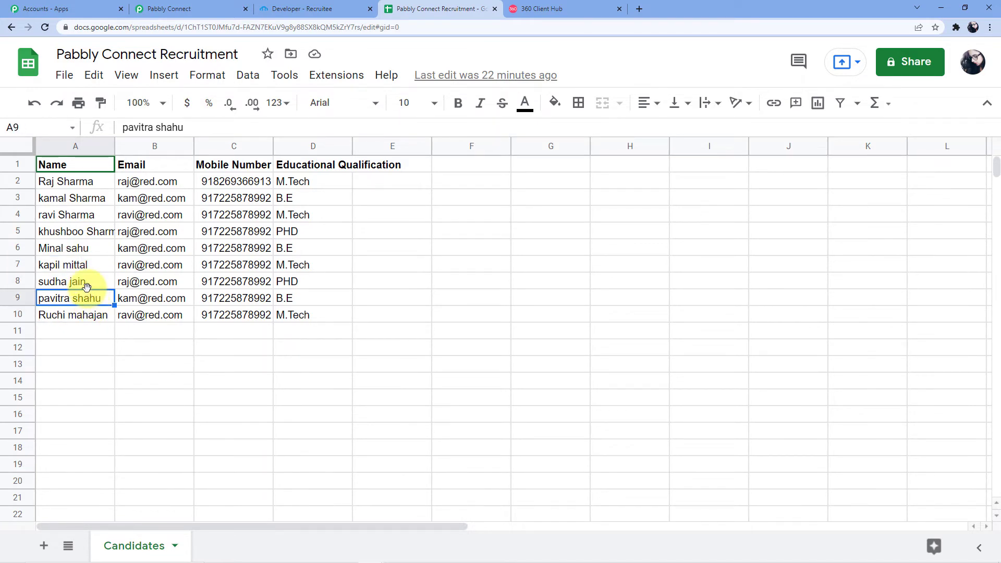
click(79, 181)
click(151, 181)
click(235, 181)
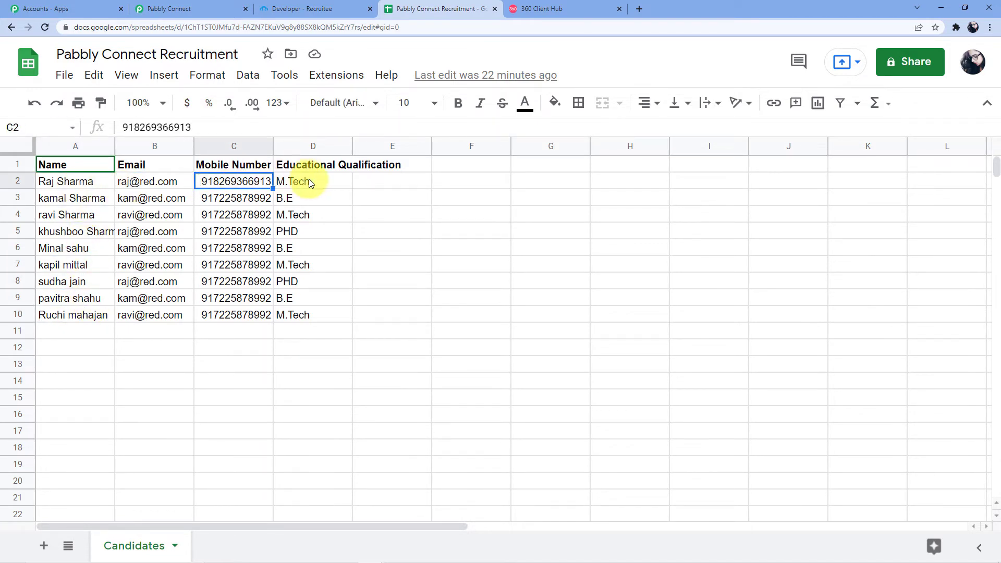
click(307, 181)
click(100, 198)
click(89, 214)
click(84, 232)
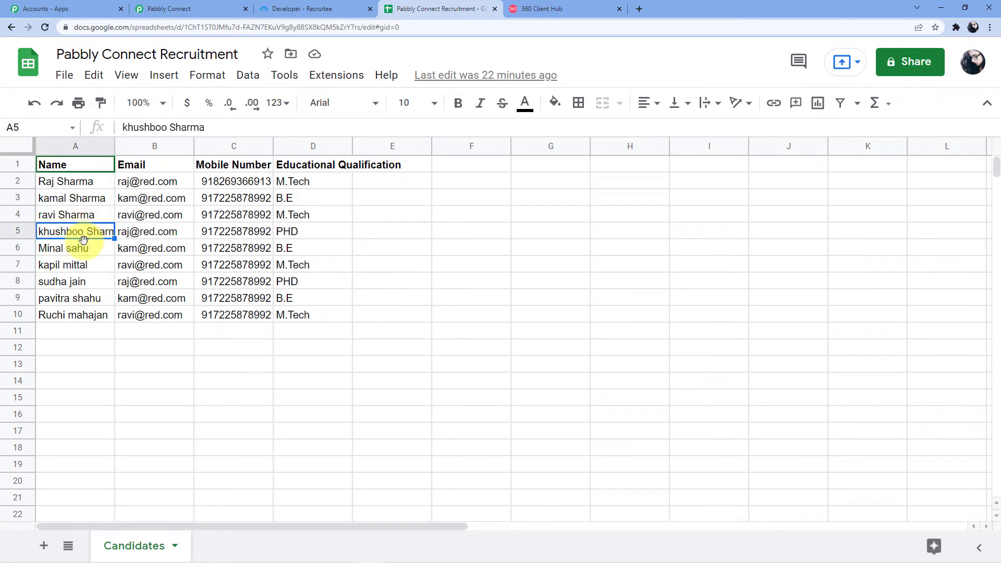
click(85, 248)
click(87, 266)
click(82, 281)
click(86, 299)
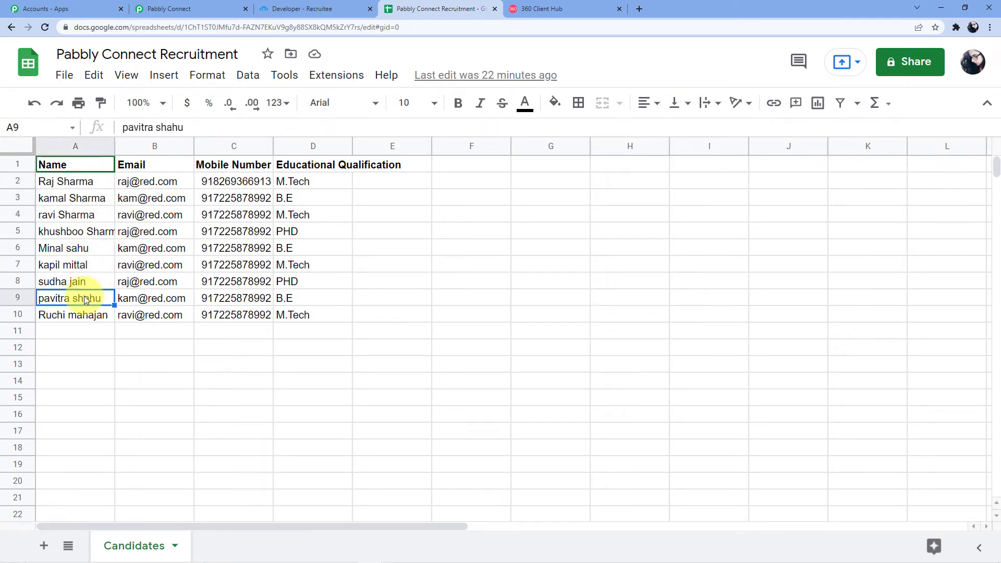
click(78, 315)
Step: Look at the Developer job in Recruitee, return to Pabbly Connect and review the workflow from the Iterator back to the Filter action
click(313, 8)
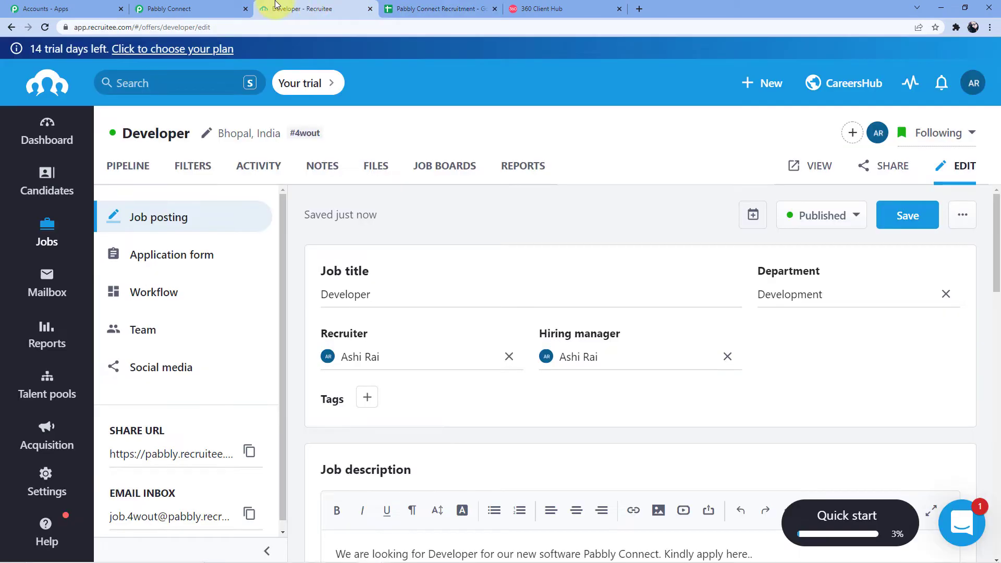
click(177, 8)
scroll(360, 203, down, 3)
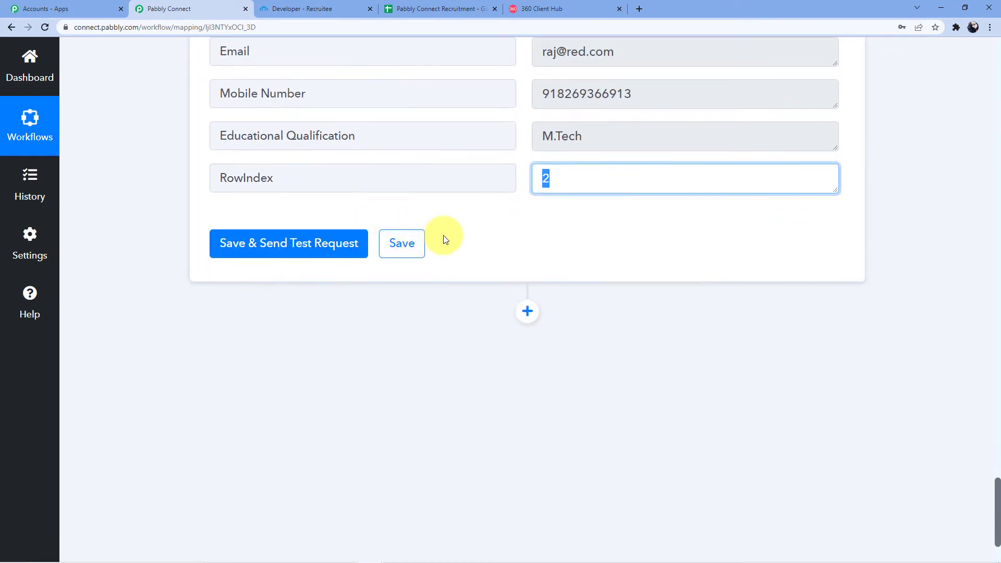
scroll(446, 239, up, 15)
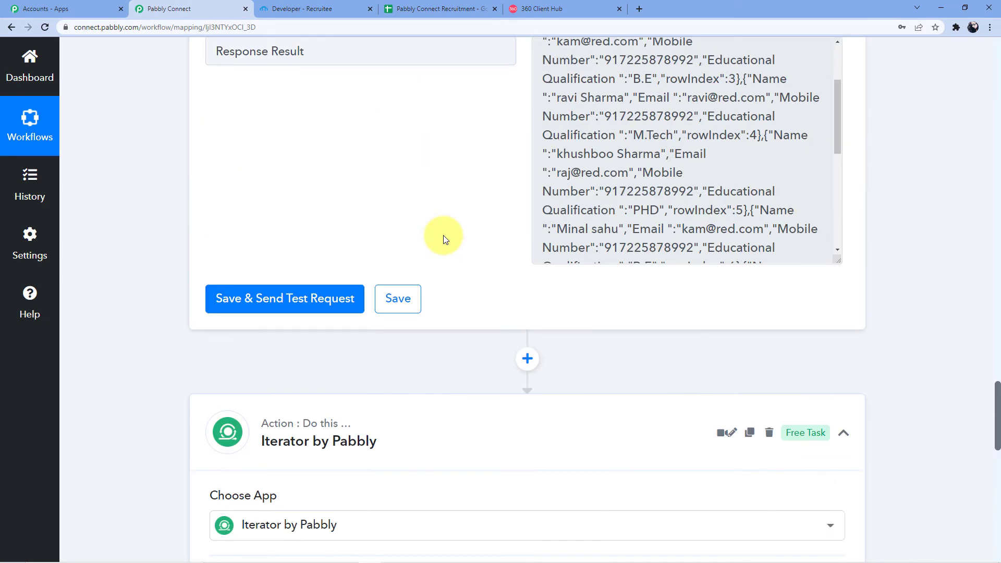
scroll(443, 236, up, 20)
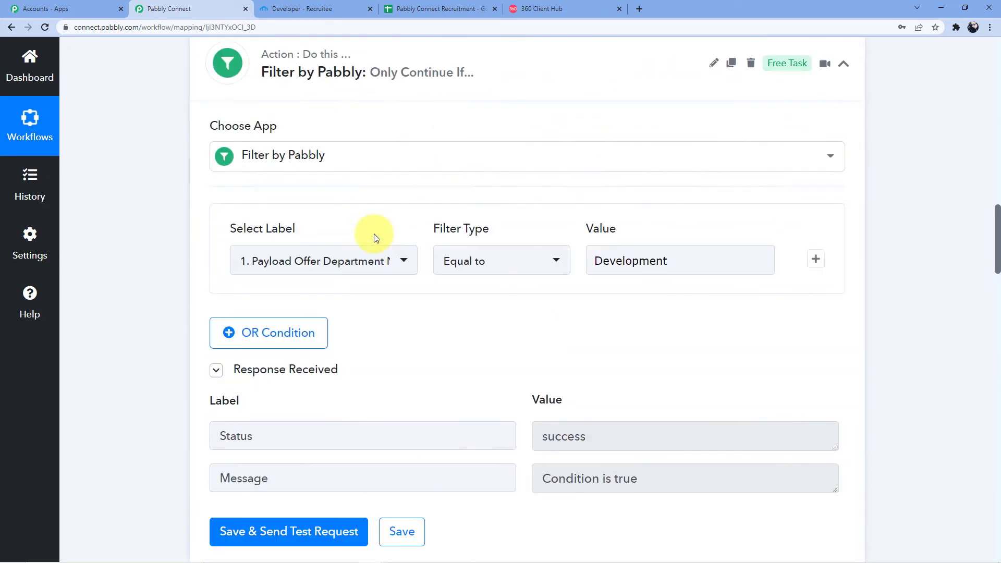
Step: Review the workflow from the Recruitee trigger through the Filter and Google Sheets actions to the Iterator's received response
scroll(375, 237, up, 14)
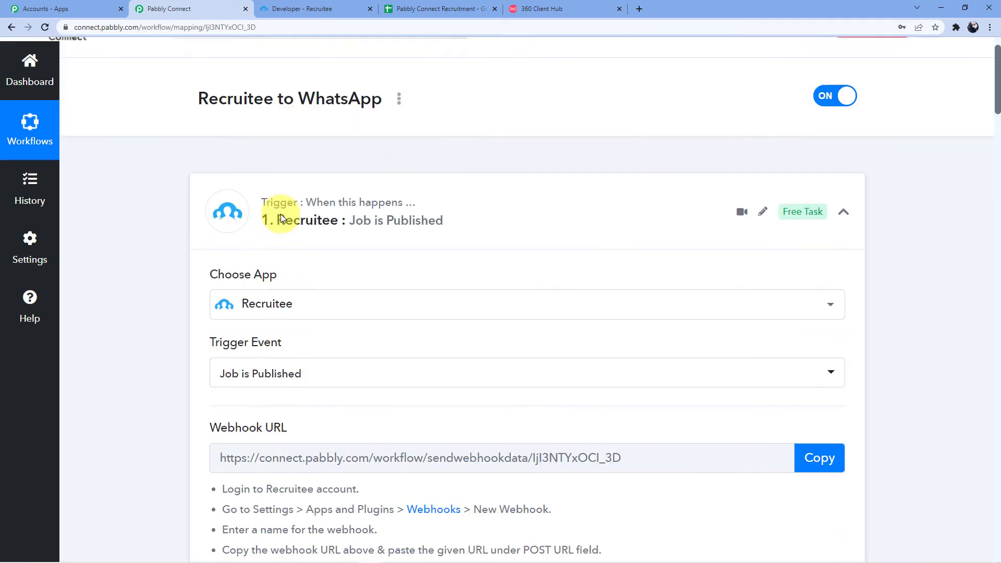
scroll(281, 213, down, 6)
scroll(281, 218, down, 20)
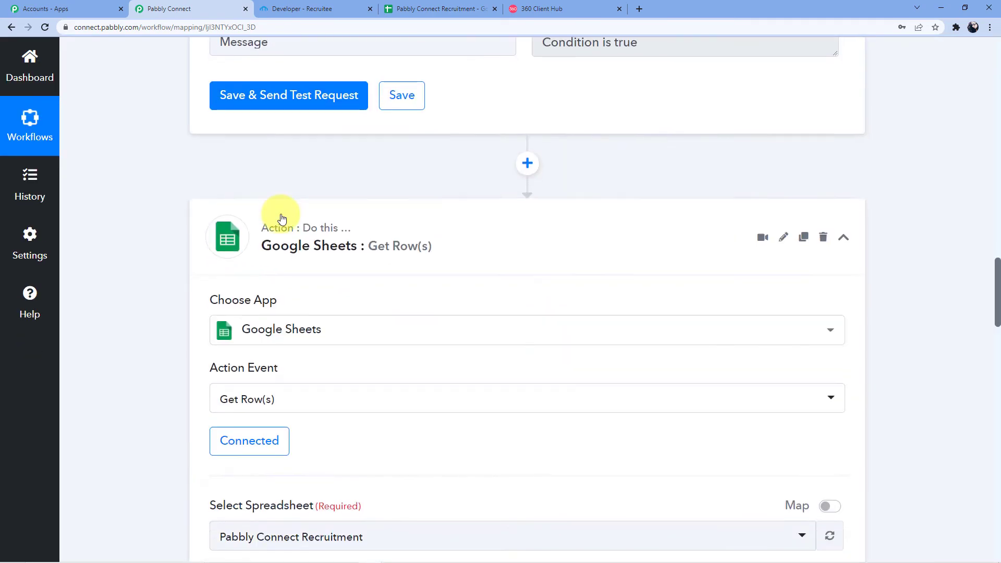
scroll(282, 218, up, 7)
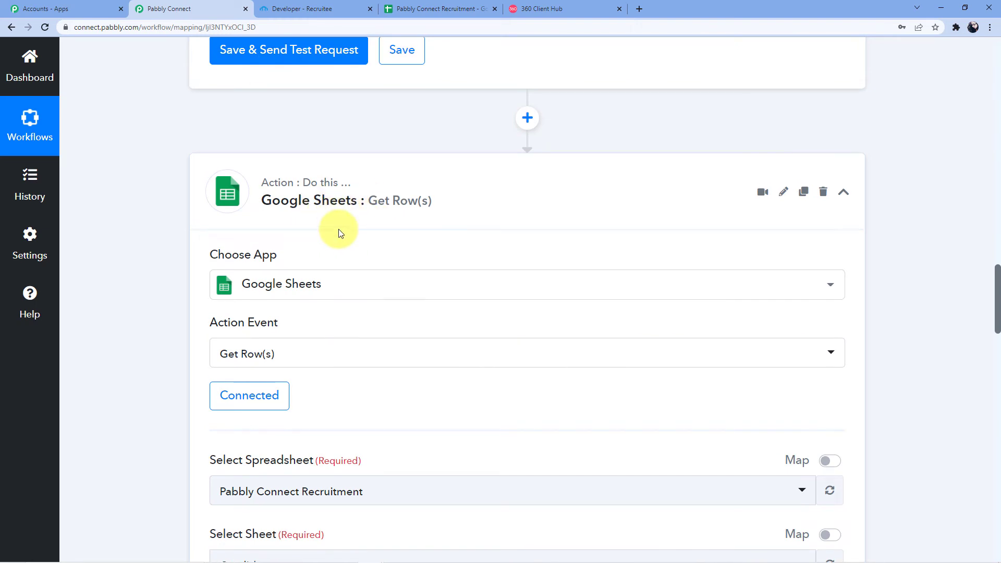
scroll(339, 232, up, 11)
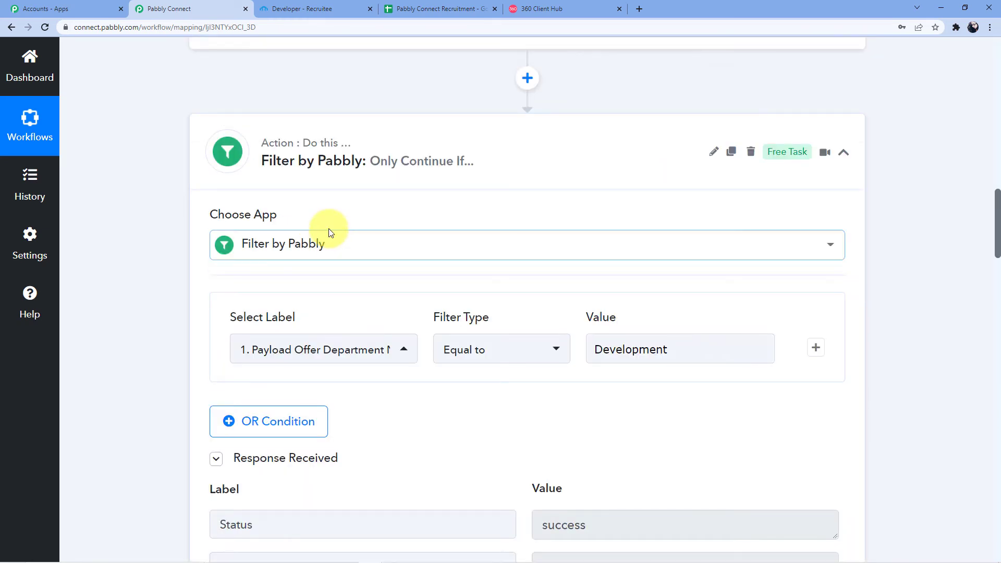
scroll(321, 234, down, 15)
scroll(257, 246, down, 20)
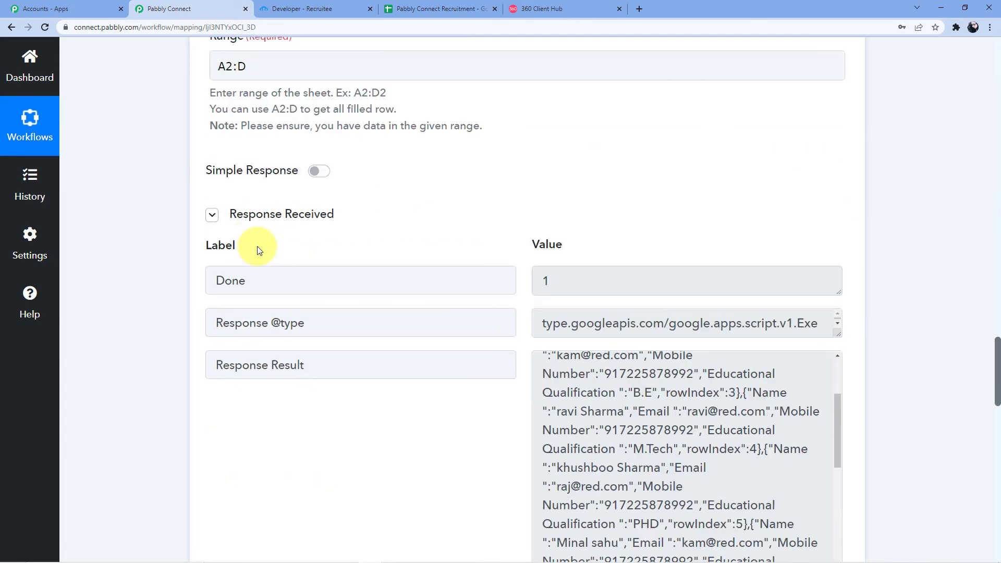
scroll(269, 303, down, 9)
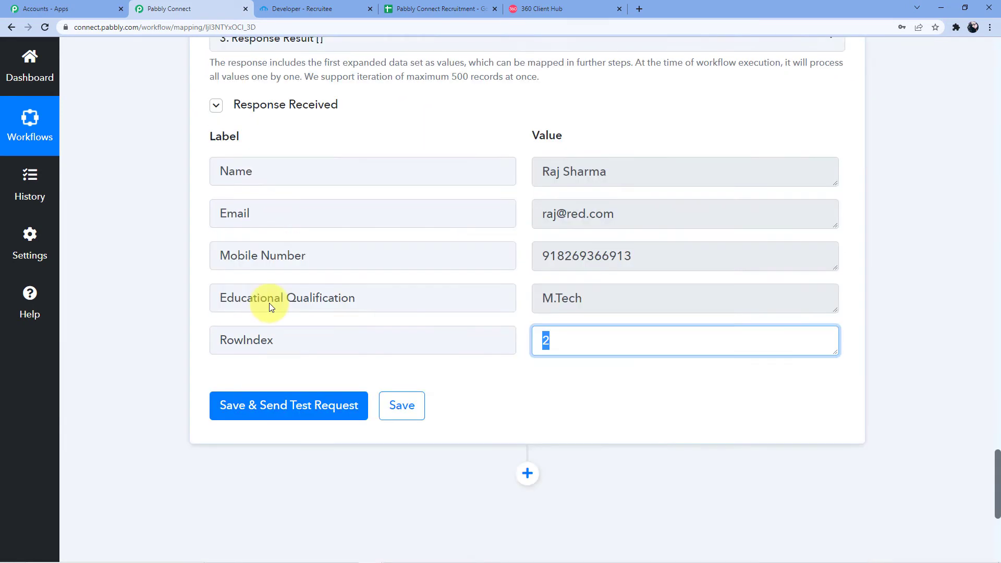
Step: Add a WhatsApp by 360Dialog action after the Iterator with the event Send Template Message and open its connection settings
click(529, 200)
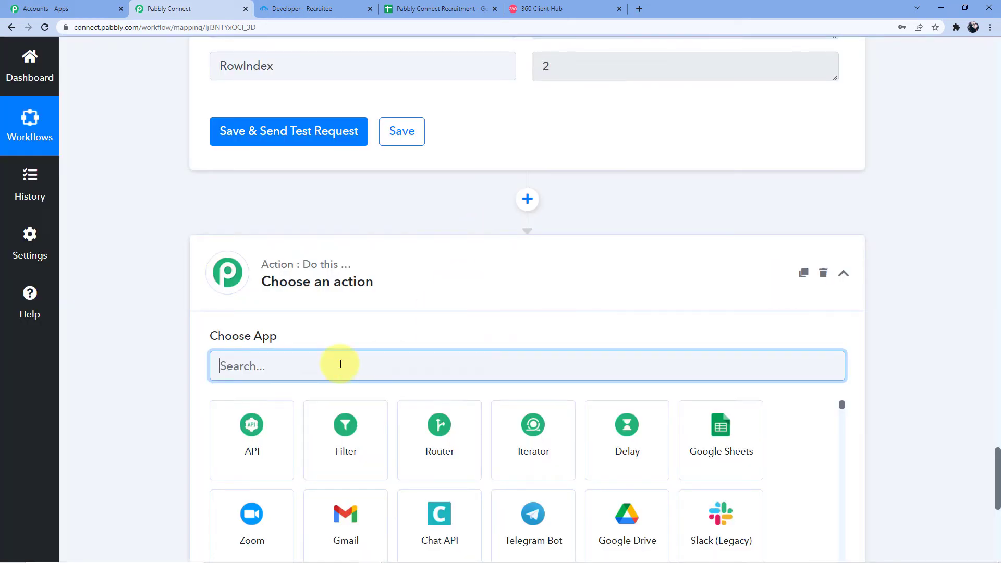
text(Whatsa)
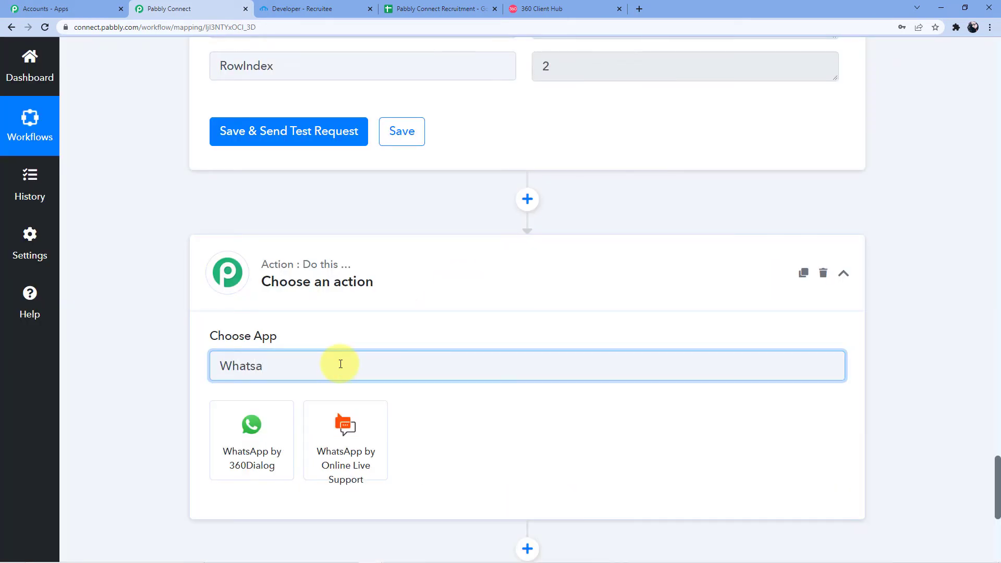
scroll(290, 375, down, 5)
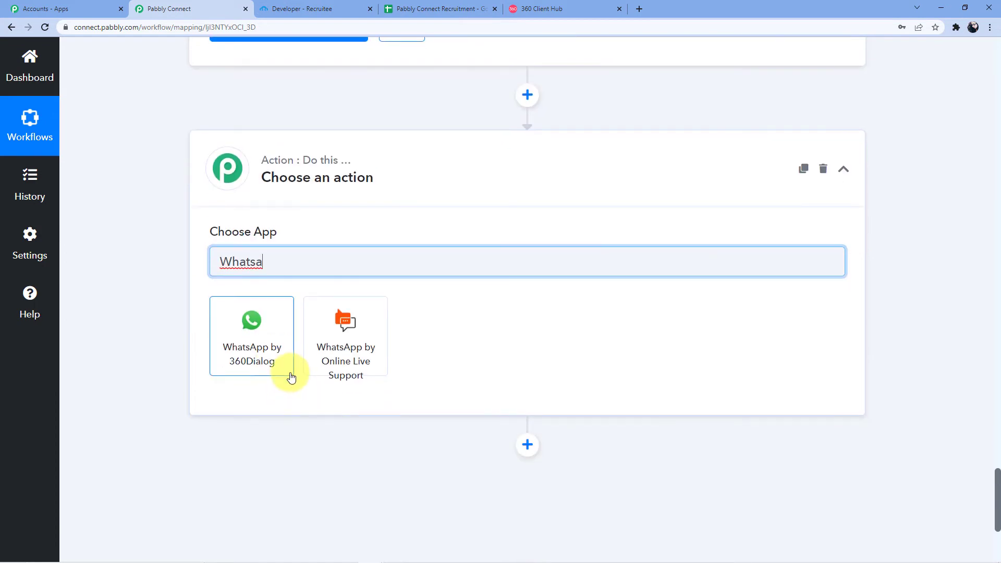
scroll(291, 375, up, 2)
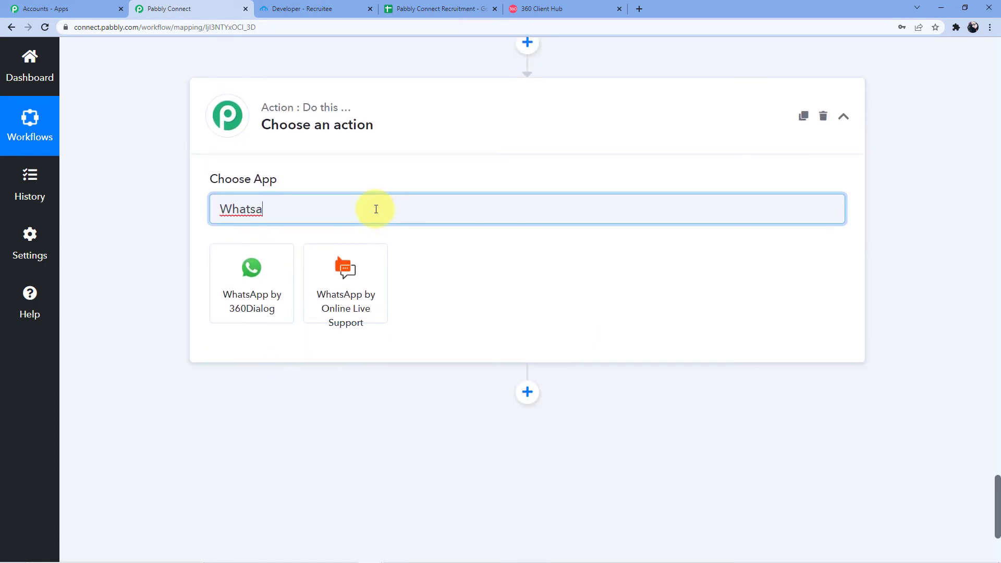
scroll(375, 210, down, 1)
drag(263, 157, 232, 157)
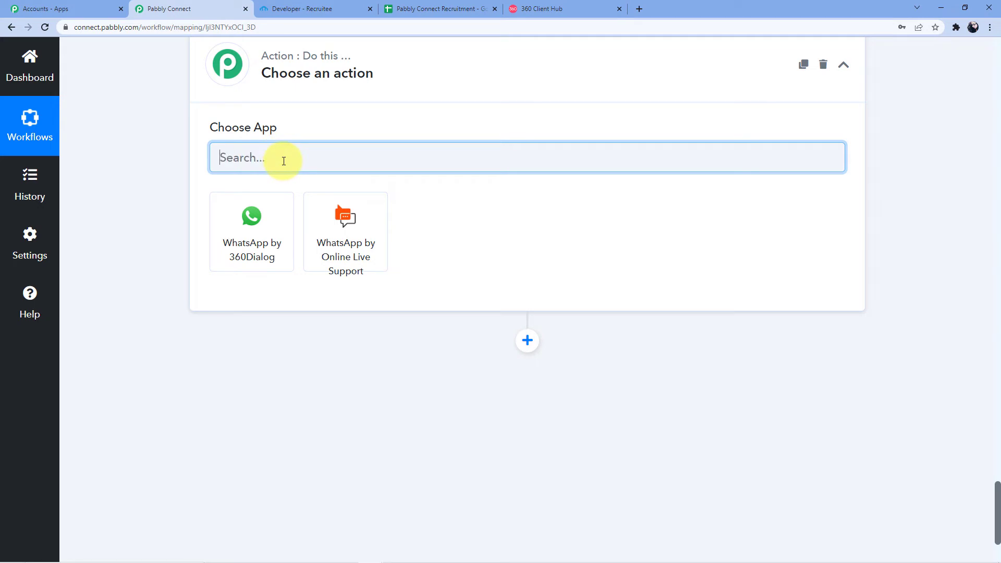
text(Whatsaa)
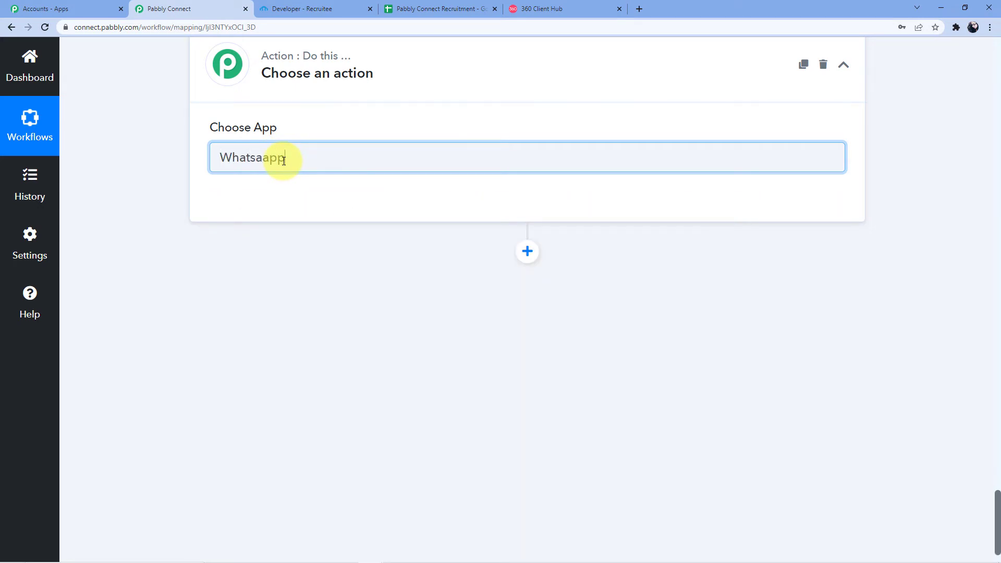
key(BackSpace)
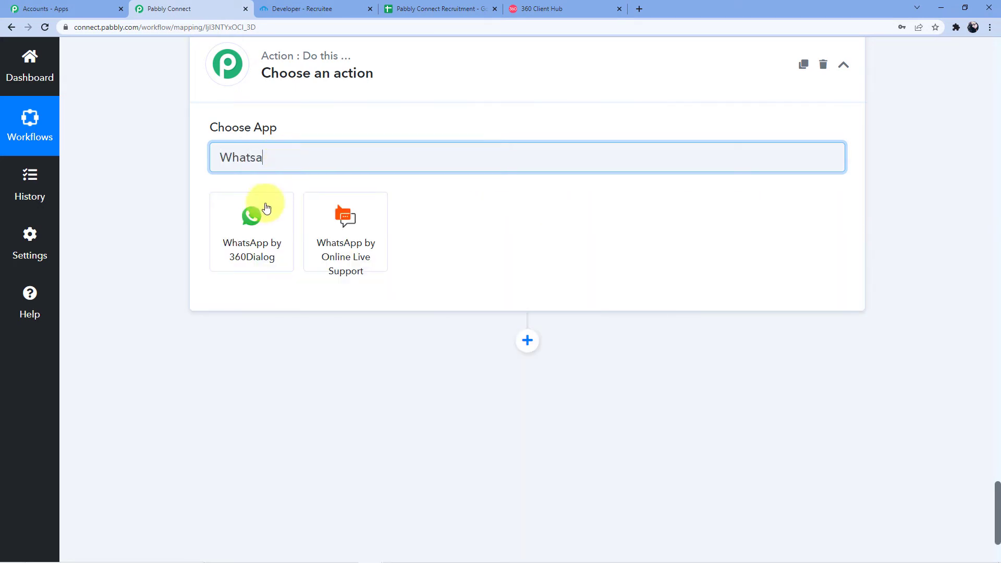
click(228, 230)
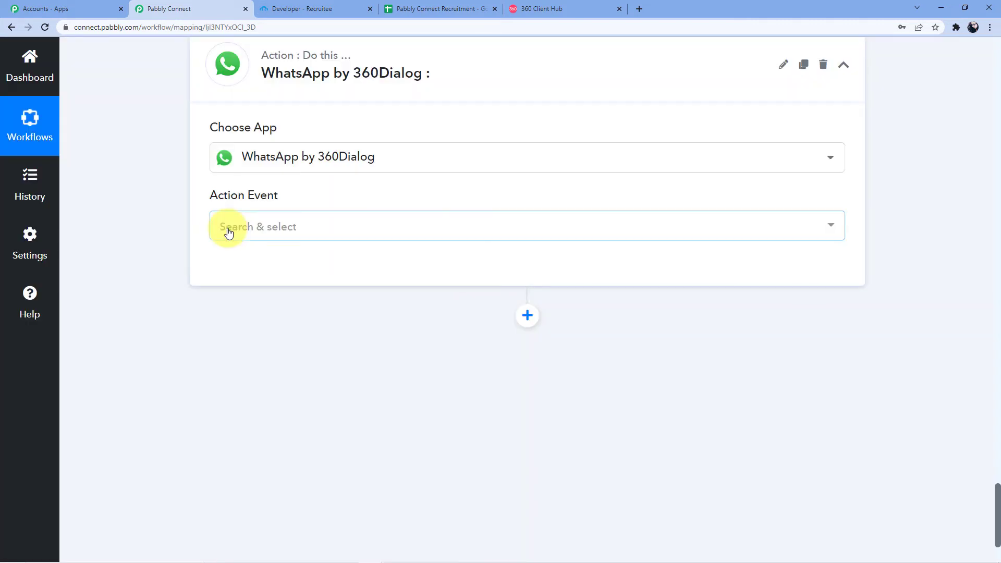
click(234, 233)
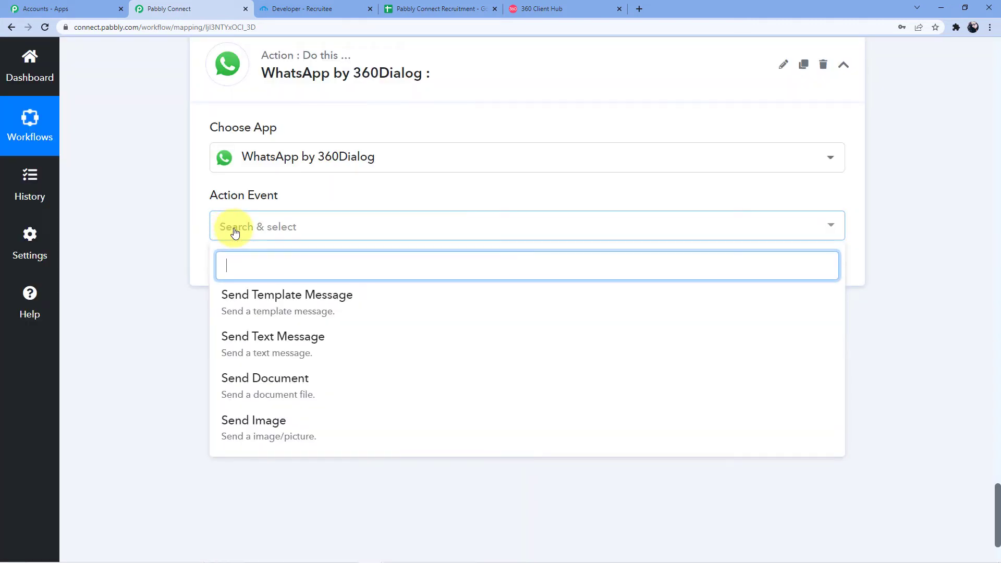
click(259, 296)
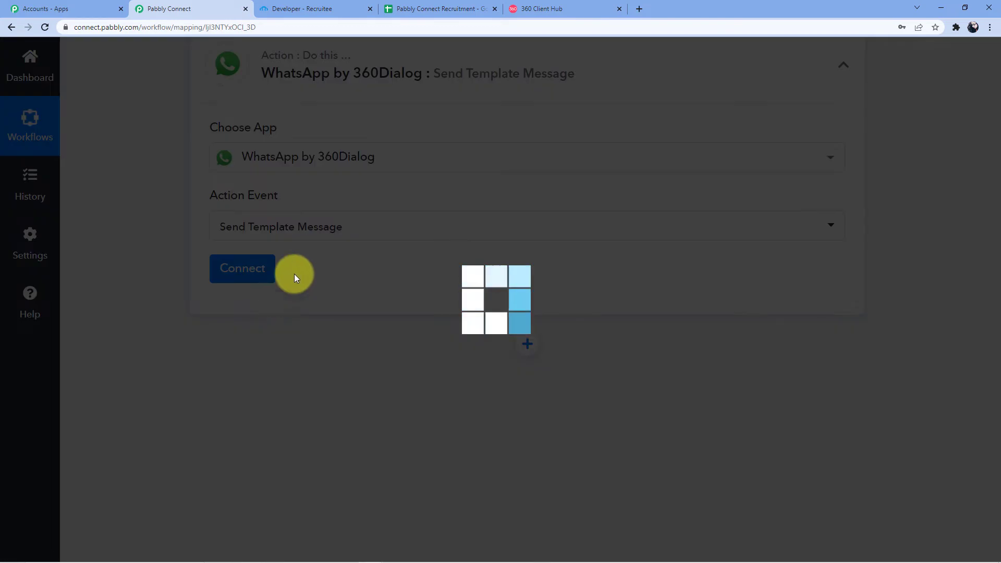
click(244, 270)
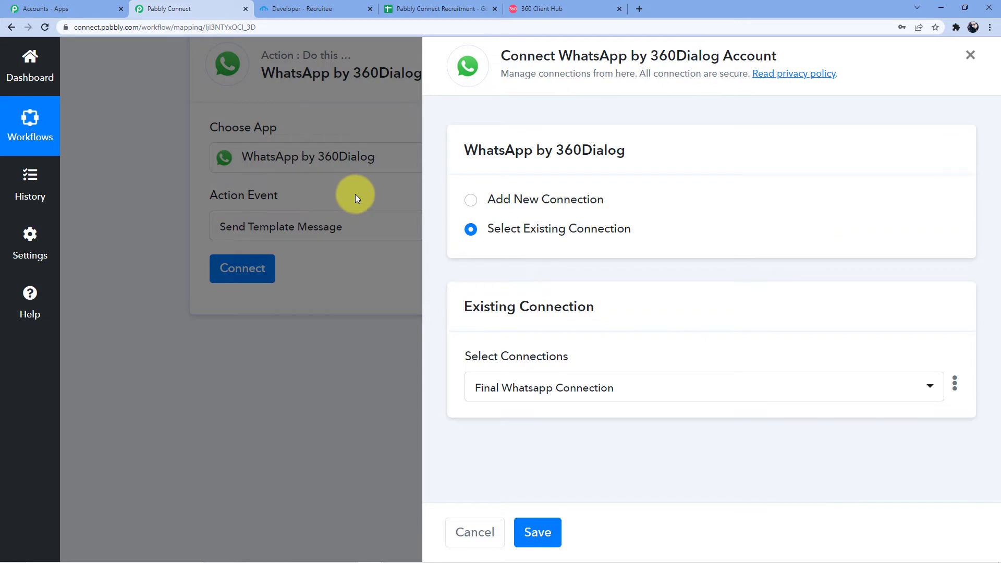
click(536, 205)
scroll(559, 189, down, 3)
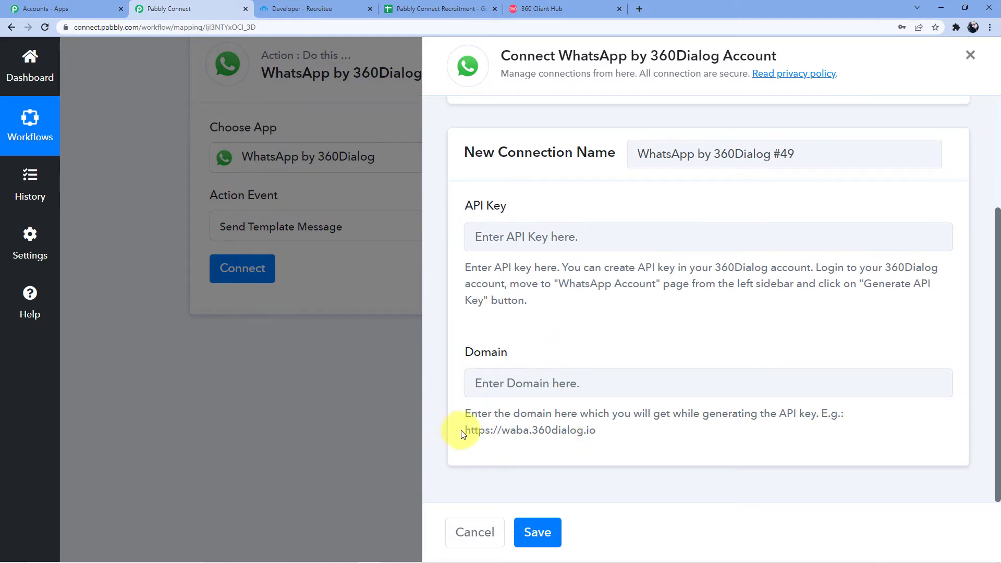
drag(462, 435, 597, 430)
right_click(583, 433)
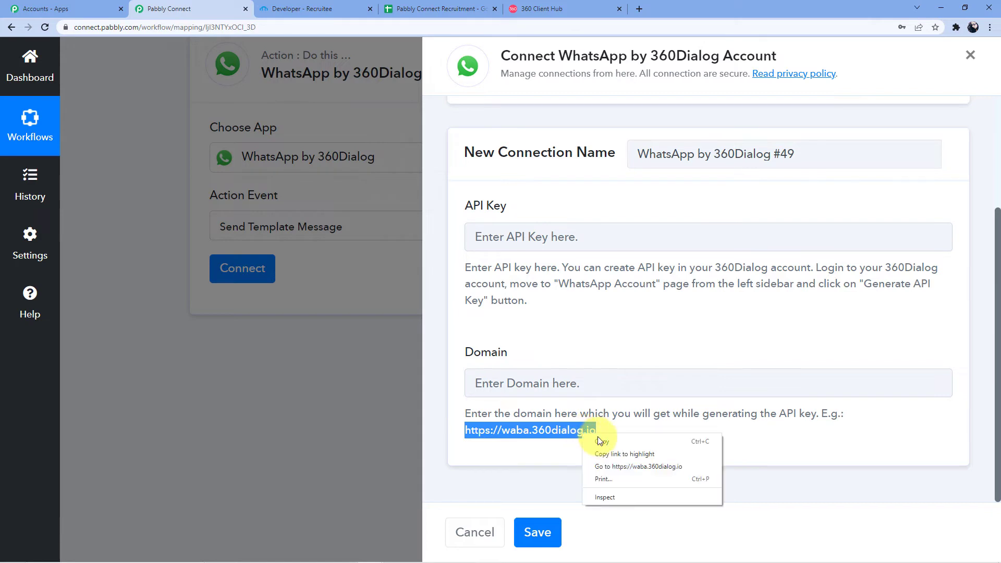
click(599, 441)
click(562, 390)
key(ctrl+v)
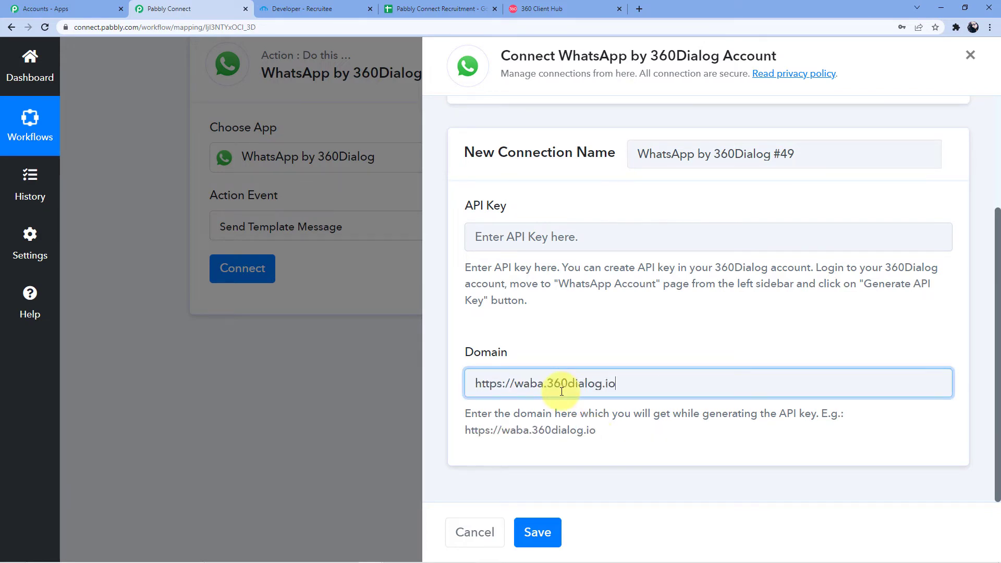
Step: Switch to the 360 Client Hub and look on the WhatsApp Accounts page for where the API key is generated
click(544, 234)
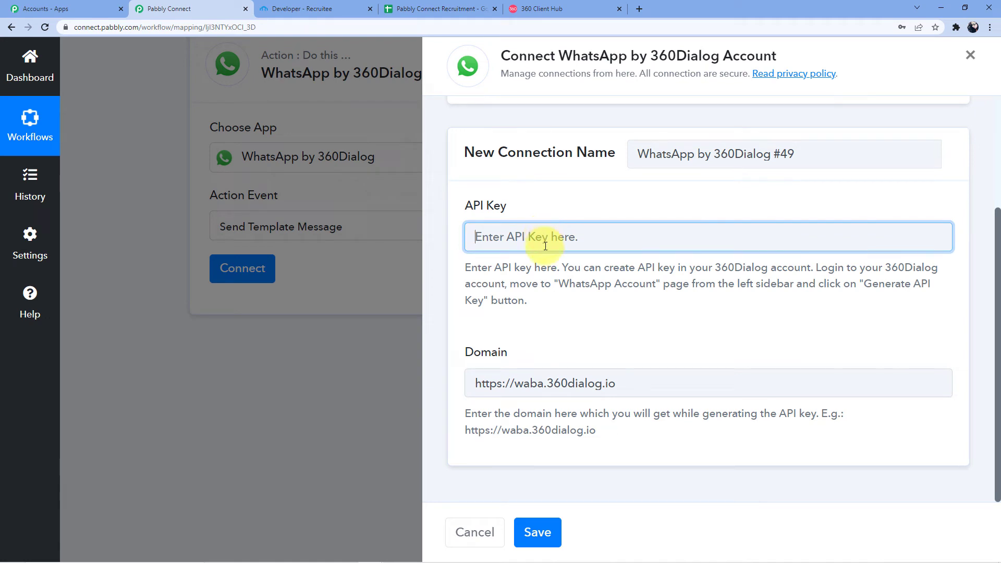
click(545, 11)
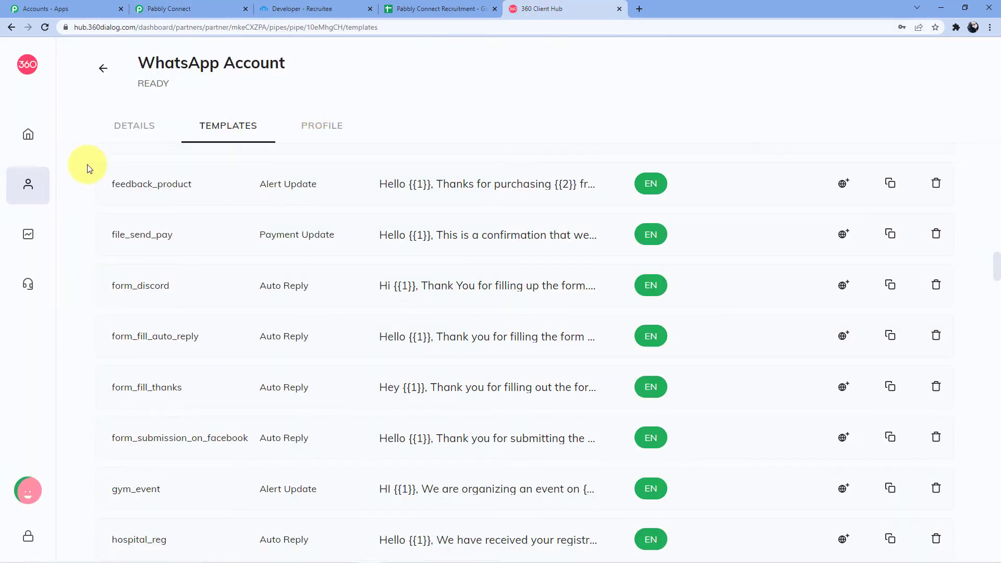
mouse_move(23, 146)
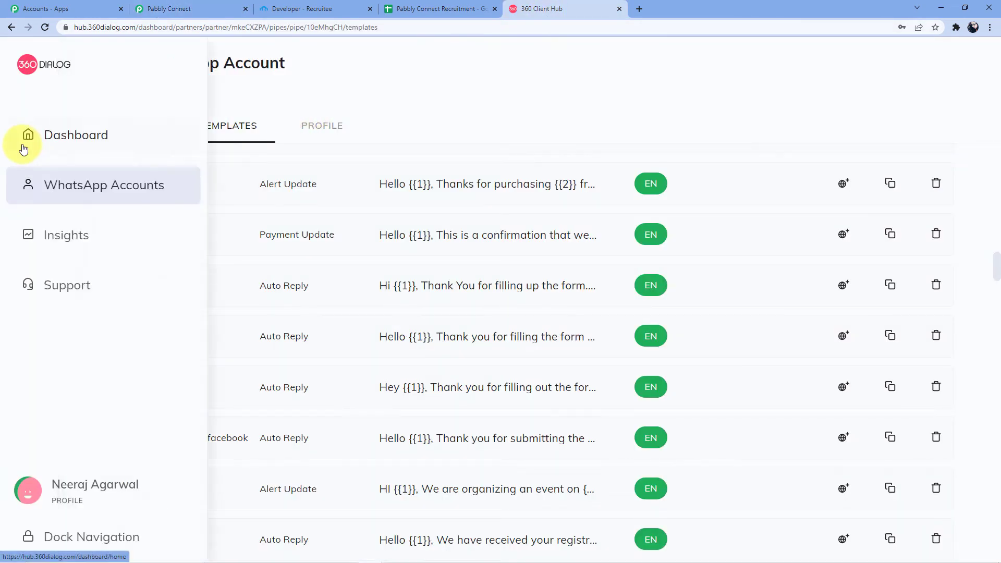
click(63, 144)
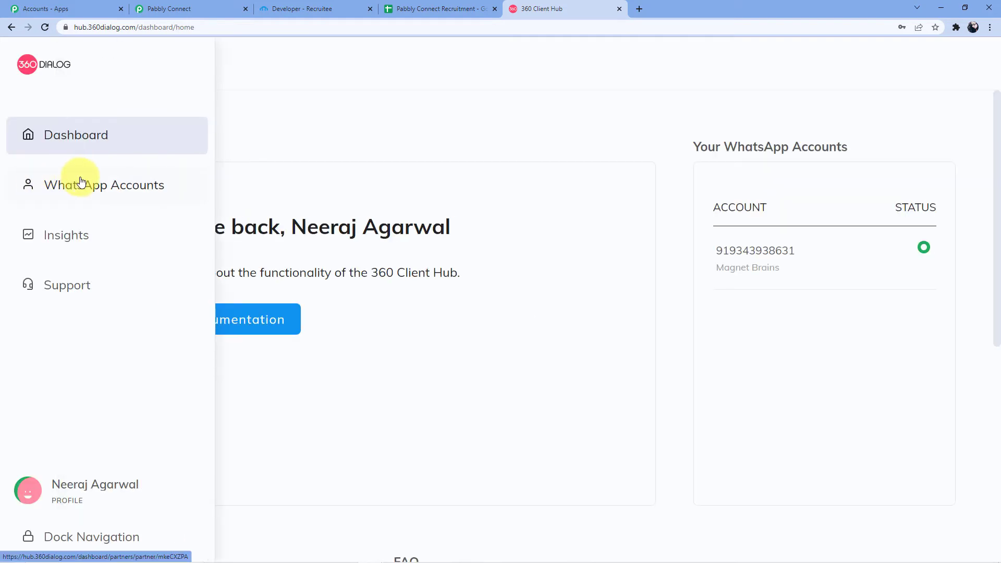
click(77, 180)
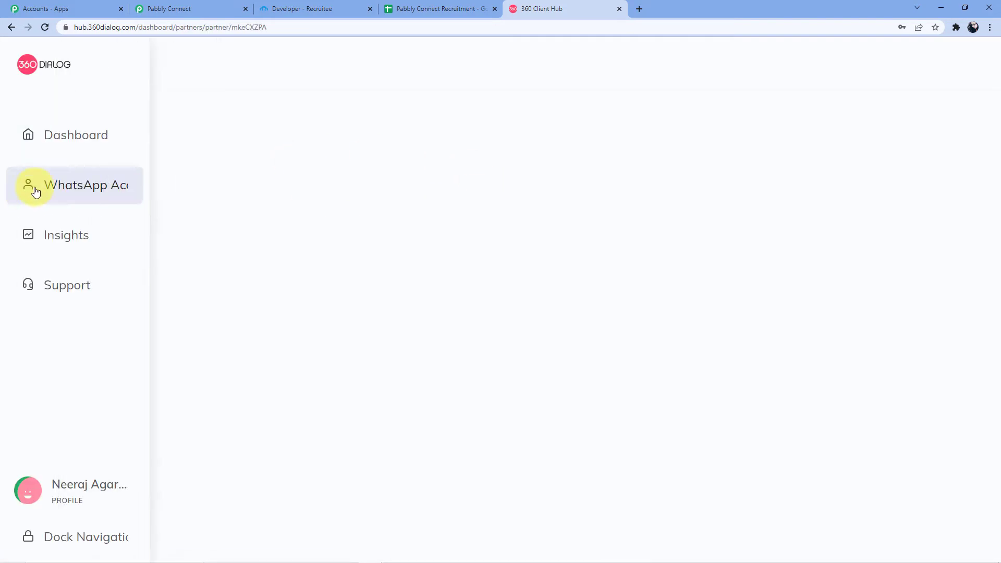
mouse_move(68, 192)
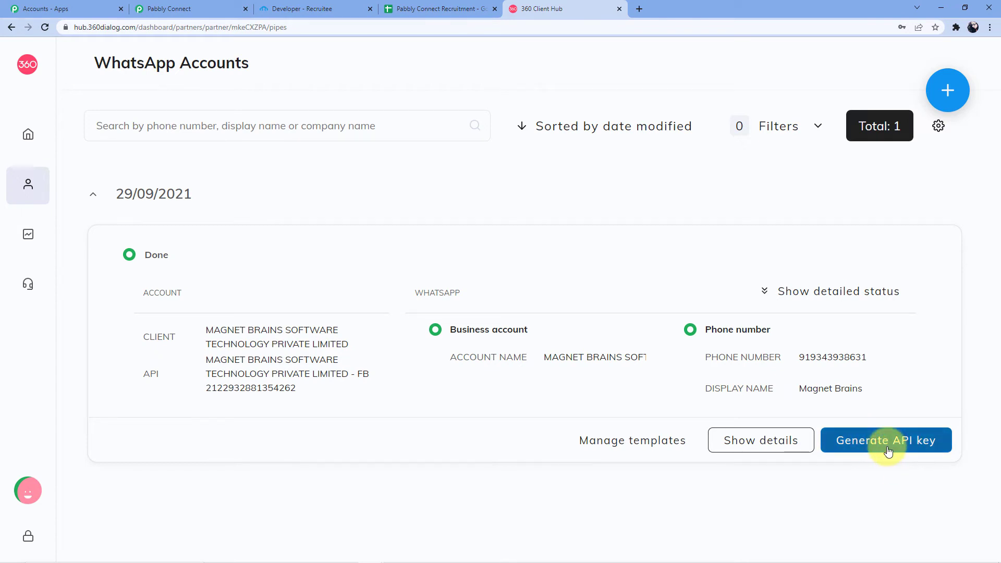
Step: Return to Pabbly Connect and choose the existing connection Final Whatsapp Connection for the WhatsApp action
click(229, 8)
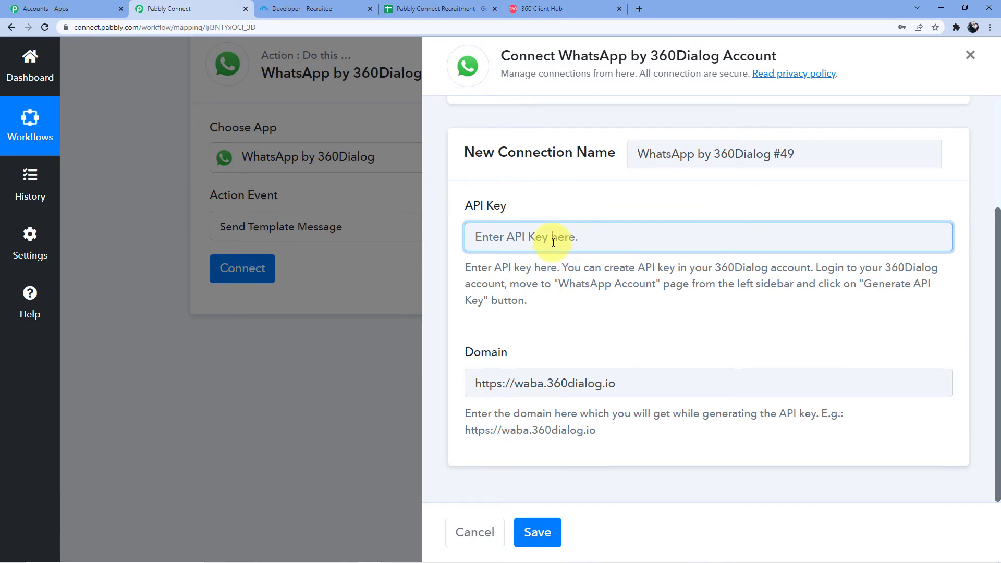
scroll(553, 241, up, 3)
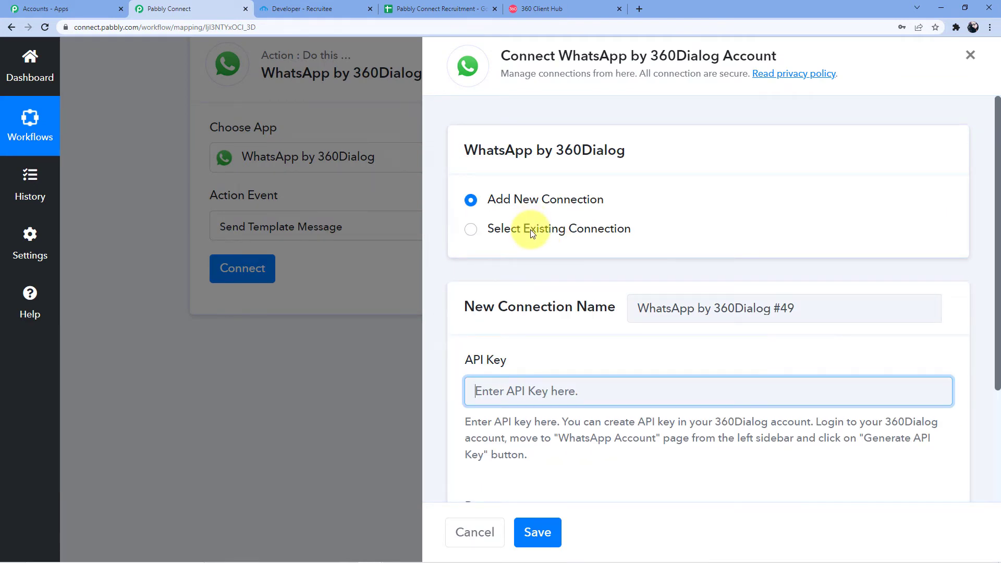
click(531, 230)
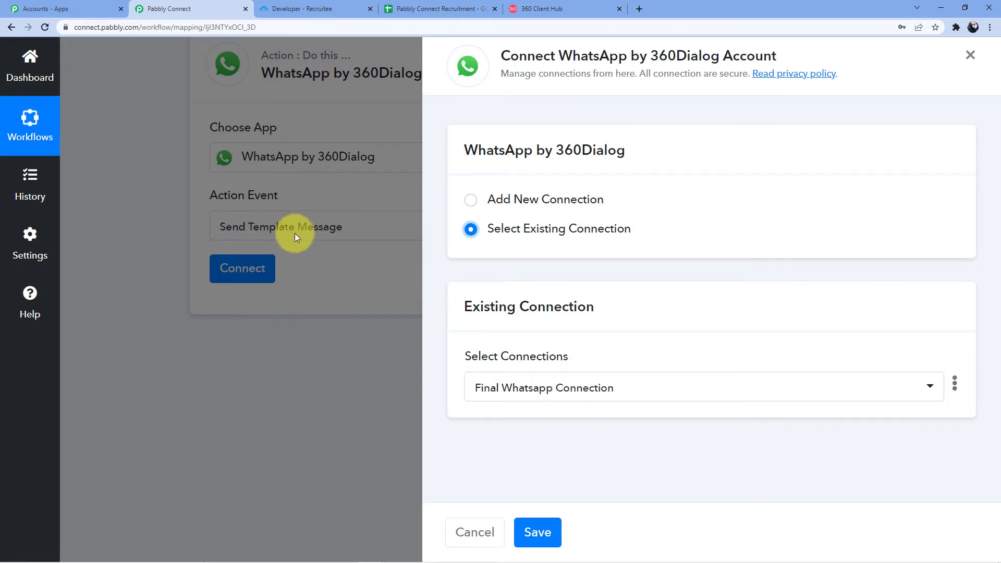
Step: Switch to the 360 Client Hub, open the WhatsApp account's message templates and browse through the list
click(542, 9)
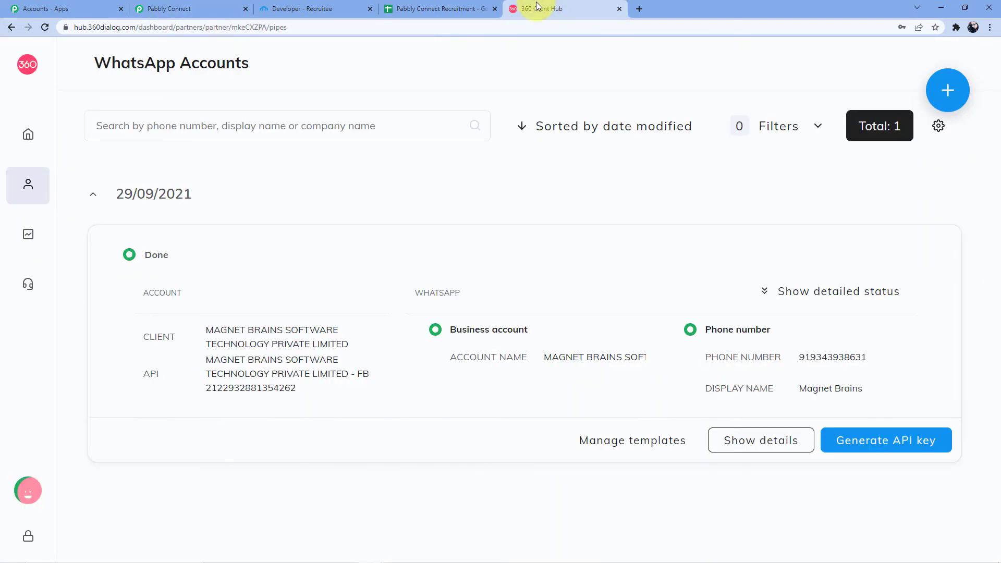
click(13, 172)
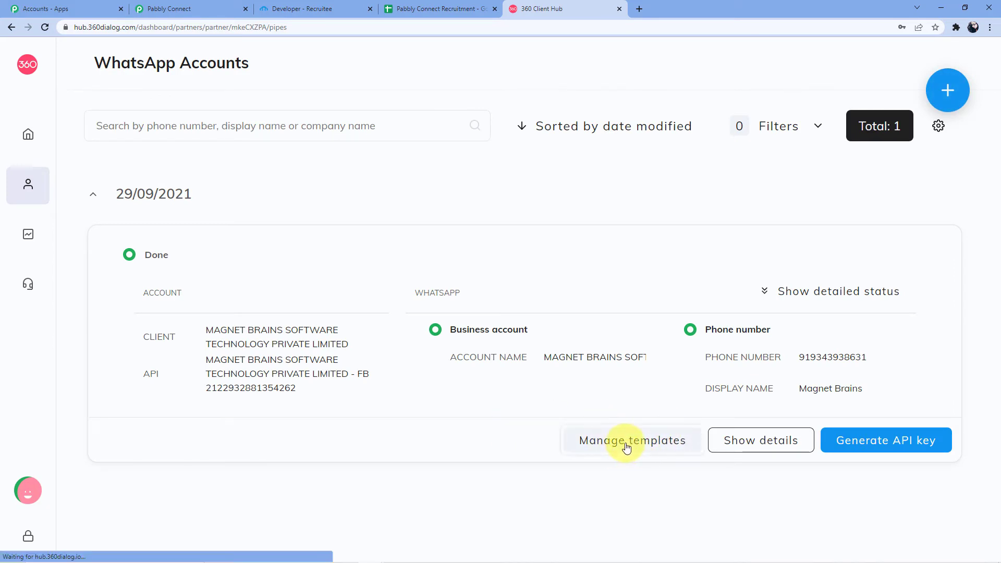
click(626, 446)
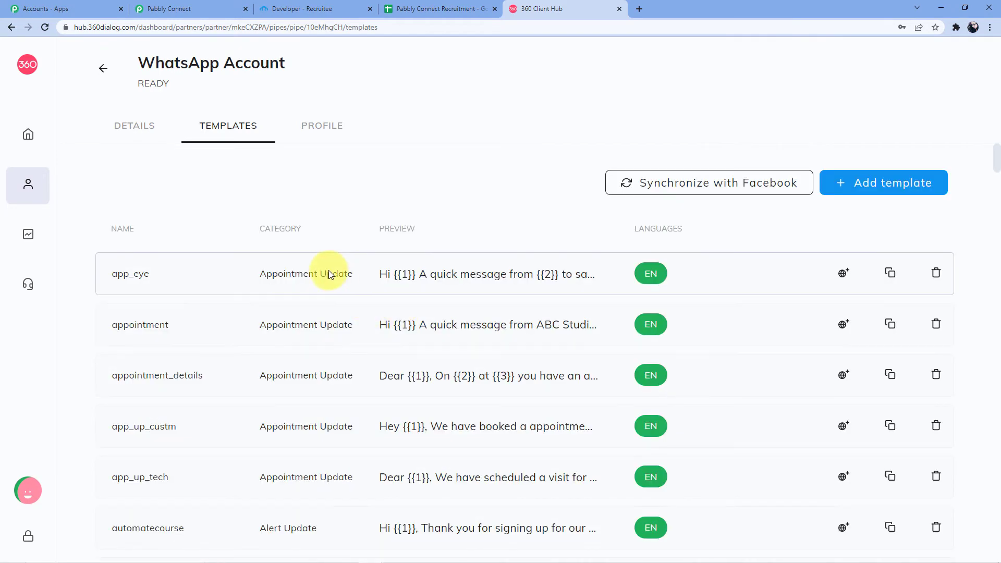
scroll(335, 350, down, 10)
scroll(343, 356, down, 8)
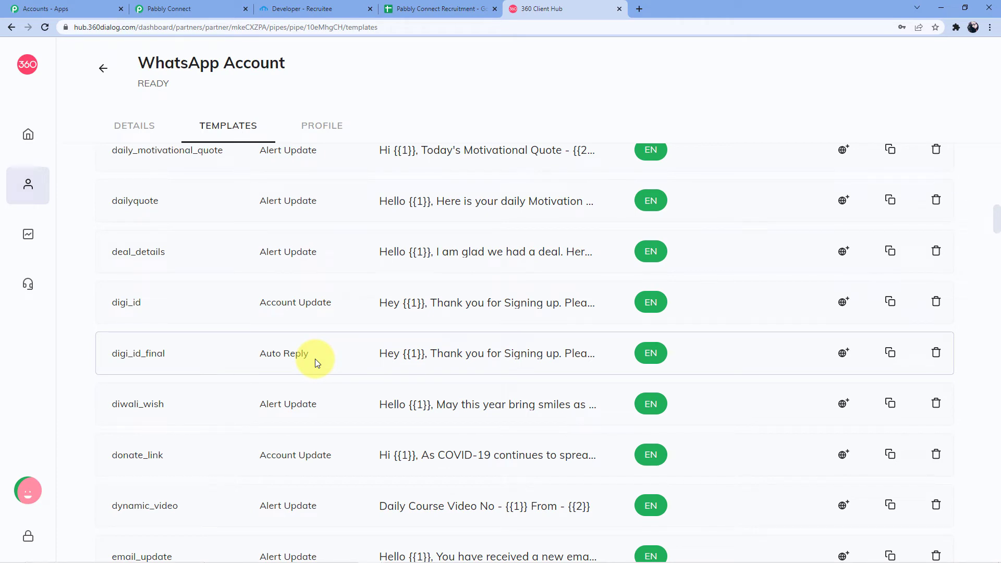
scroll(315, 359, up, 2)
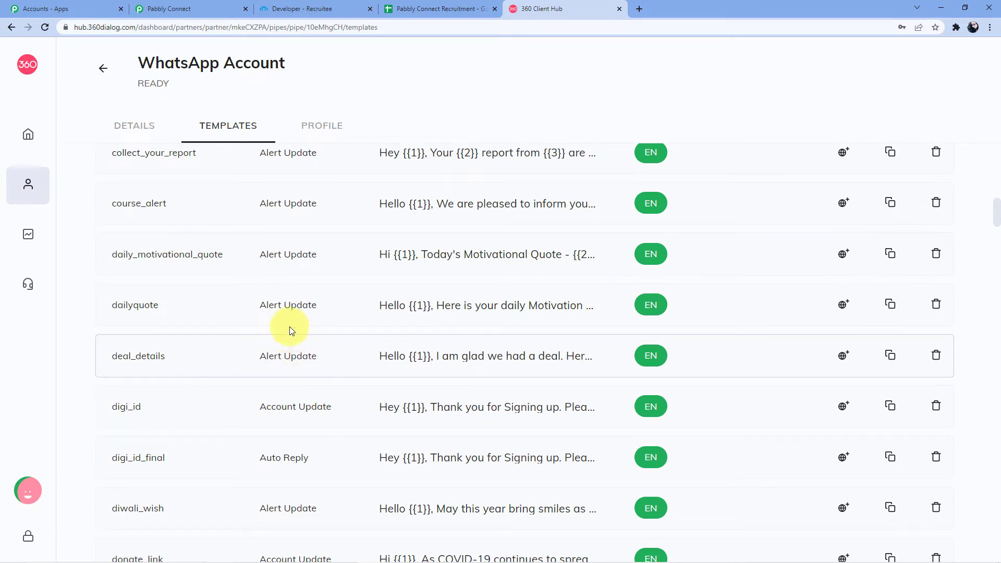
scroll(439, 298, up, 4)
scroll(439, 298, up, 10)
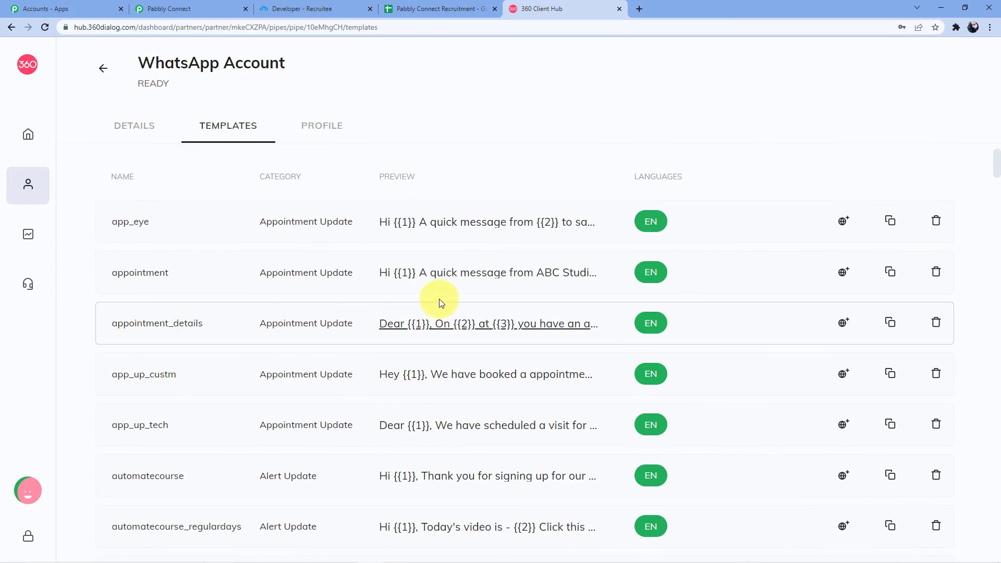
Step: Open the preview of the app_eye template, look over its four body fields and message text, and close it
click(464, 227)
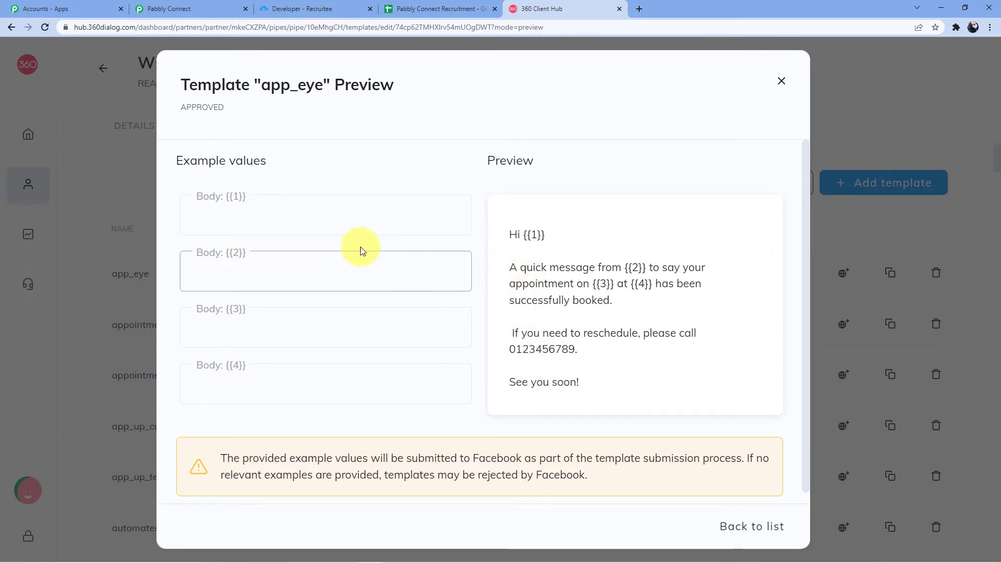
click(268, 229)
click(265, 276)
click(257, 320)
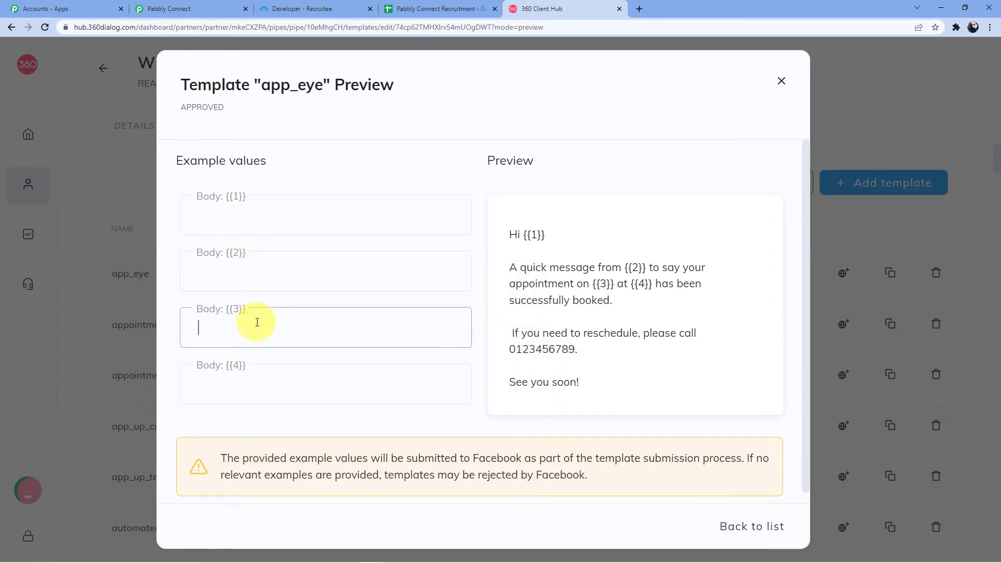
click(266, 386)
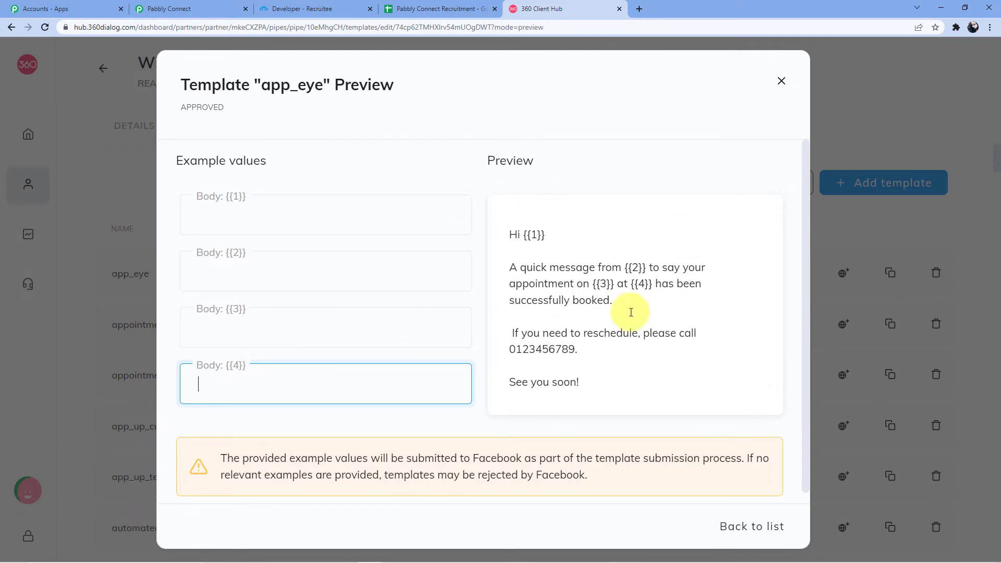
click(780, 82)
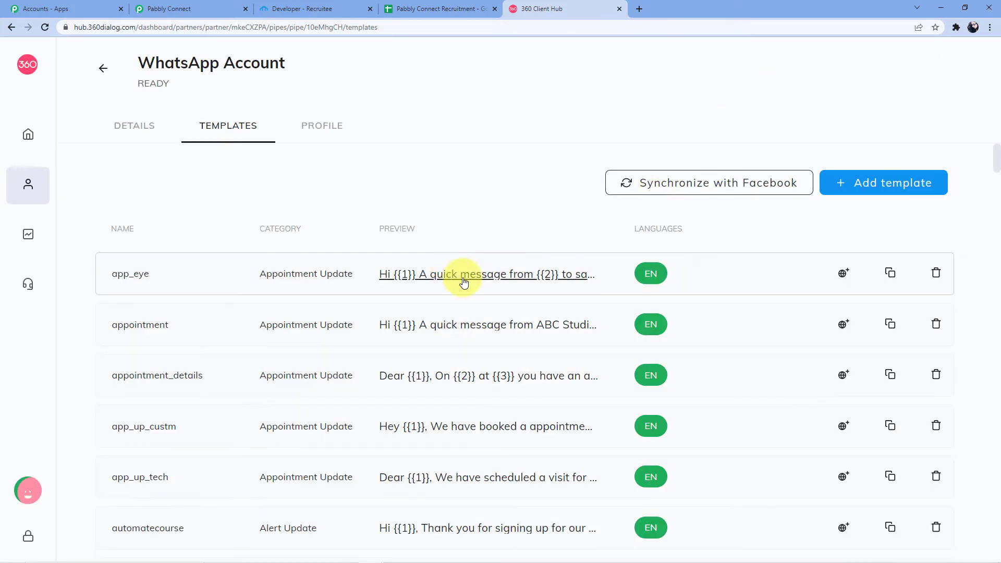
click(460, 276)
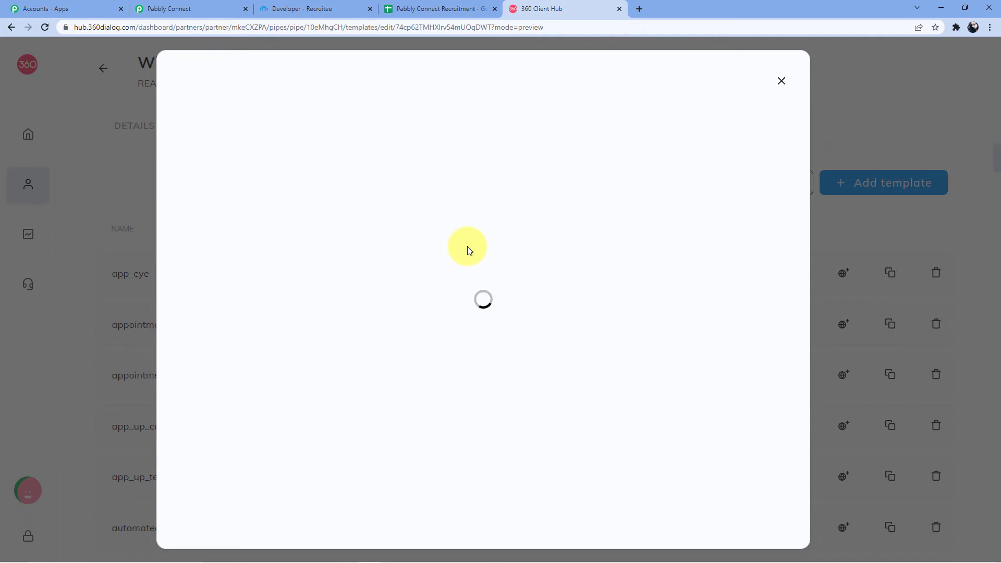
click(780, 81)
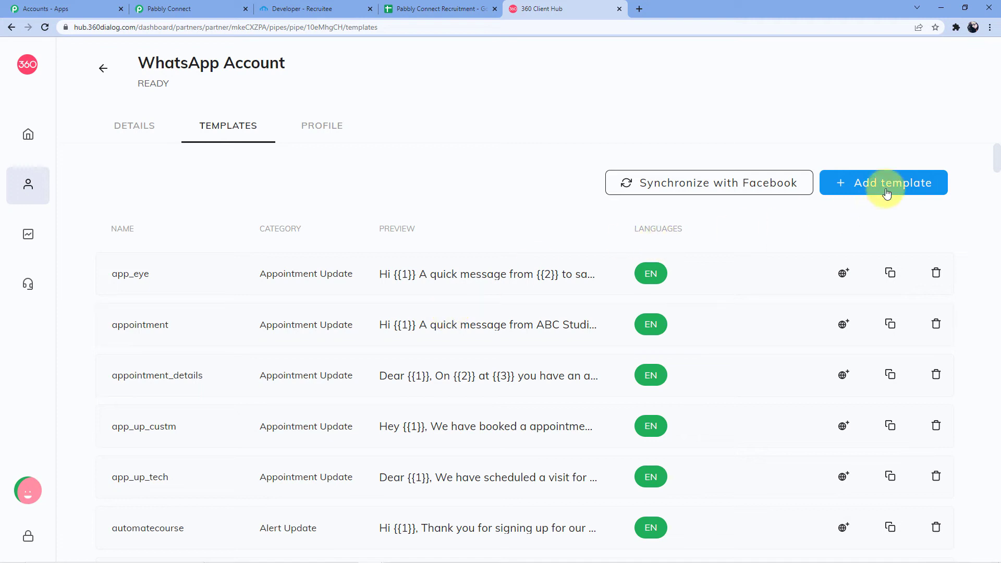
Step: Open the form for adding a template, look over its name, category, language and template type fields, and close it without saving
click(864, 190)
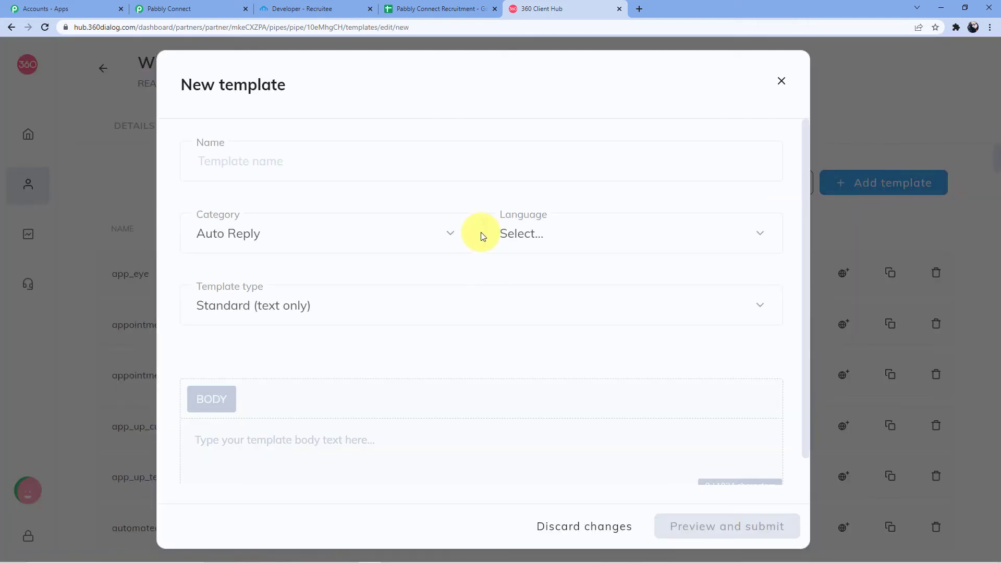
click(236, 161)
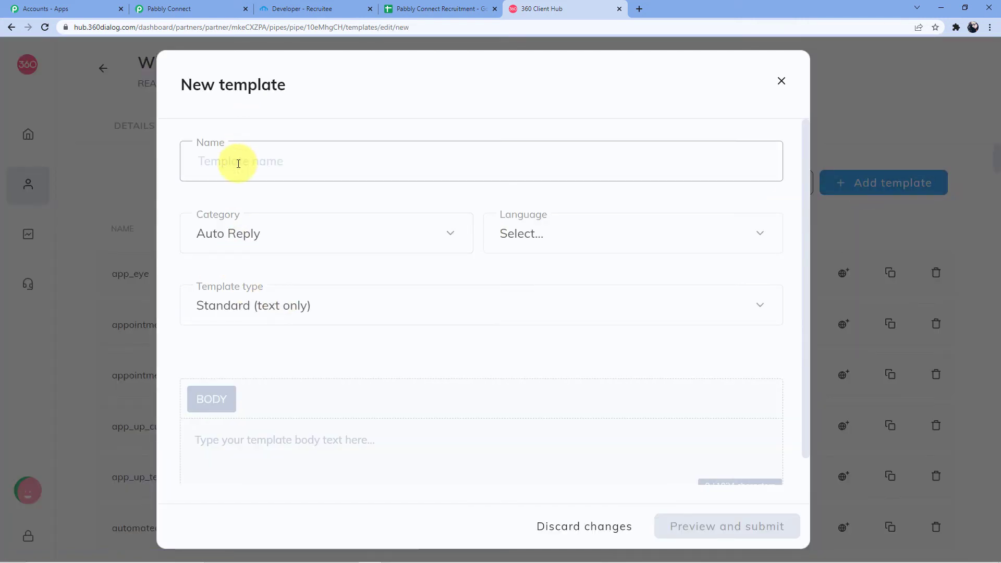
click(325, 232)
click(352, 229)
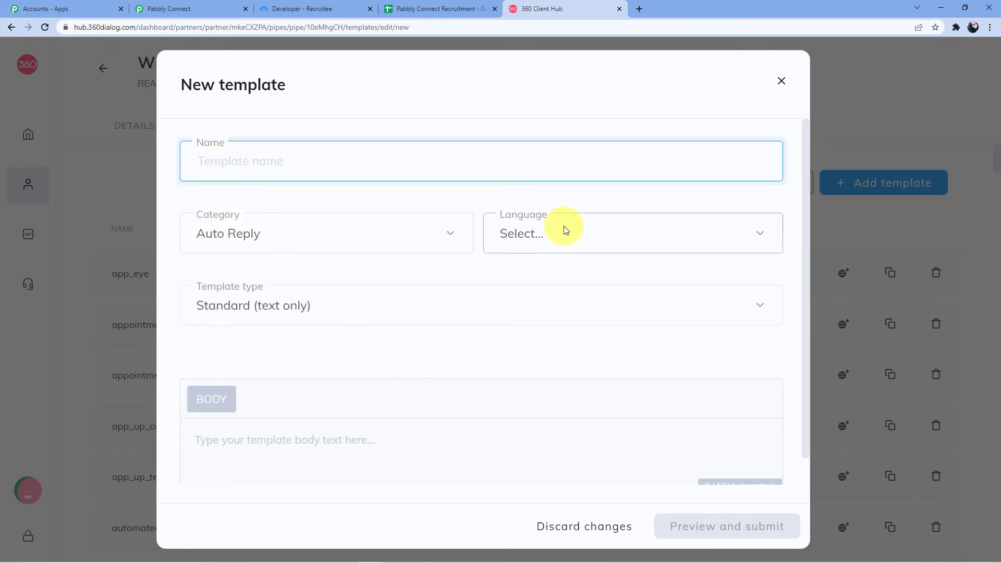
click(307, 309)
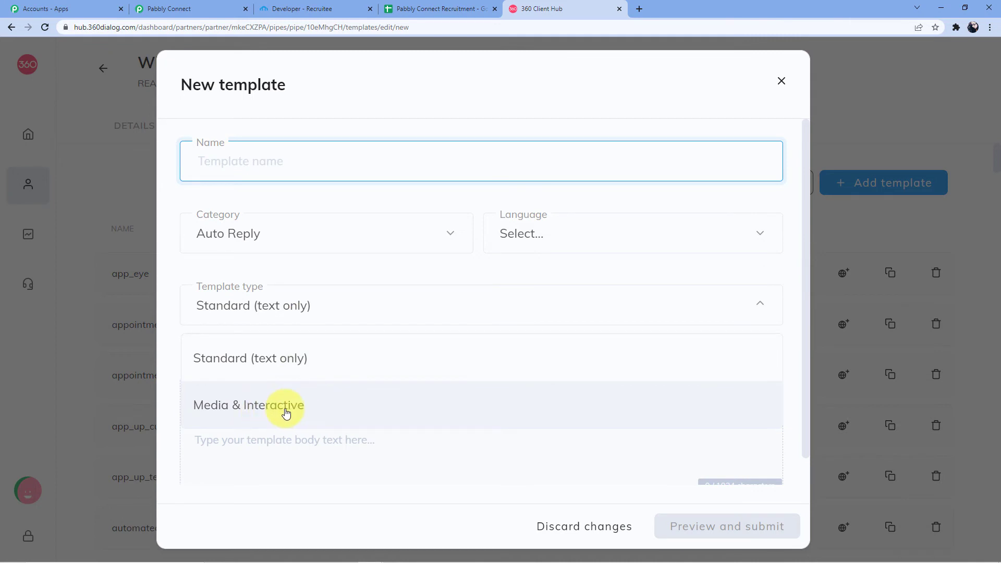
click(303, 310)
scroll(320, 298, down, 1)
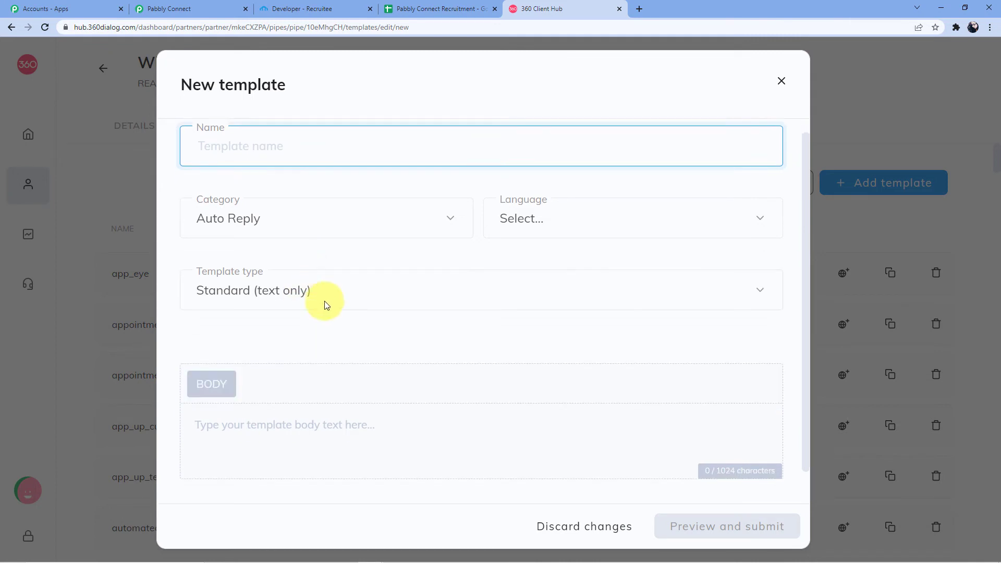
click(782, 83)
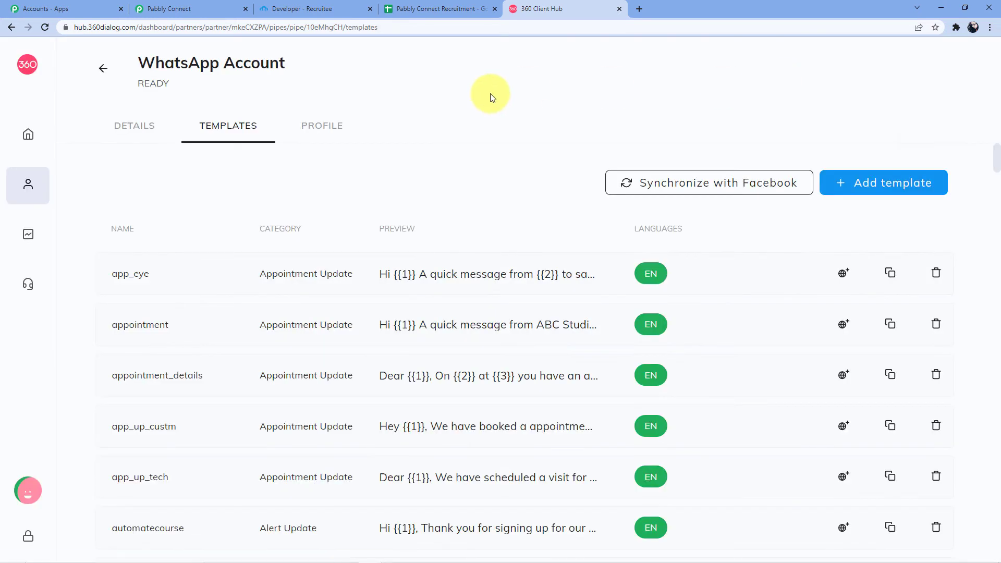
Step: Return to Pabbly Connect, save the existing WhatsApp connection and look over the fields of the Send Template Message action
click(193, 6)
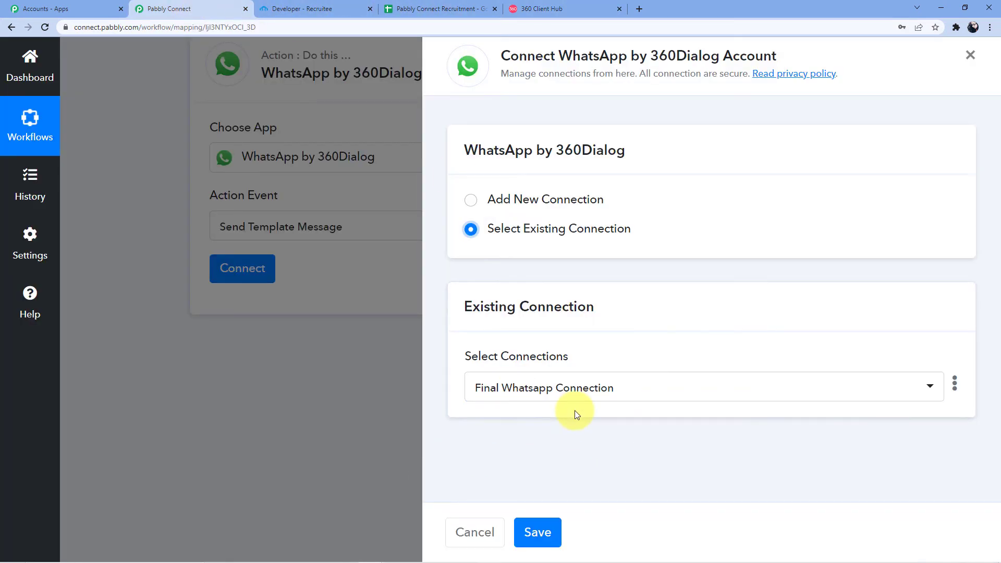
click(537, 532)
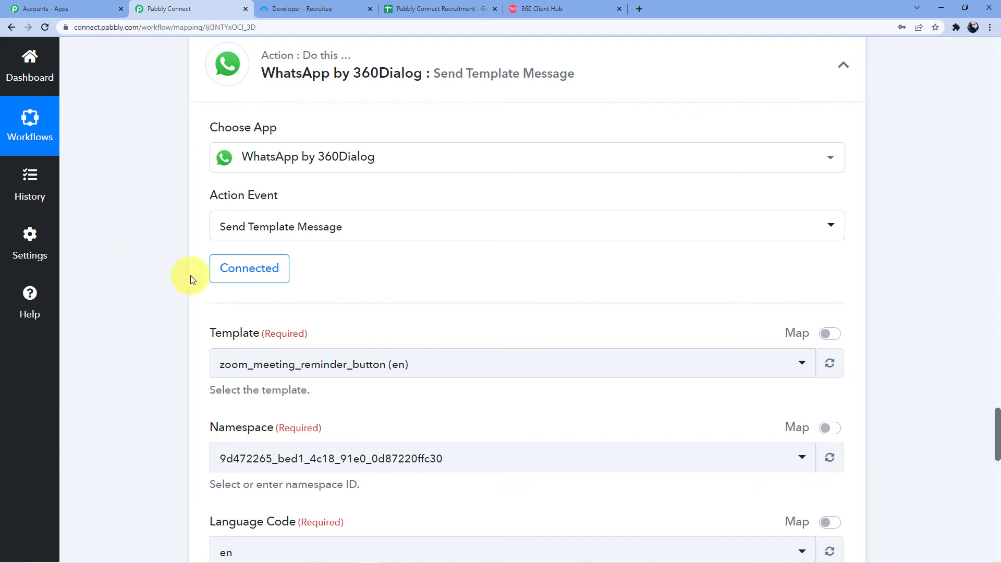
scroll(288, 248, down, 2)
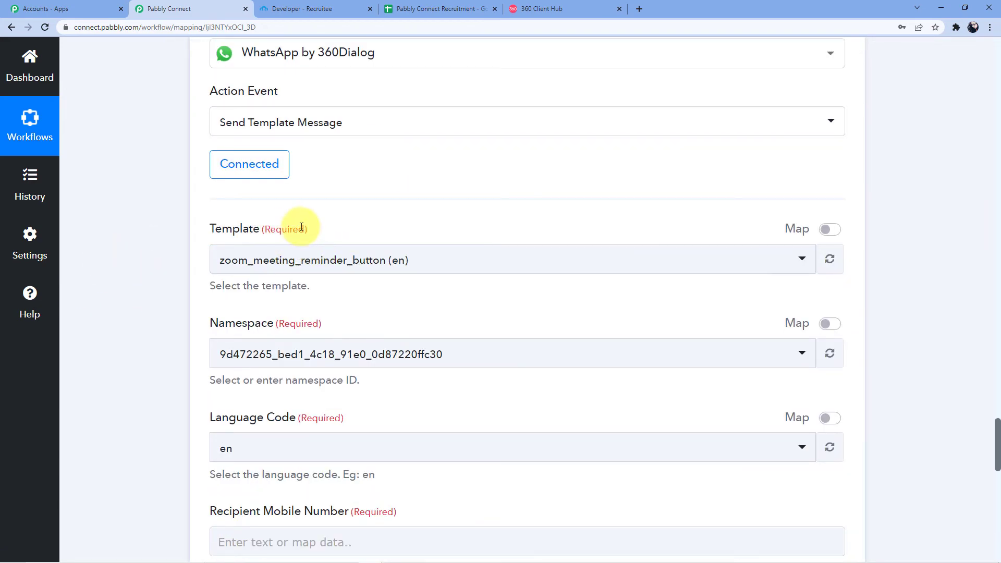
scroll(310, 218, down, 9)
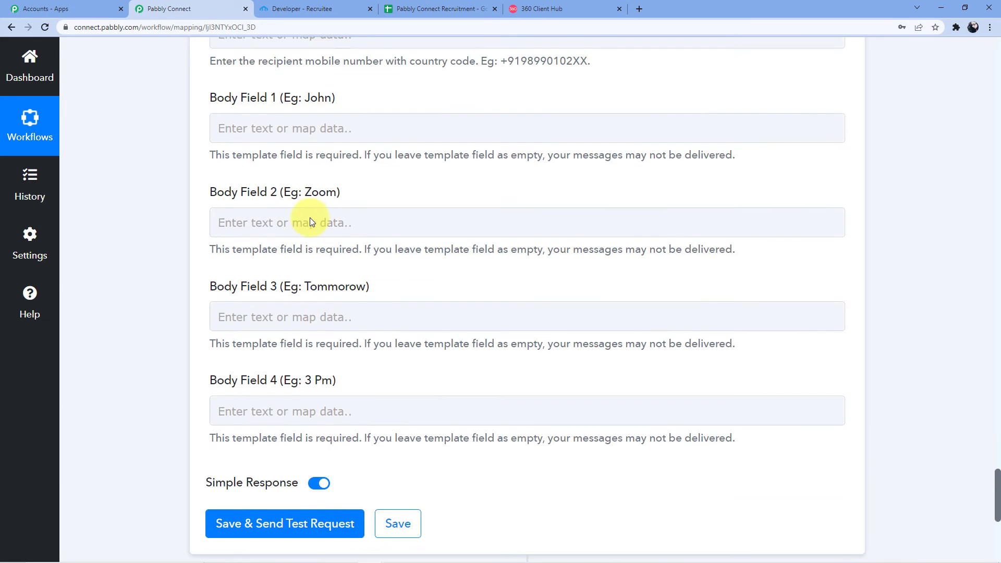
scroll(309, 218, up, 4)
scroll(310, 217, up, 5)
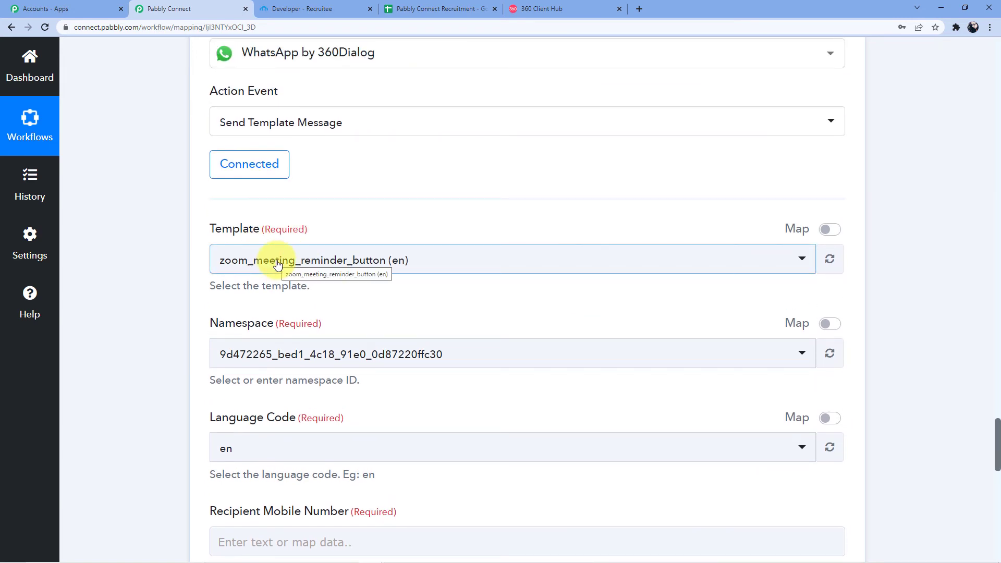
Step: Search the template choices for job and select job_open (en) as the message template
click(277, 265)
text(job)
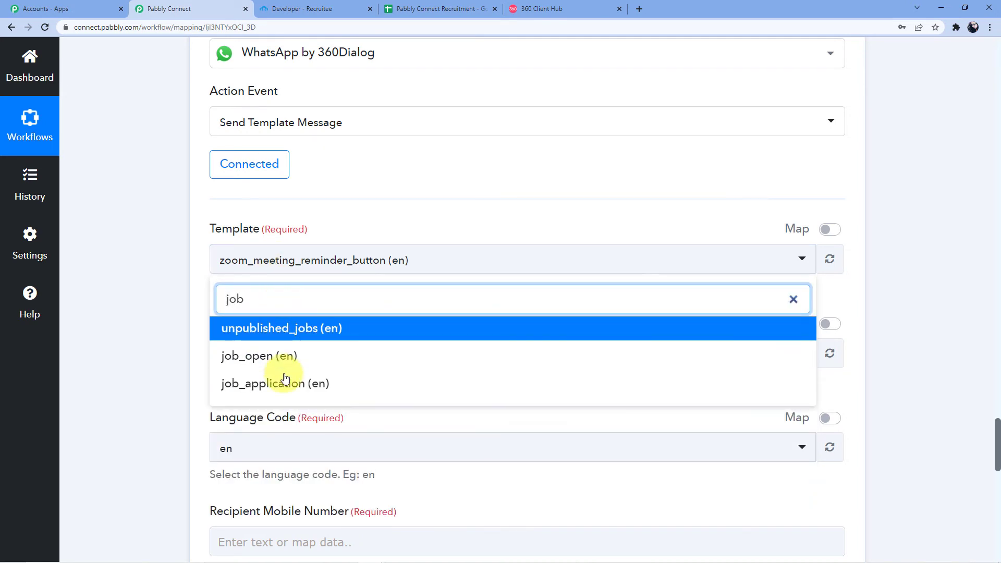
click(289, 357)
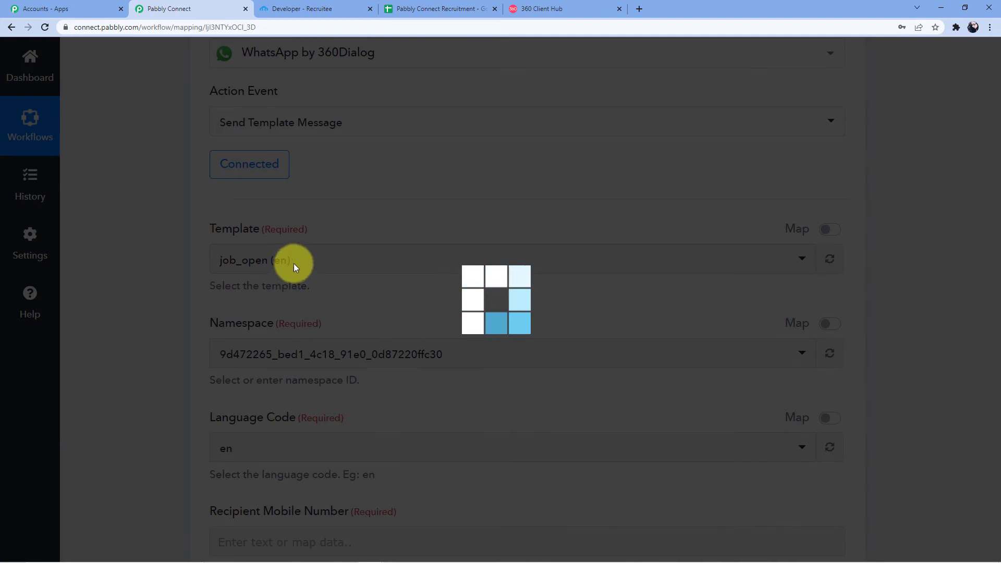
Step: Switch to the 360 Client Hub, find the job_open template in the list, preview its message text and close it
click(553, 8)
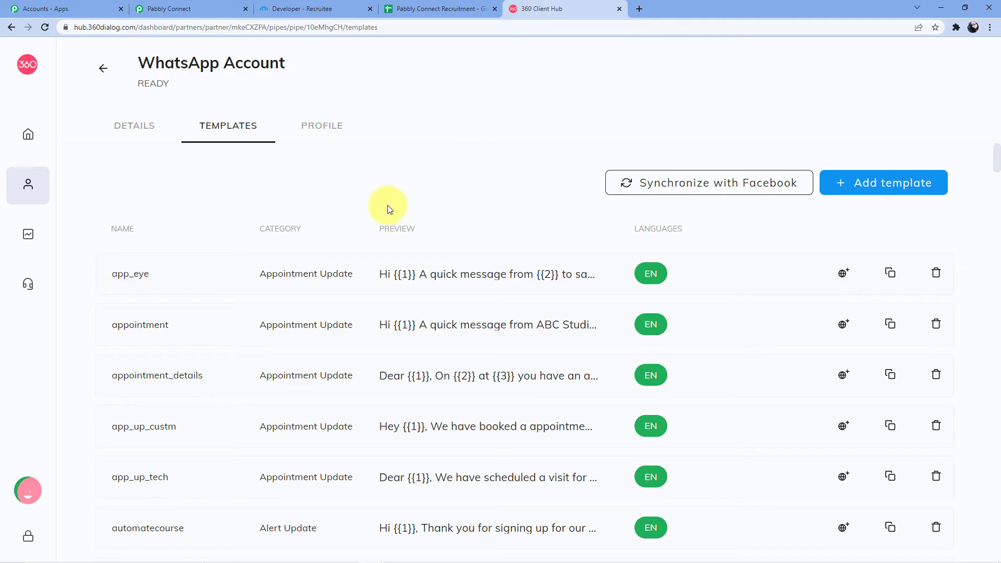
scroll(196, 227, down, 1)
scroll(197, 227, down, 2)
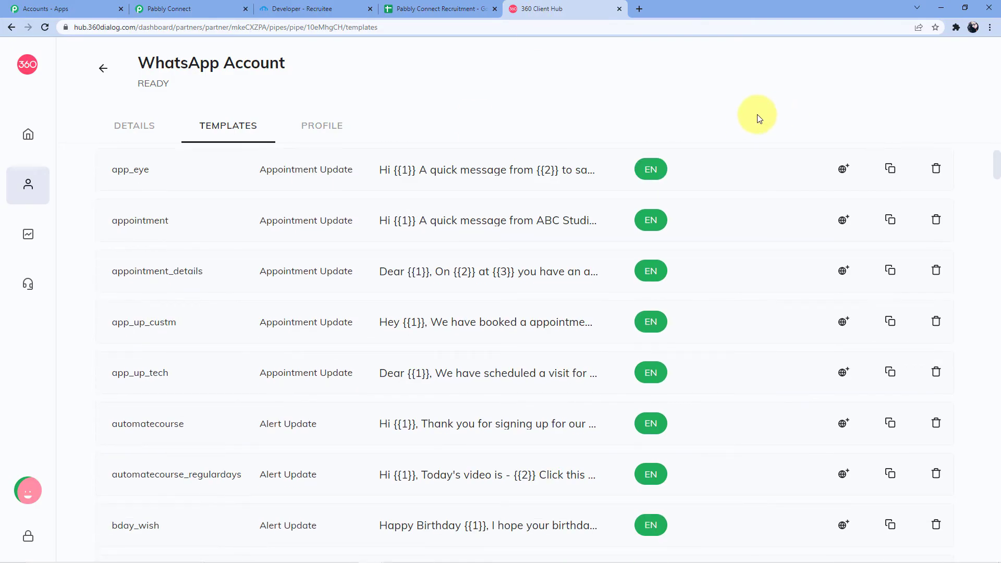
key(ctrl+f)
text(job)
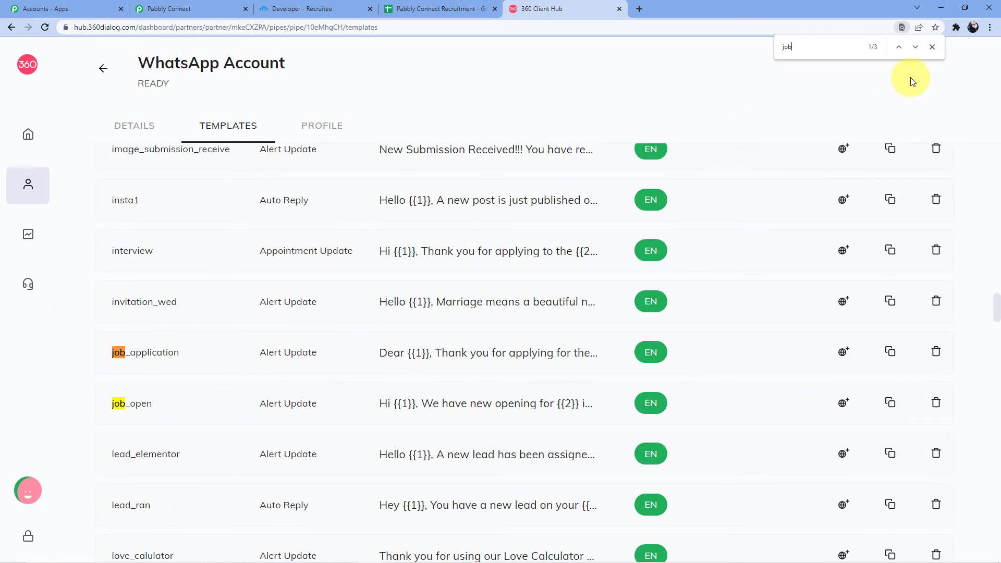
text(_open)
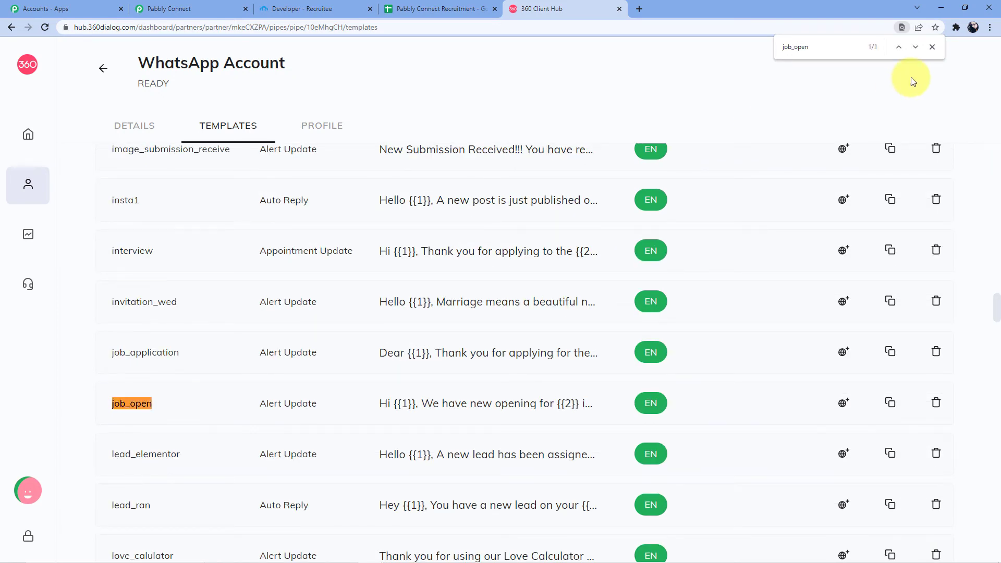
click(417, 401)
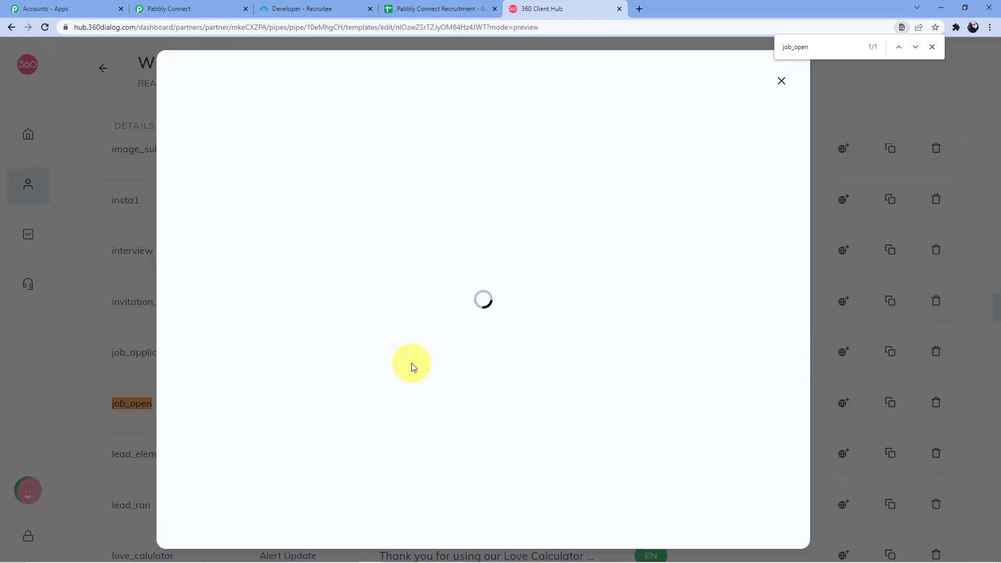
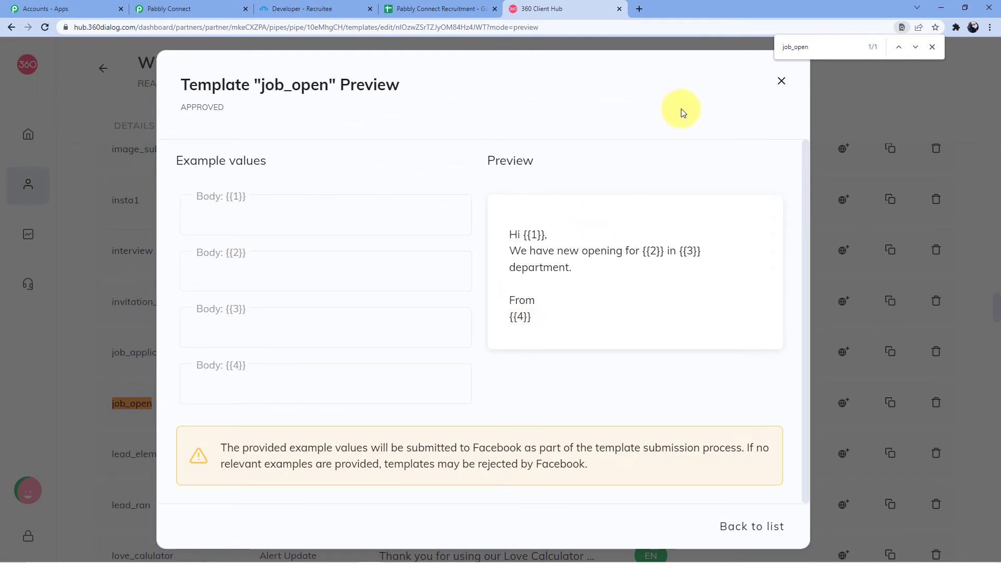
click(781, 82)
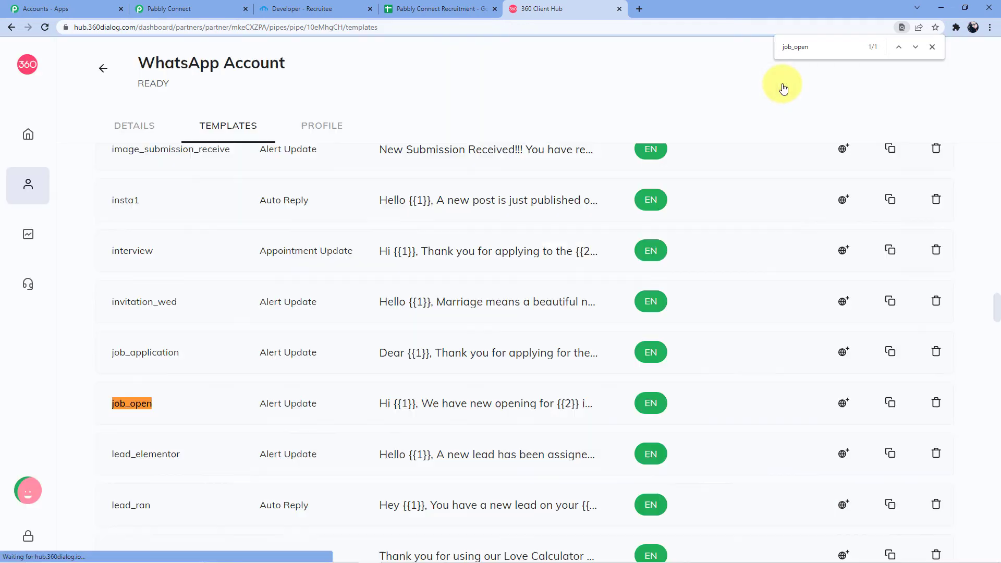
click(931, 47)
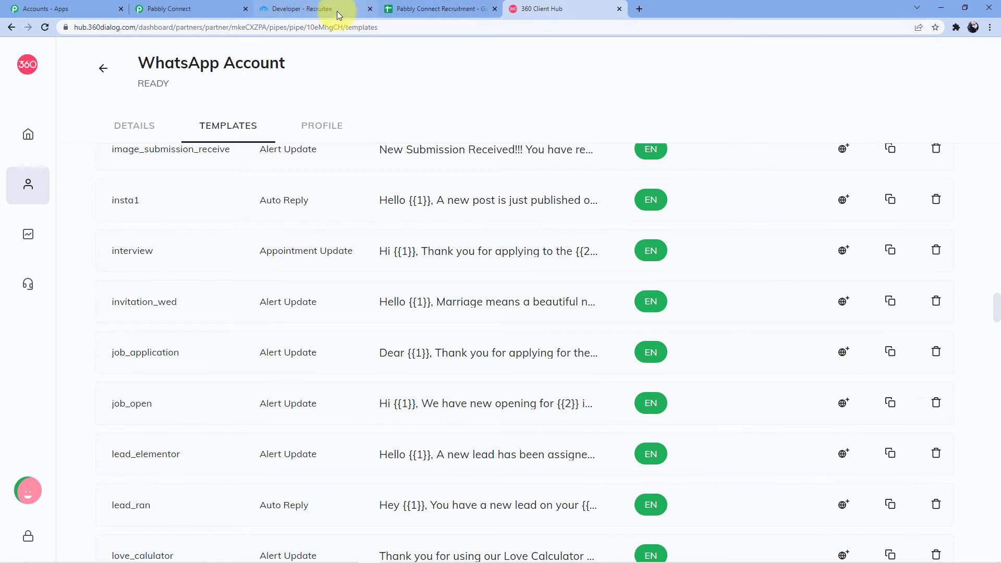
Step: Return to Pabbly Connect and map the Recipient Mobile Number to the Mobile Number from the Iterator by Pabbly step
click(403, 7)
click(212, 5)
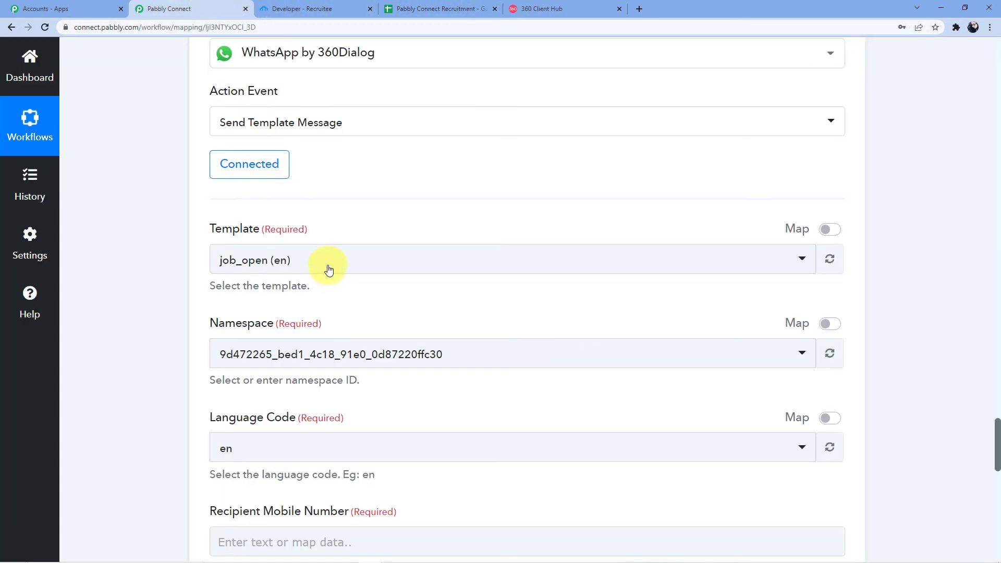
scroll(313, 249, down, 2)
scroll(372, 234, down, 2)
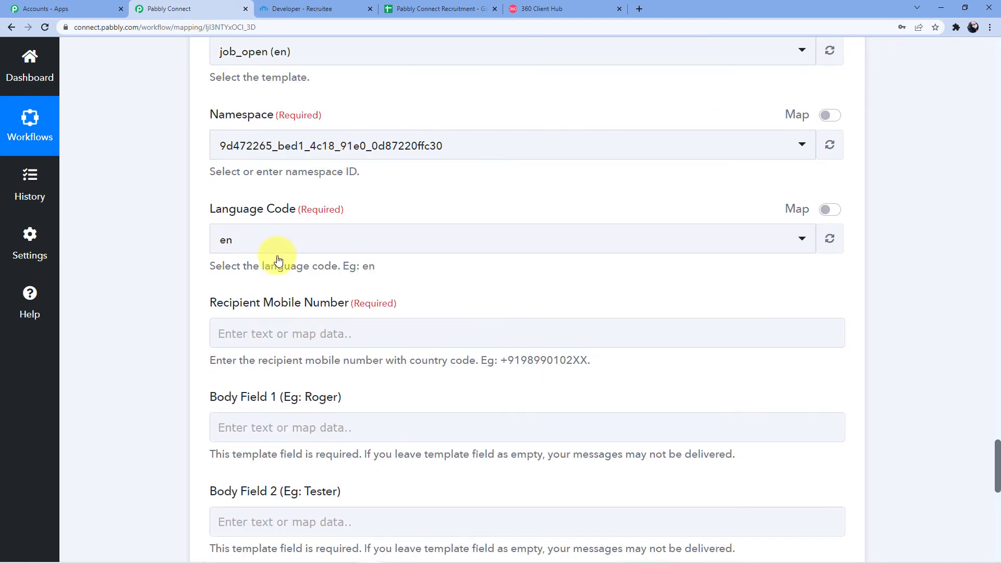
scroll(297, 244, down, 2)
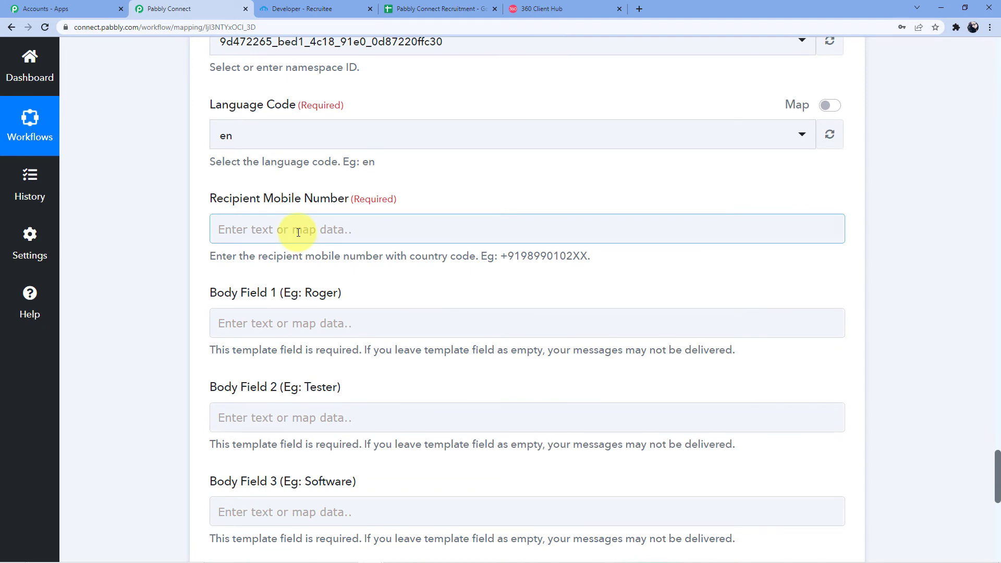
click(298, 232)
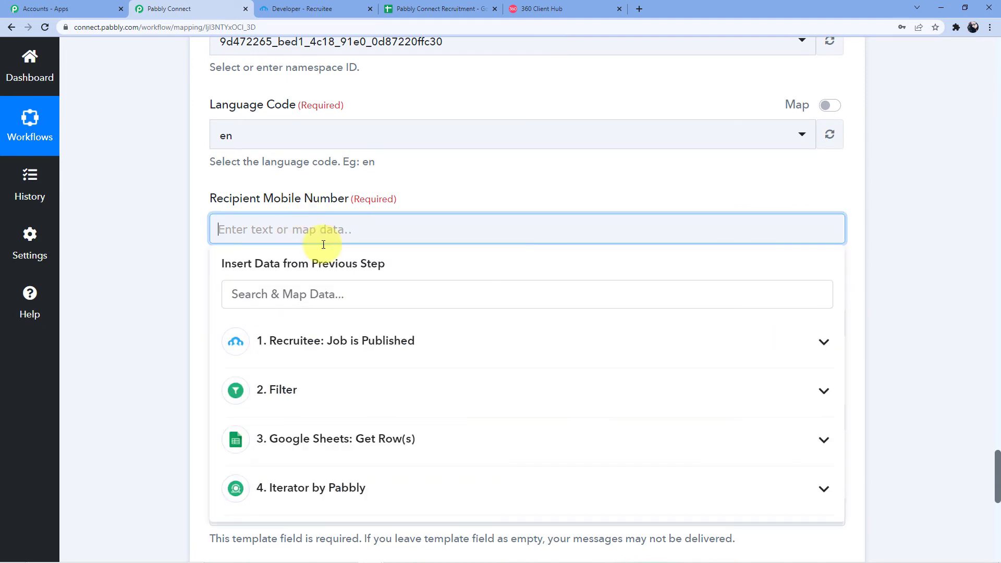
scroll(313, 338, down, 2)
scroll(339, 343, down, 2)
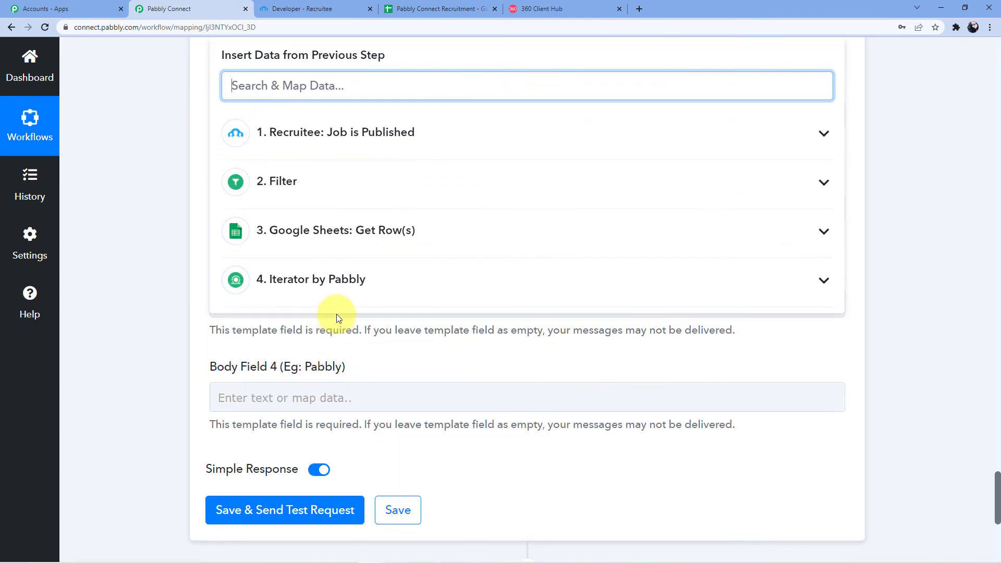
click(336, 286)
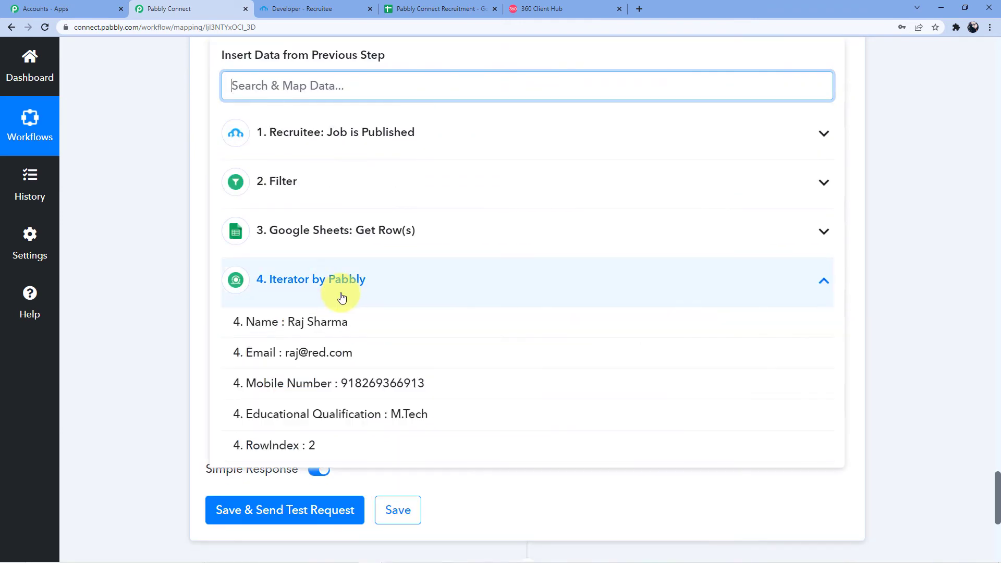
click(369, 388)
click(174, 322)
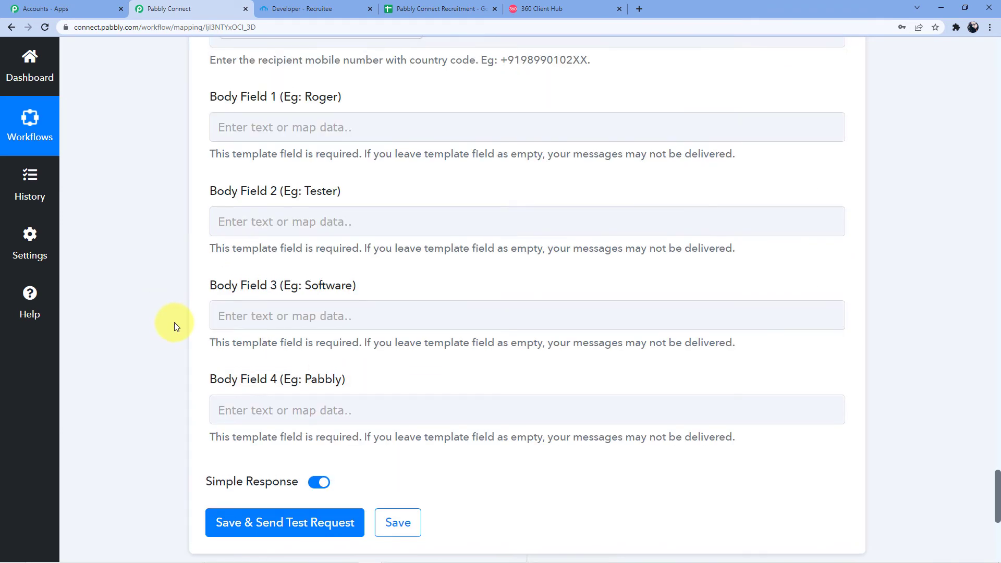
scroll(174, 323, up, 2)
scroll(174, 322, up, 1)
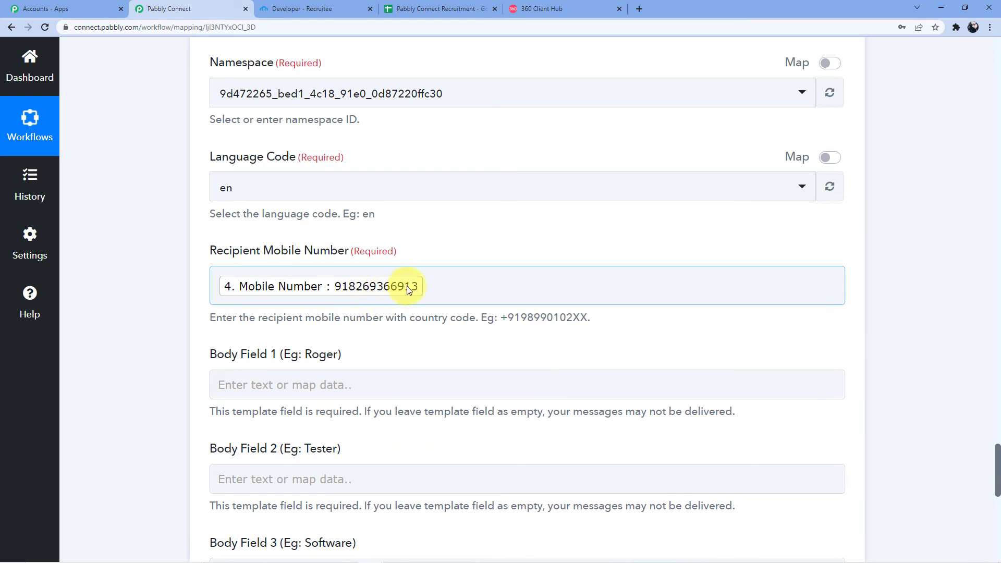
Step: Prefix the mapped value in the Recipient Mobile Number field with a plus sign
click(219, 286)
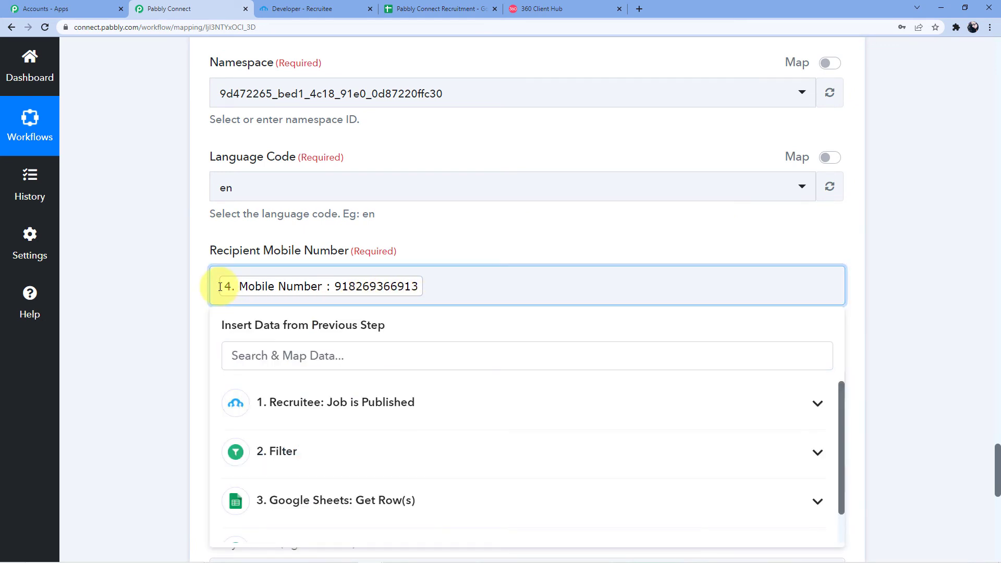
text(+)
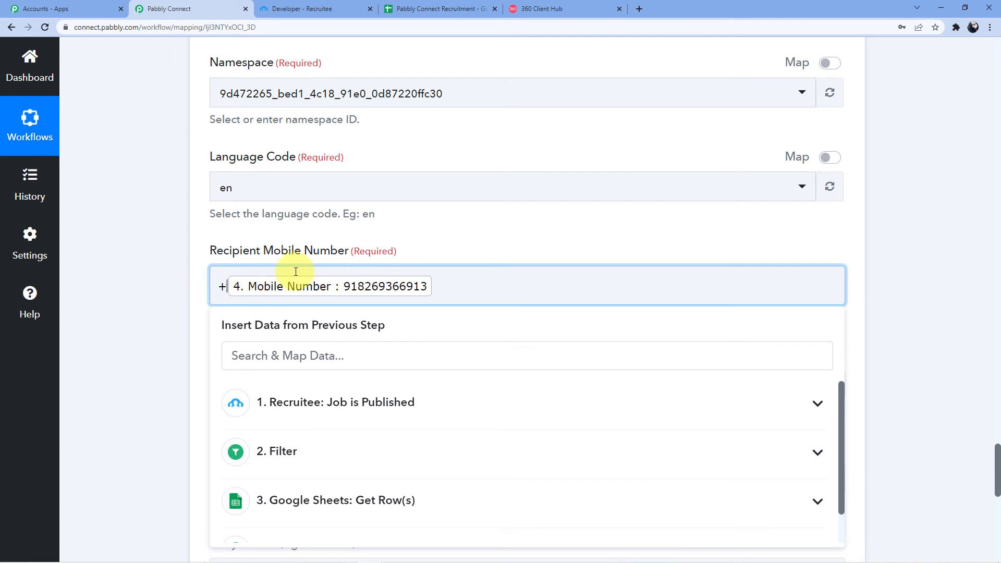
click(425, 229)
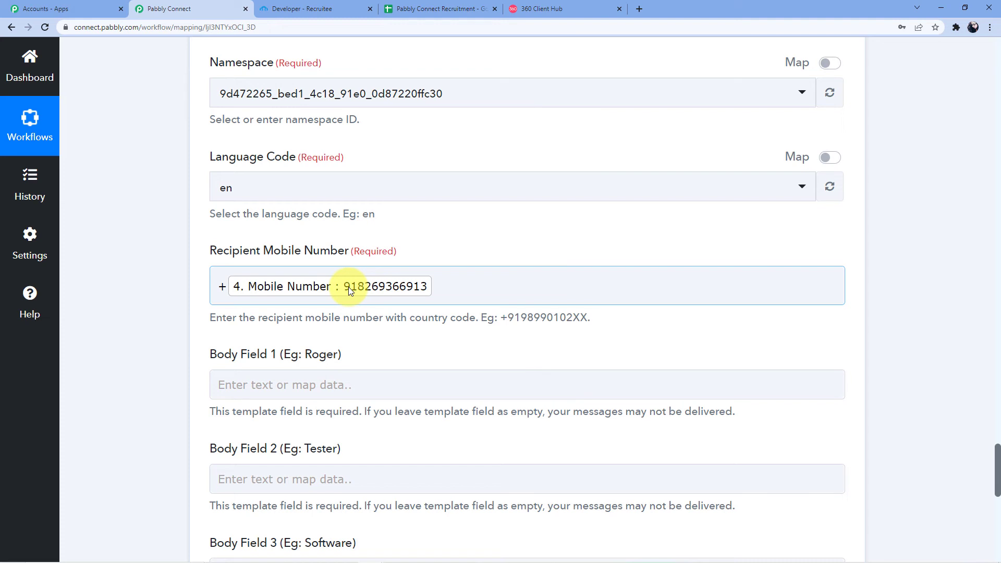
Step: Switch to the 360 Client Hub and open the job_open template preview to check where placeholder {{1}} appears
scroll(429, 205, down, 2)
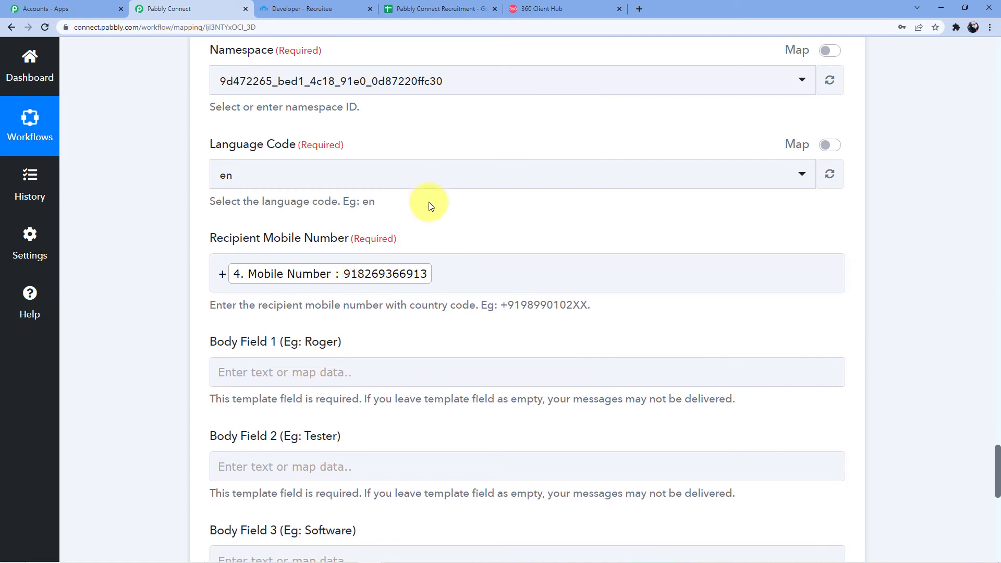
click(281, 232)
scroll(313, 233, down, 3)
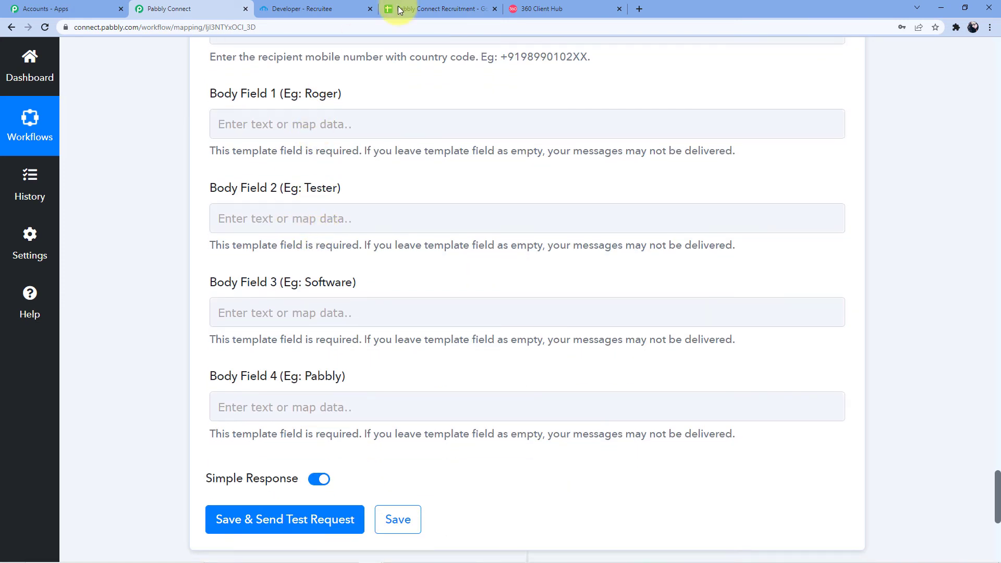
click(355, 124)
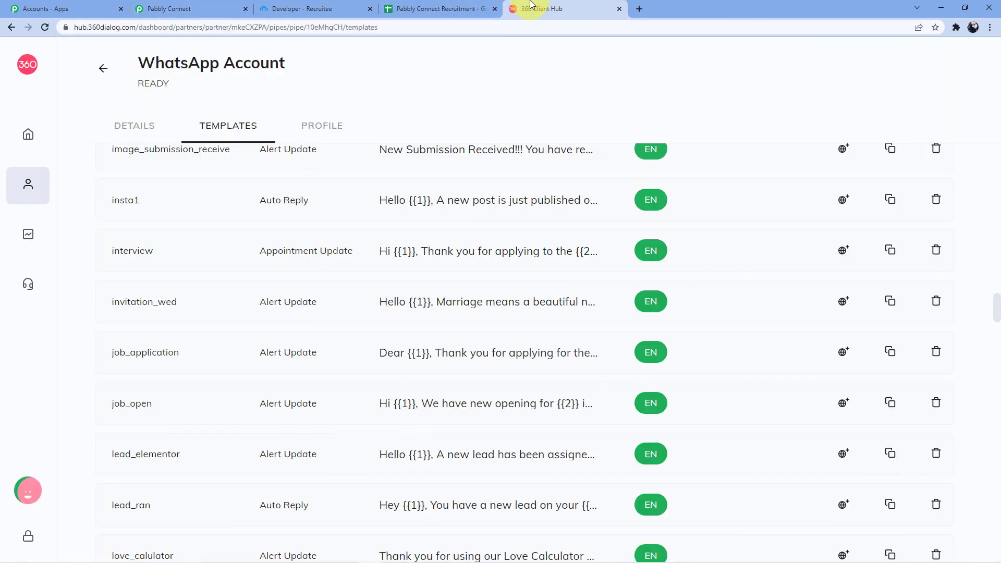
click(542, 9)
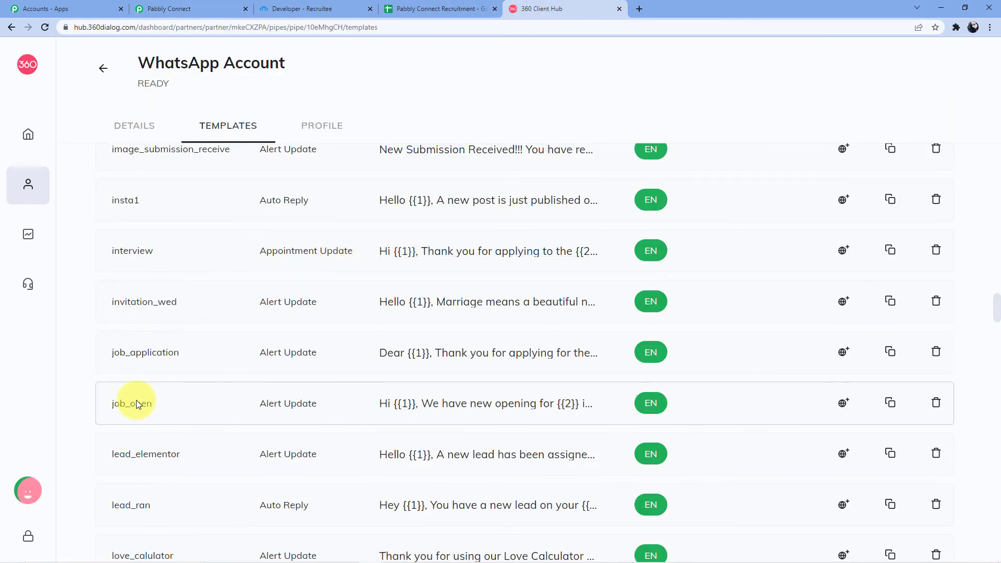
click(441, 394)
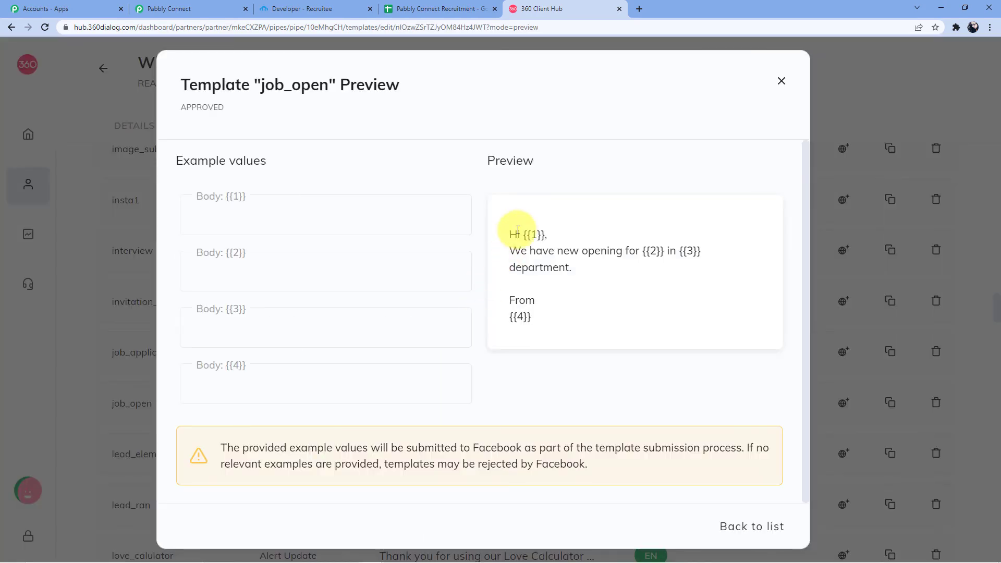
double_click(538, 234)
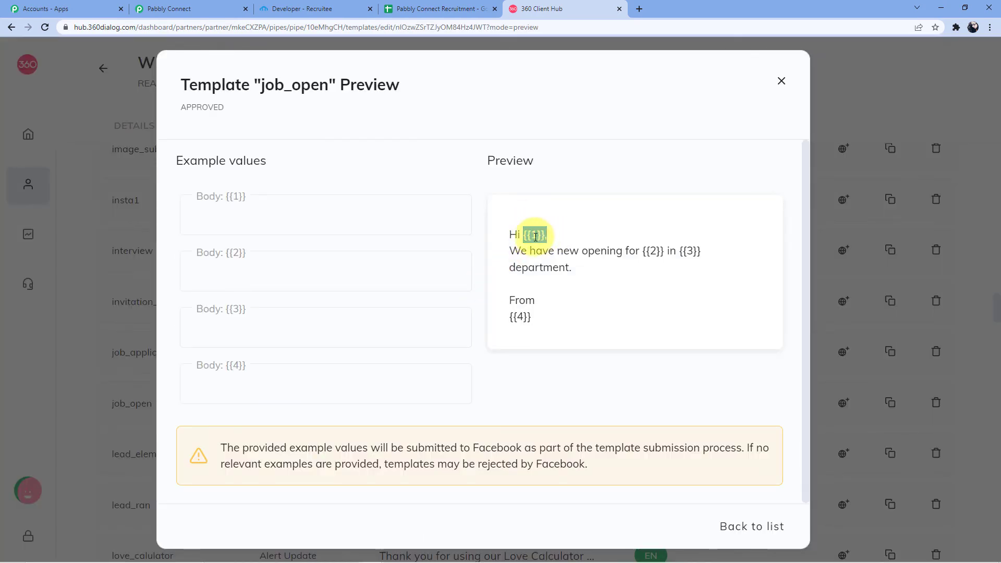
Step: Return to Pabbly Connect and map Body Field 1 to the Name from the Iterator by Pabbly step
click(172, 9)
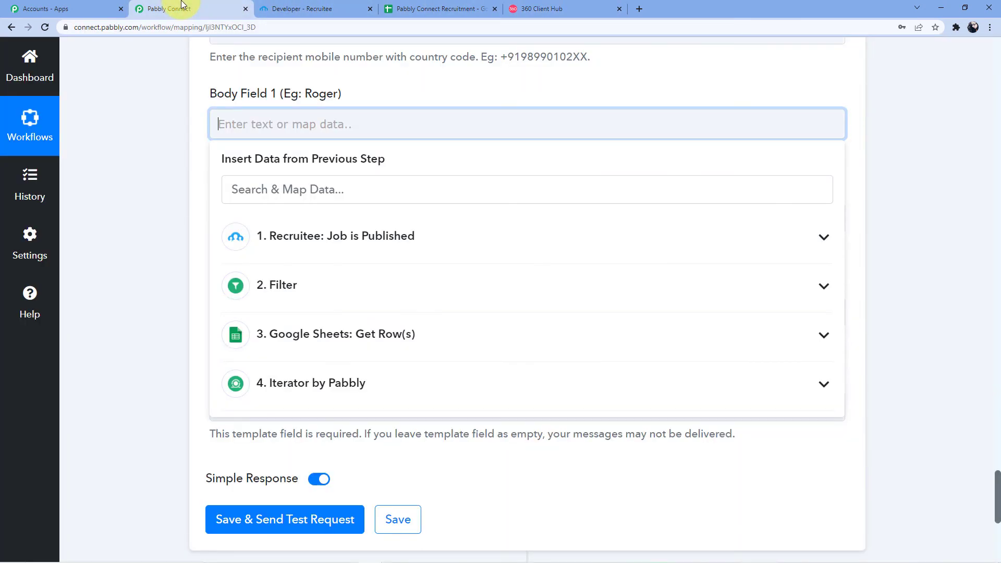
click(283, 184)
scroll(368, 235, up, 4)
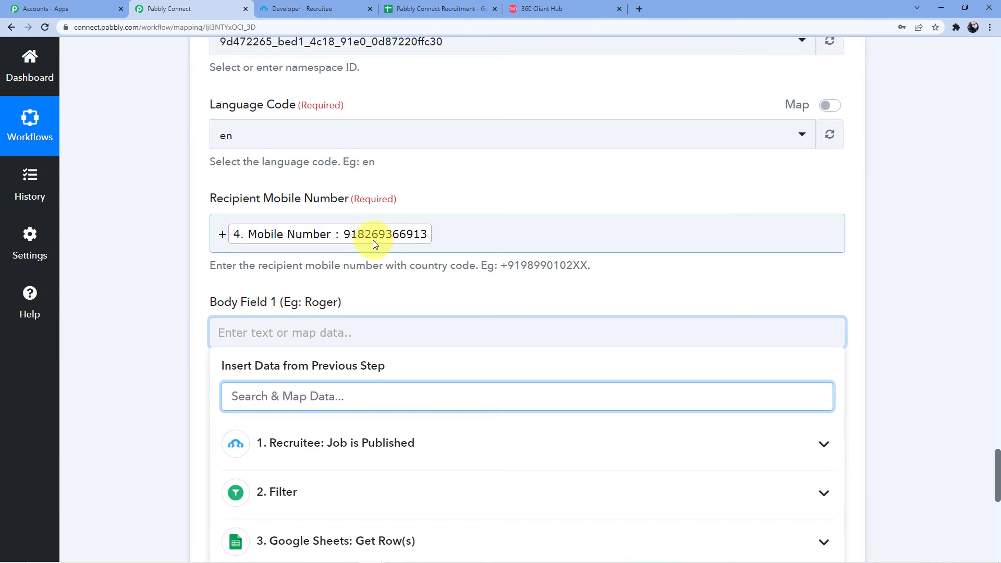
scroll(390, 328, up, 6)
scroll(391, 331, up, 15)
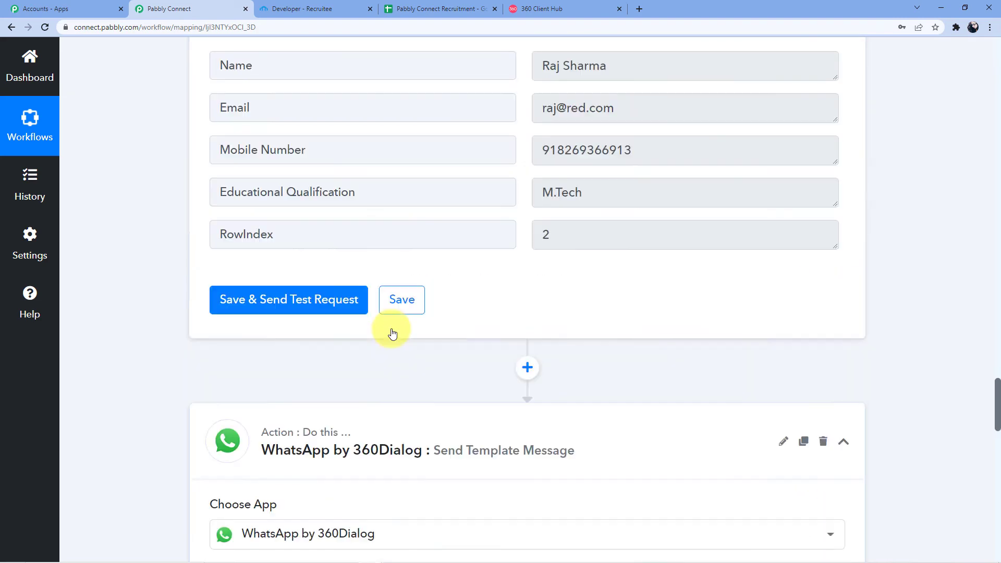
scroll(391, 331, down, 4)
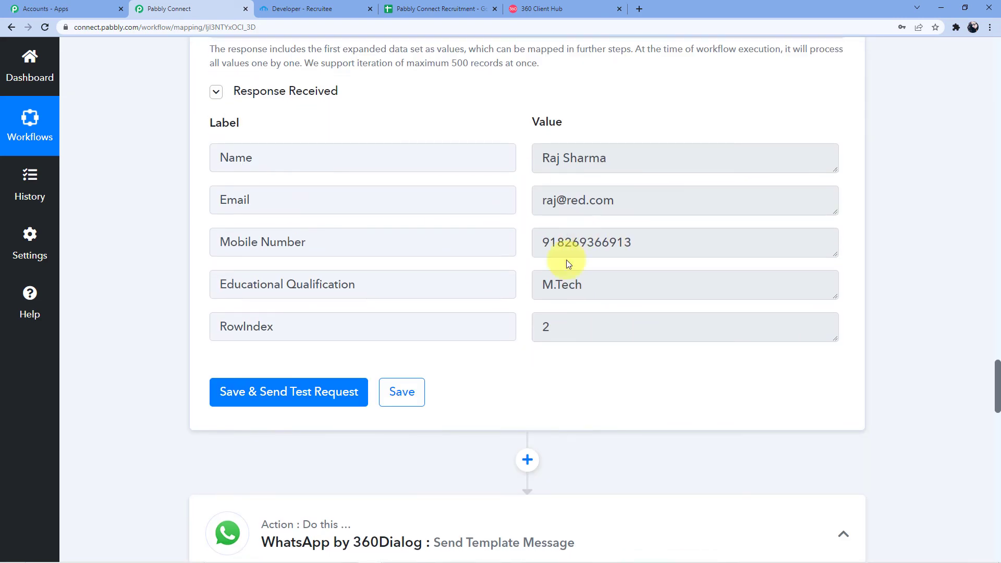
scroll(322, 224, down, 15)
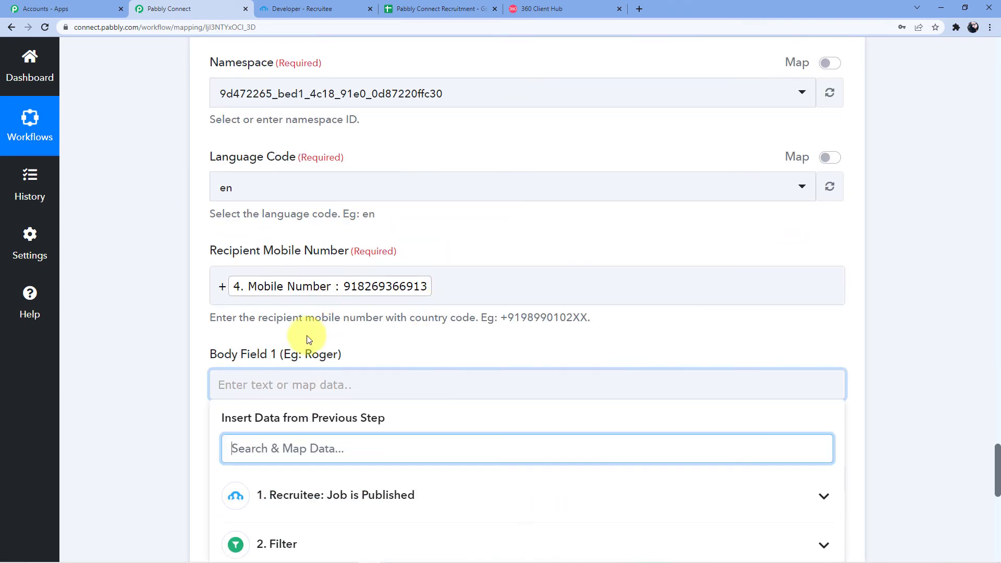
scroll(334, 284, down, 7)
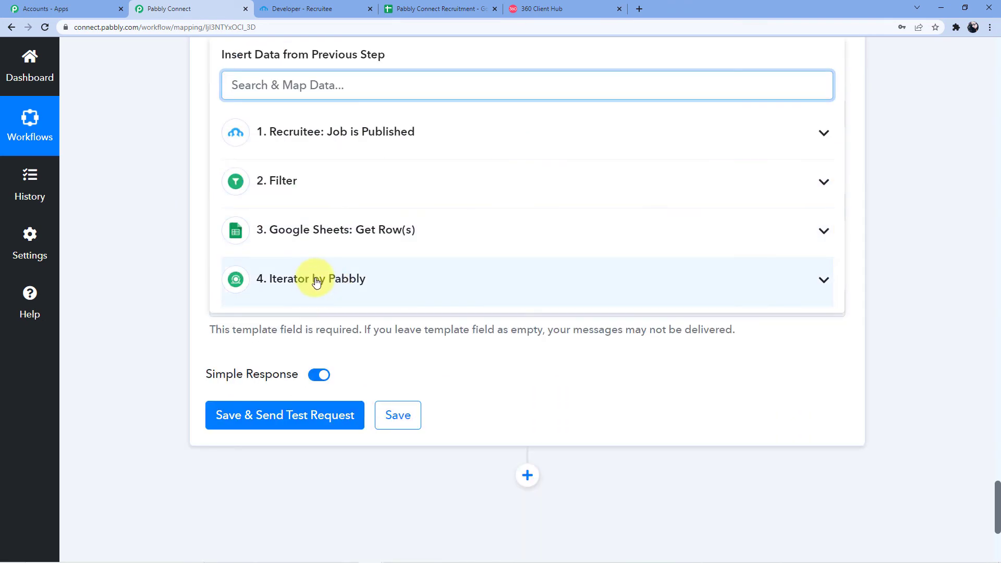
click(316, 282)
click(309, 322)
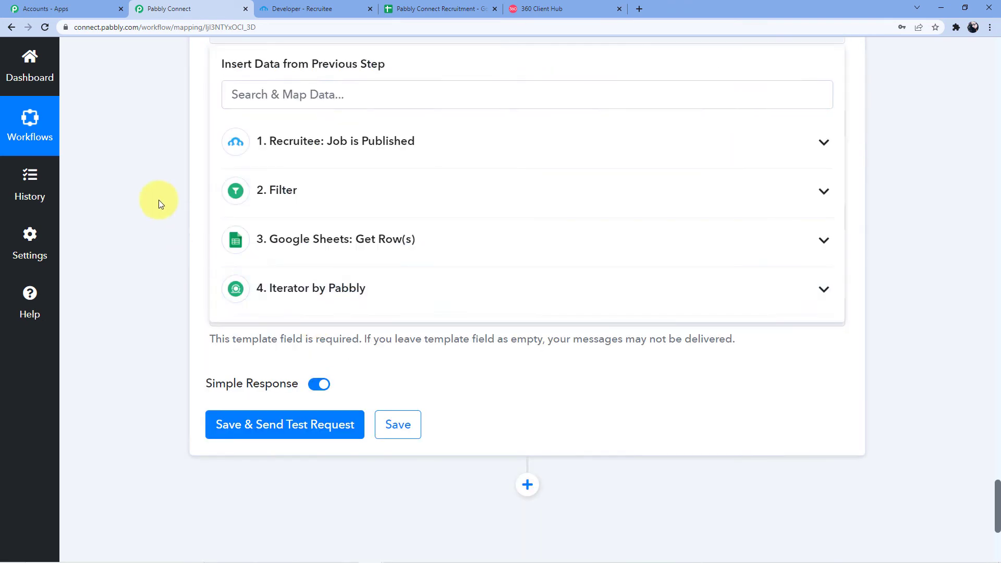
click(173, 271)
scroll(174, 272, up, 3)
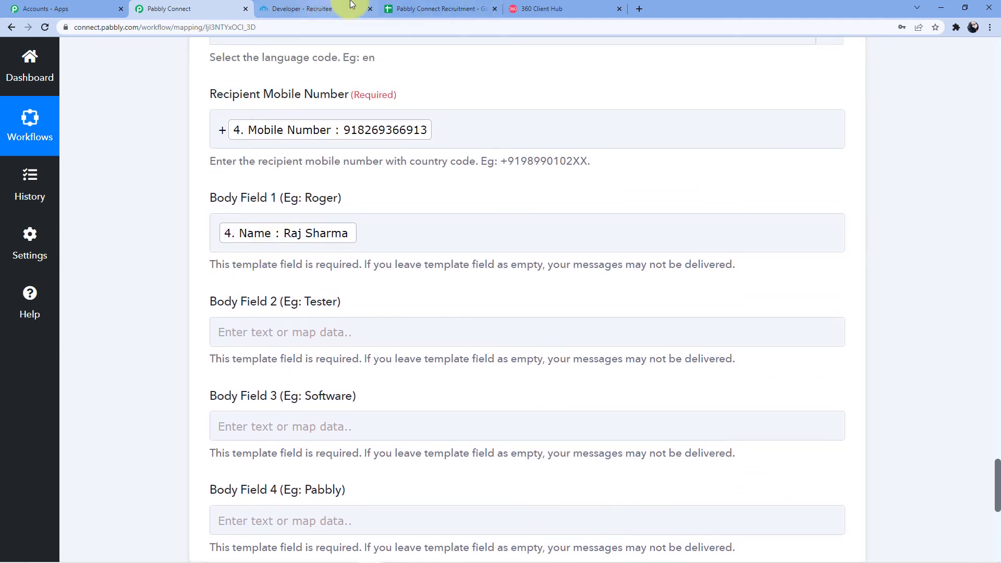
Step: Glance over the Recruitee job and candidate sheet, and check placeholder {{2}} in the job_open preview in the 360 Client Hub
click(412, 8)
click(329, 5)
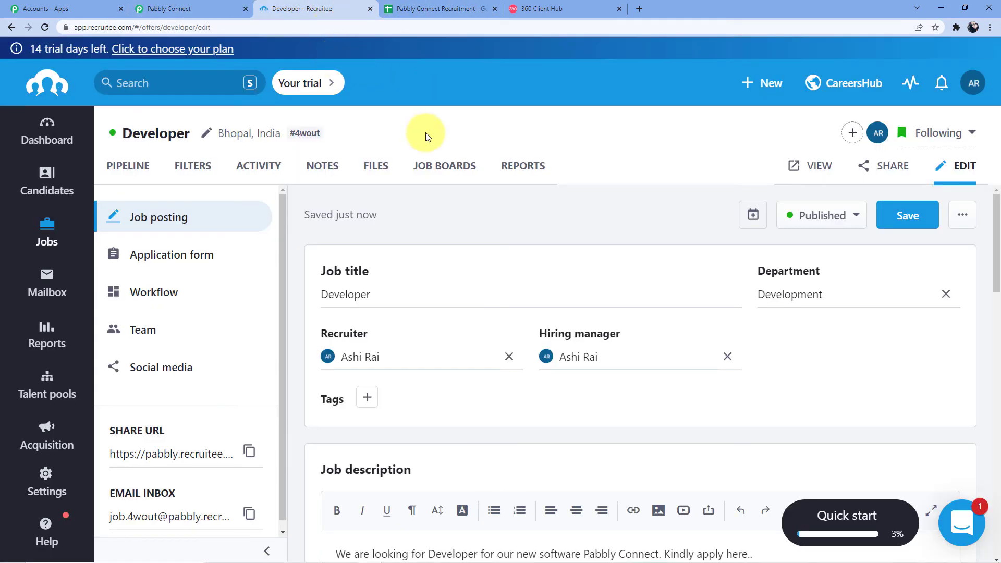
click(427, 8)
click(534, 9)
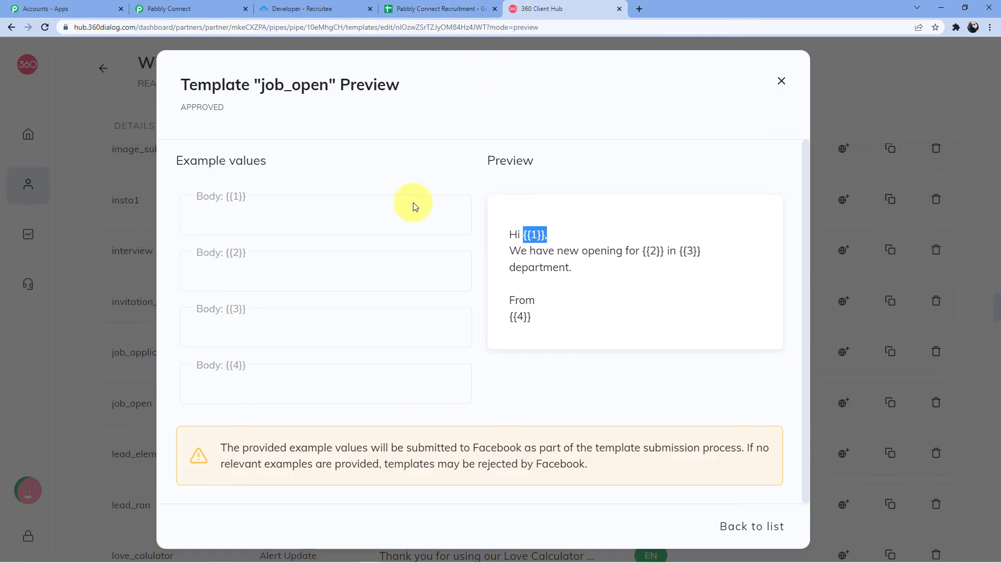
double_click(647, 251)
Step: Return to Pabbly Connect and map Body Field 2 to the Payload Offer Title from the Recruitee: Job is Published step
click(219, 9)
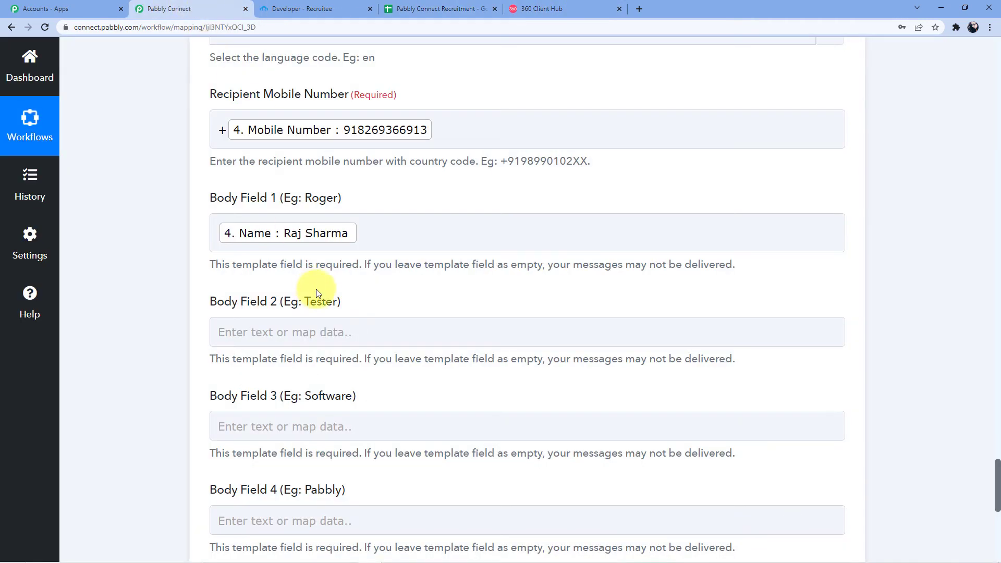
scroll(312, 285, down, 1)
click(286, 281)
scroll(295, 286, down, 3)
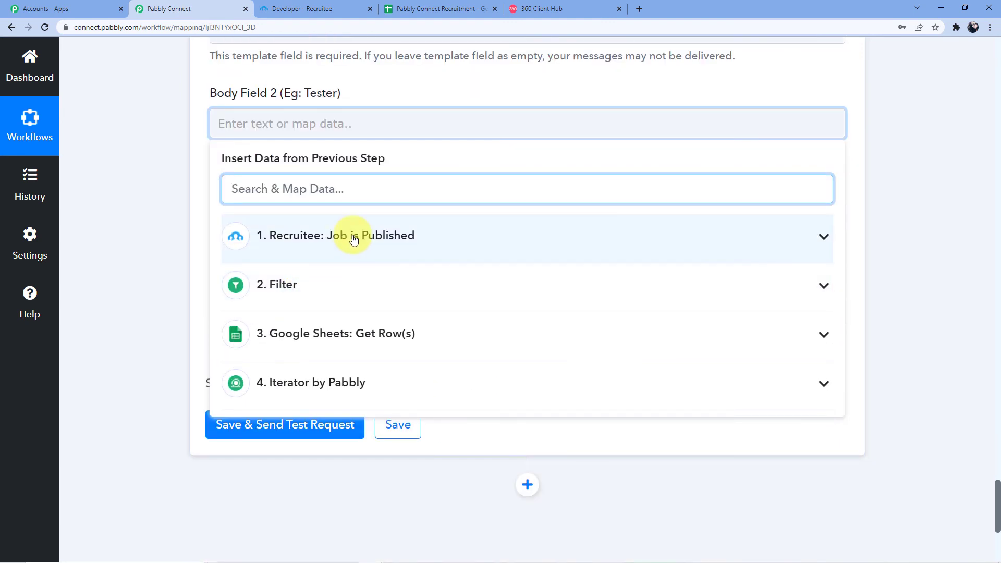
click(353, 384)
scroll(391, 279, down, 1)
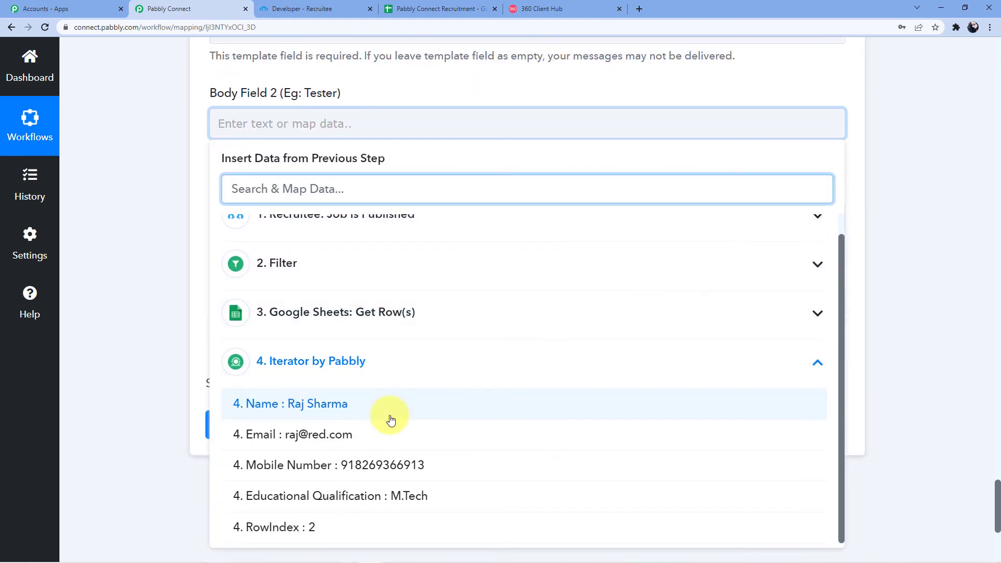
scroll(354, 396, up, 1)
click(339, 331)
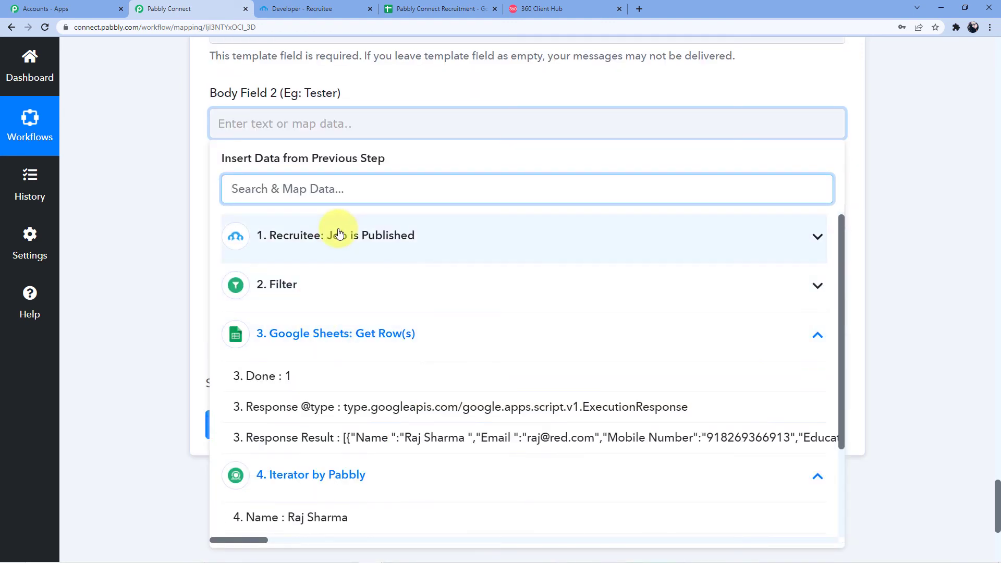
click(341, 236)
scroll(407, 286, down, 5)
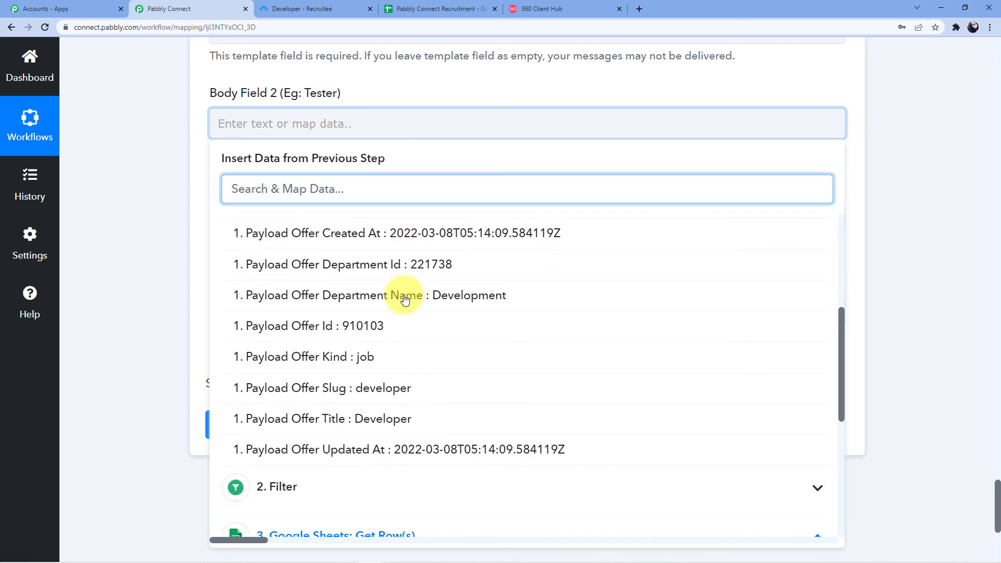
scroll(383, 307, down, 2)
click(319, 314)
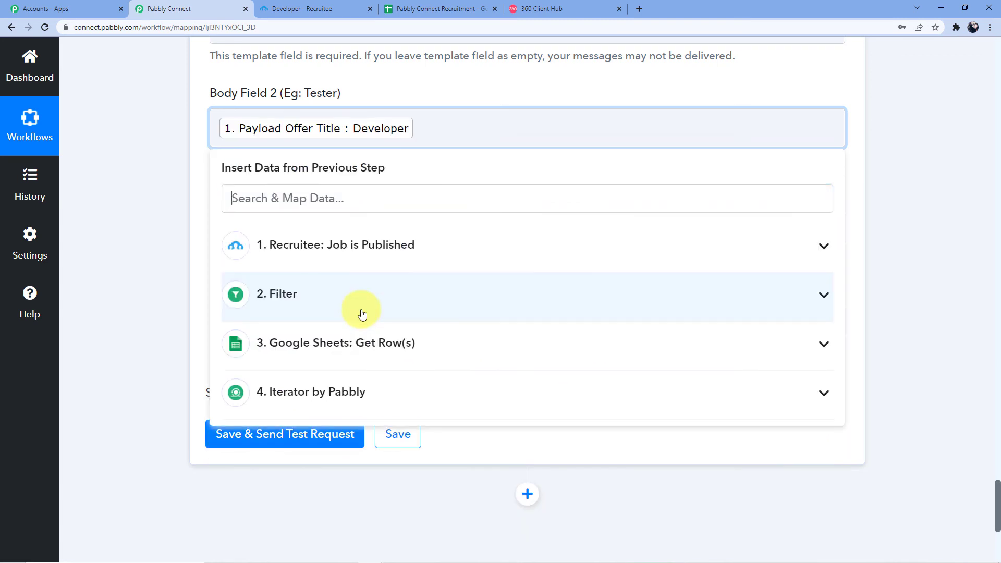
click(139, 154)
Step: Switch to the 360 Client Hub and check placeholder {{3}} in the job_open preview, with a brief look at the Recruitee job
click(542, 8)
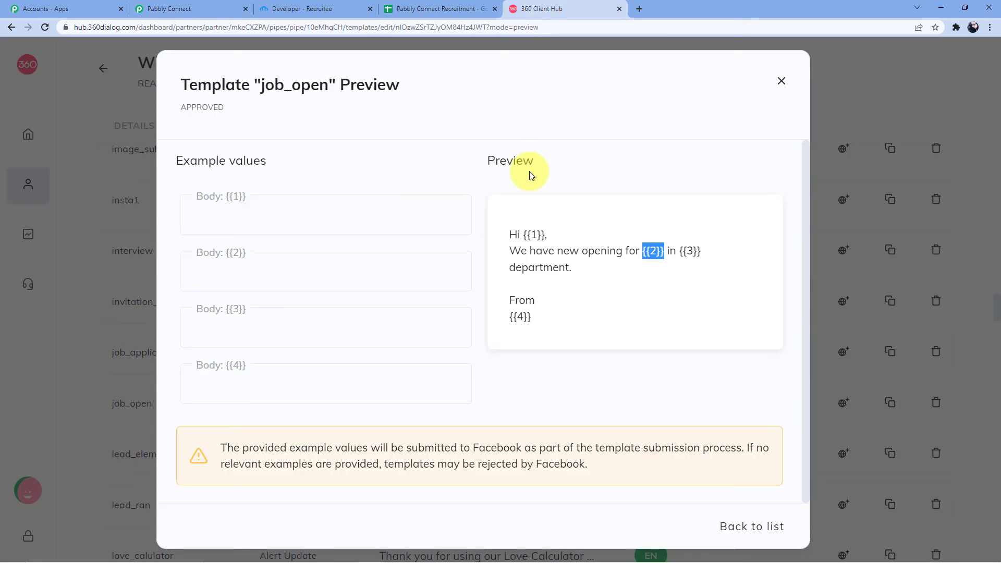
double_click(688, 251)
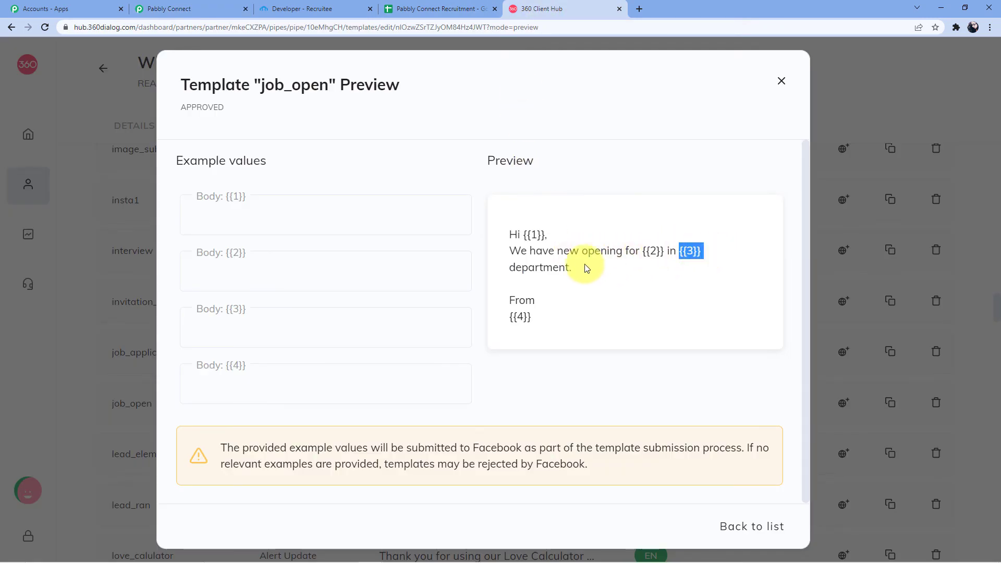
click(211, 5)
click(300, 6)
Step: Return to Pabbly Connect and map Body Field 3 to the Payload Offer Department Name from the Recruitee step
click(208, 8)
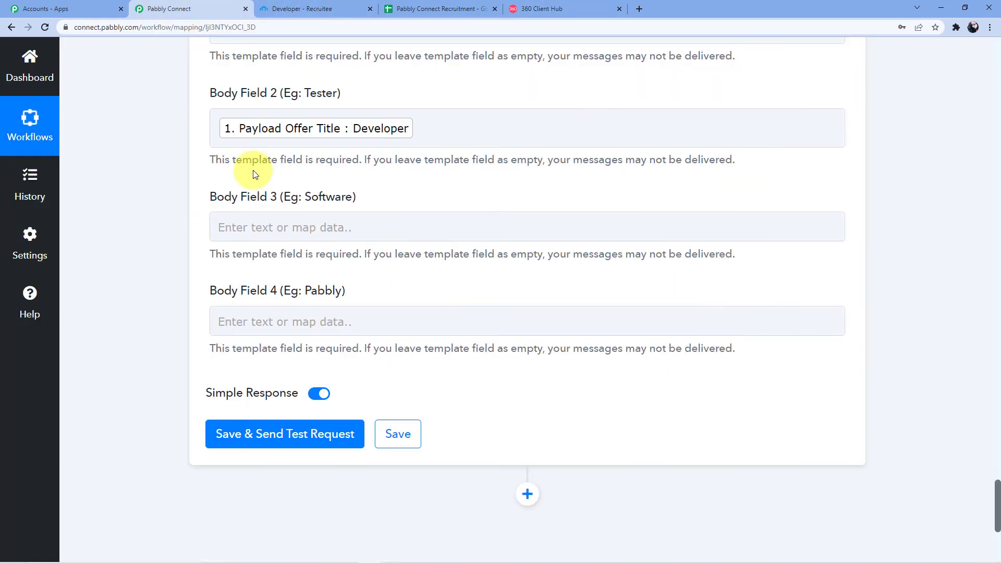
click(252, 228)
scroll(304, 250, down, 2)
click(330, 241)
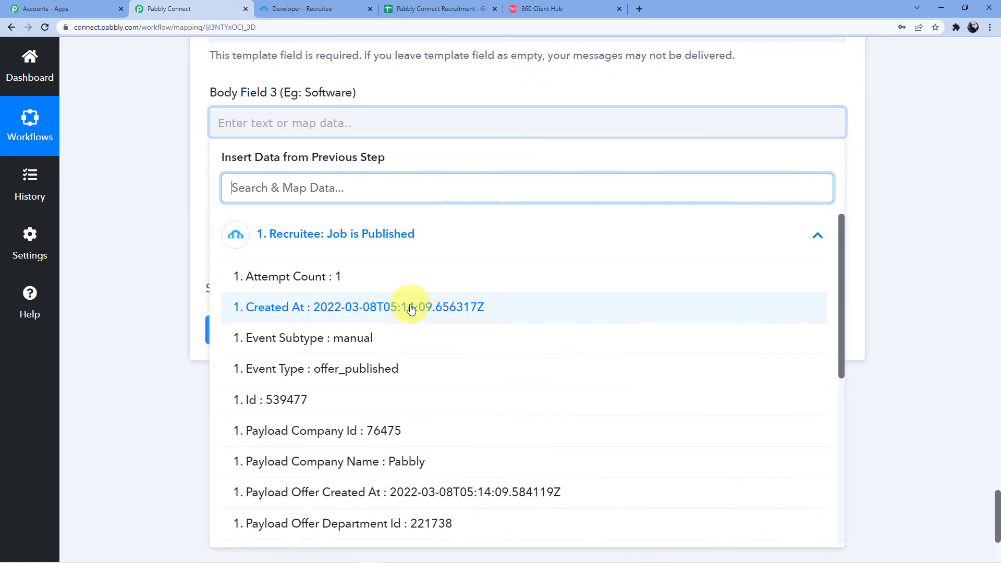
scroll(409, 271, down, 8)
click(436, 247)
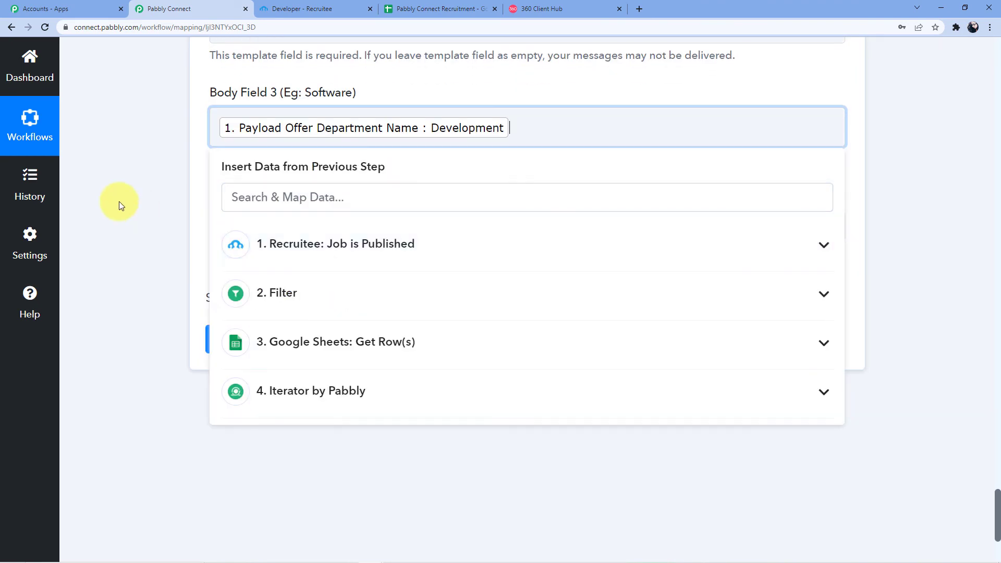
click(119, 203)
Step: Map Body Field 4 to the Payload Company Name from the Recruitee: Job is Published step
click(264, 228)
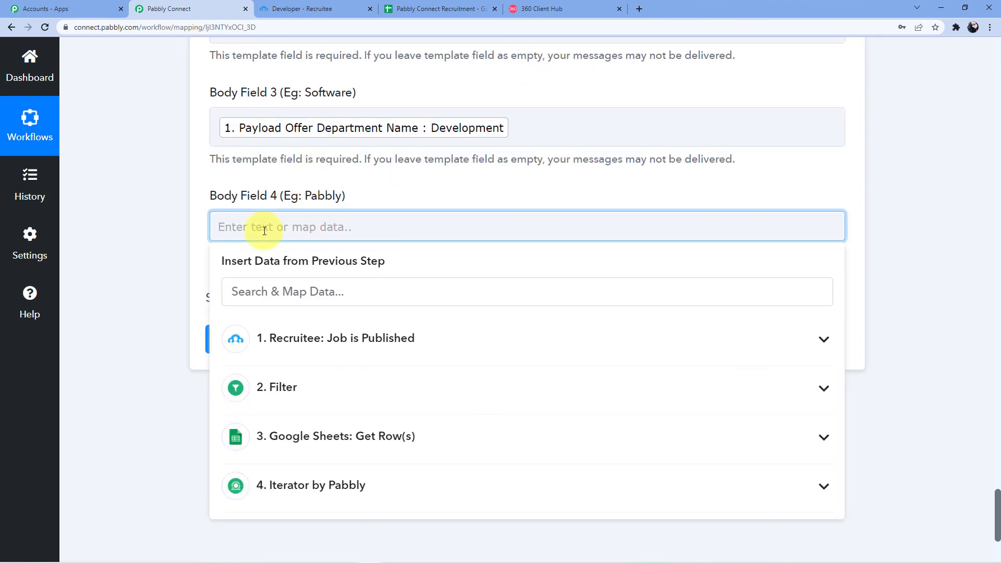
click(391, 164)
scroll(392, 167, down, 2)
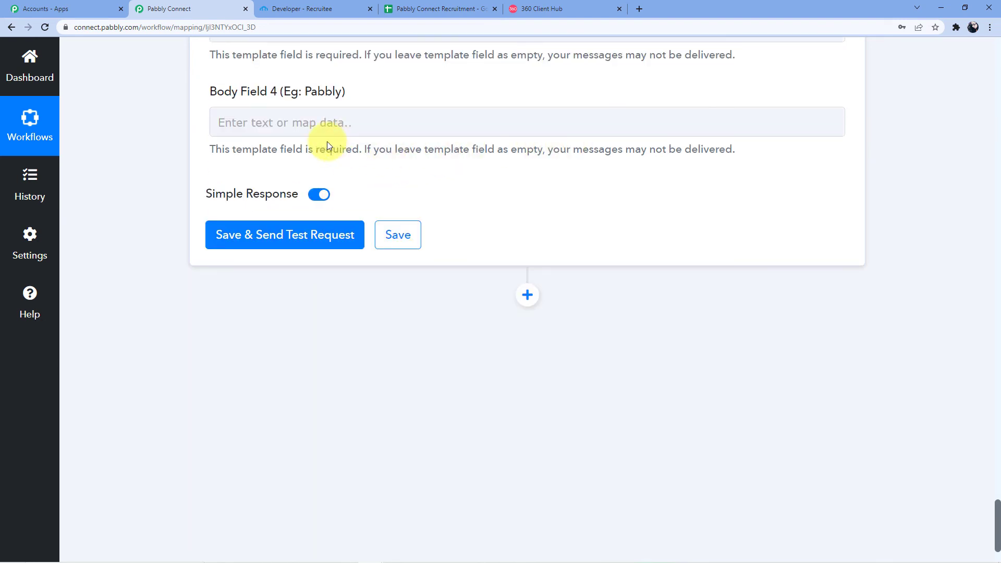
click(329, 124)
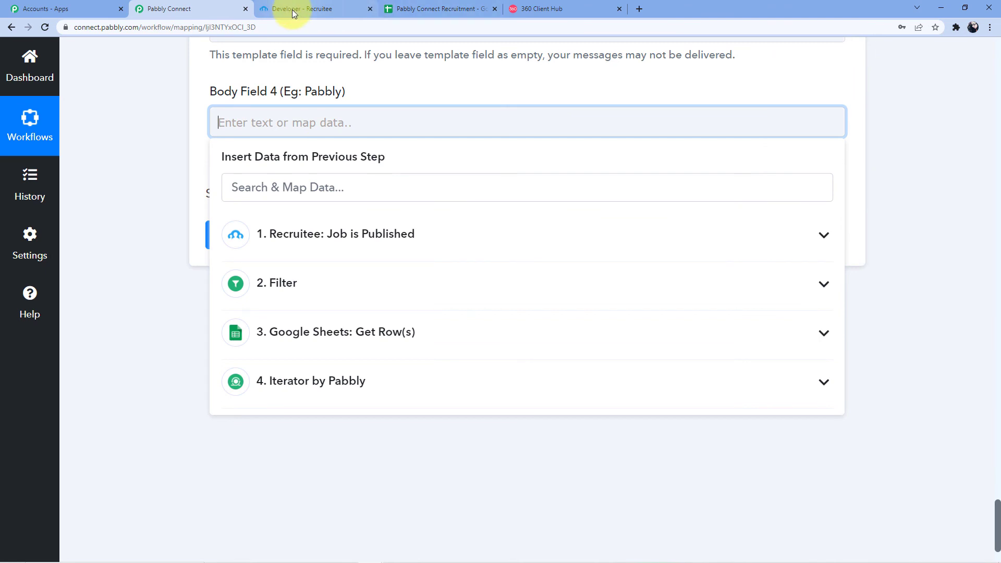
click(311, 239)
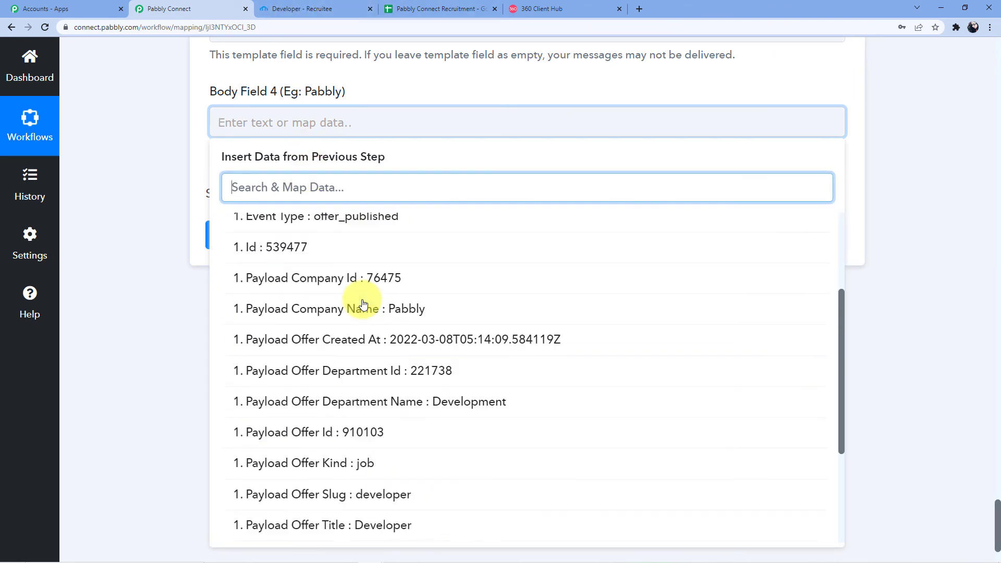
scroll(360, 303, down, 4)
scroll(377, 347, up, 2)
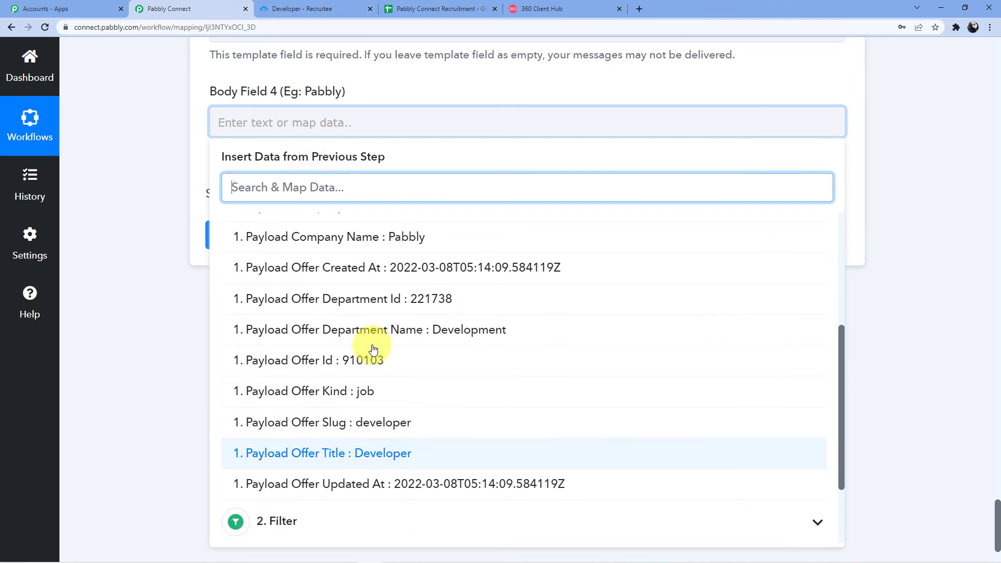
scroll(379, 369, up, 3)
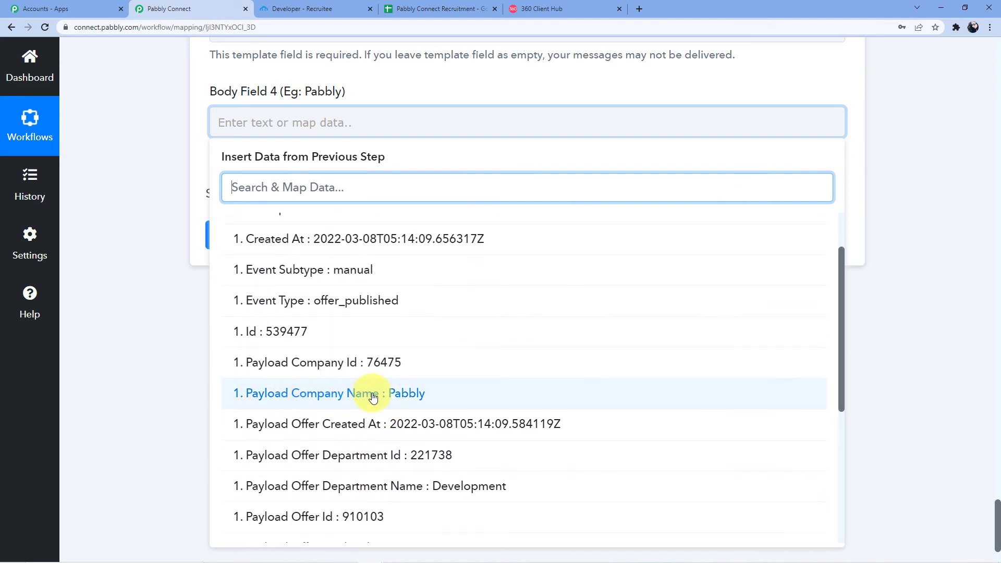
click(354, 394)
click(191, 309)
scroll(188, 319, up, 3)
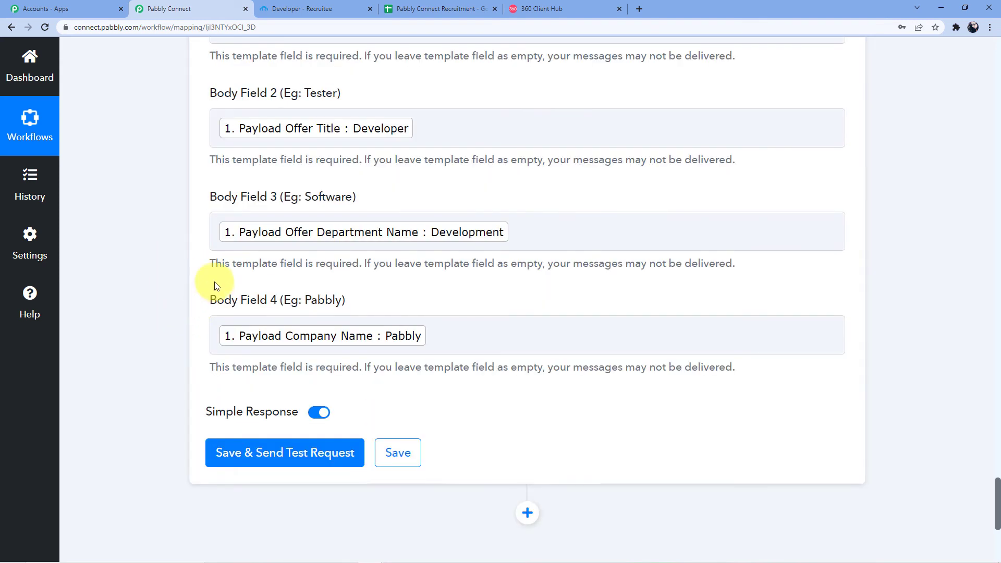
scroll(214, 284, down, 3)
Step: Glance at the WhatsApp Web chat list, then save the 360Dialog step and send its test request from Pabbly Connect
click(217, 295)
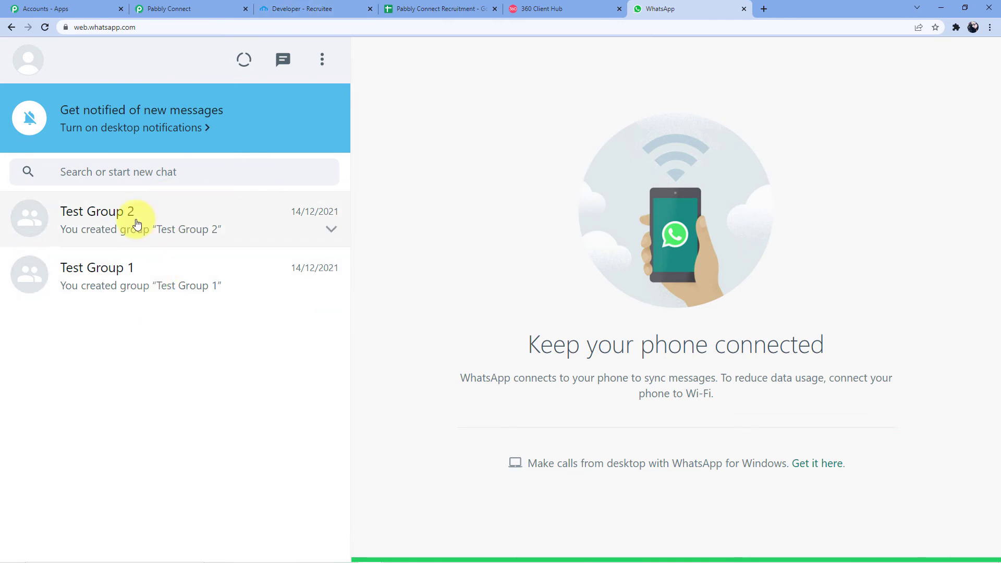
click(185, 8)
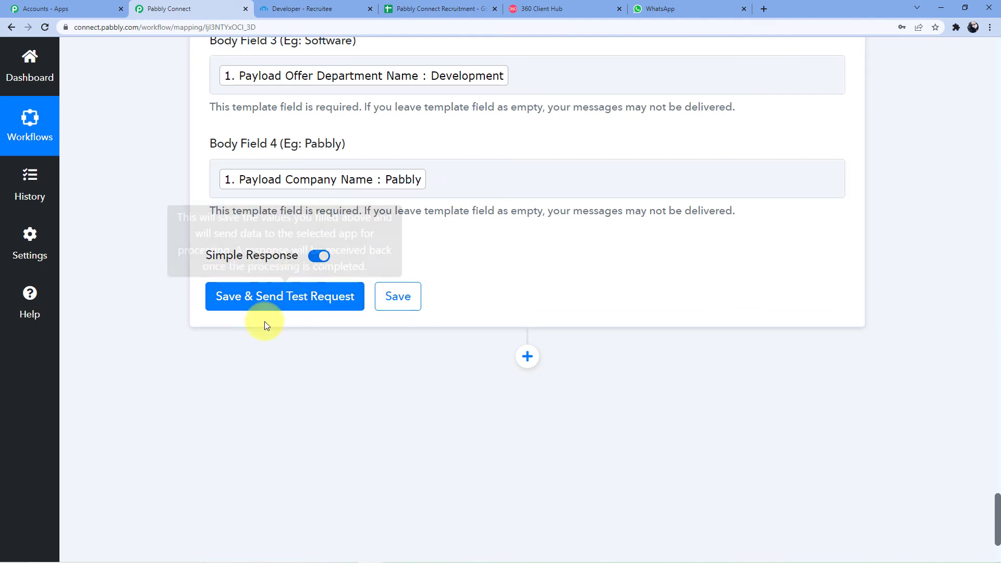
click(661, 7)
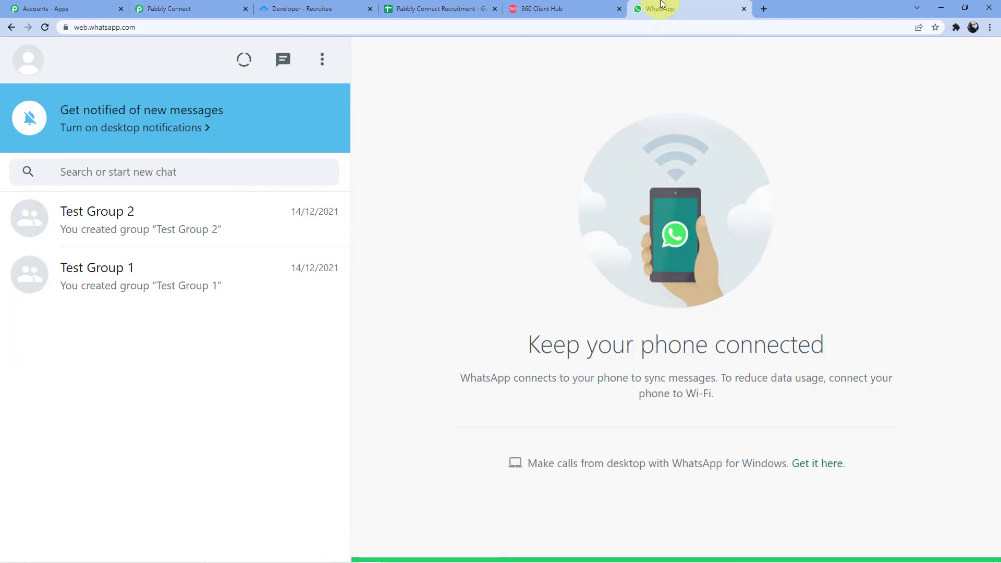
click(196, 14)
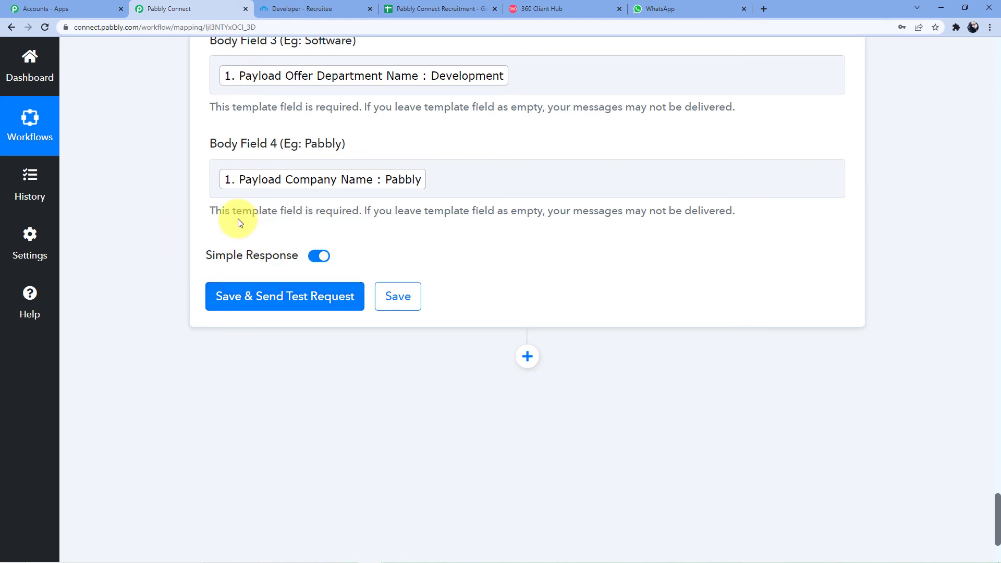
click(288, 303)
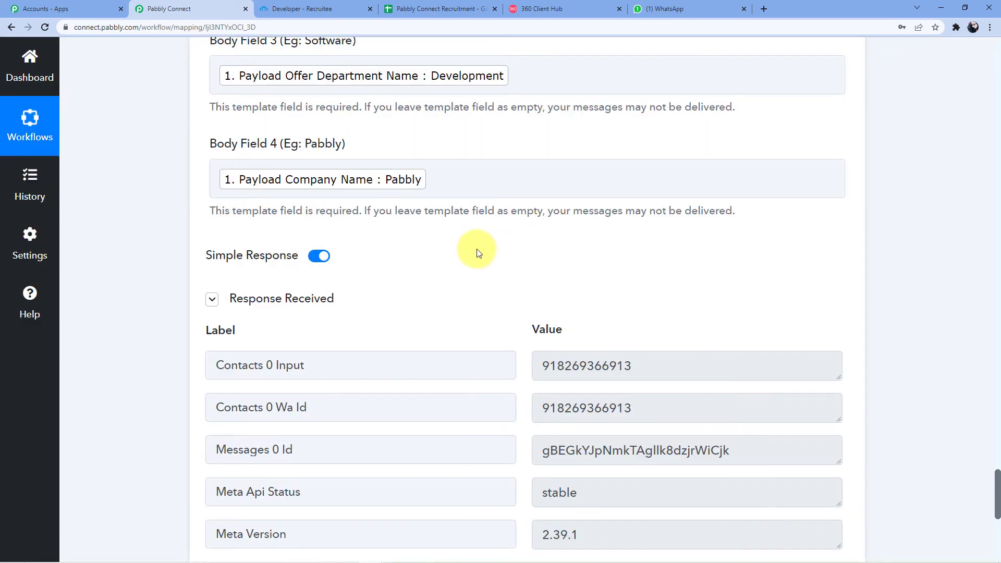
scroll(476, 245, down, 3)
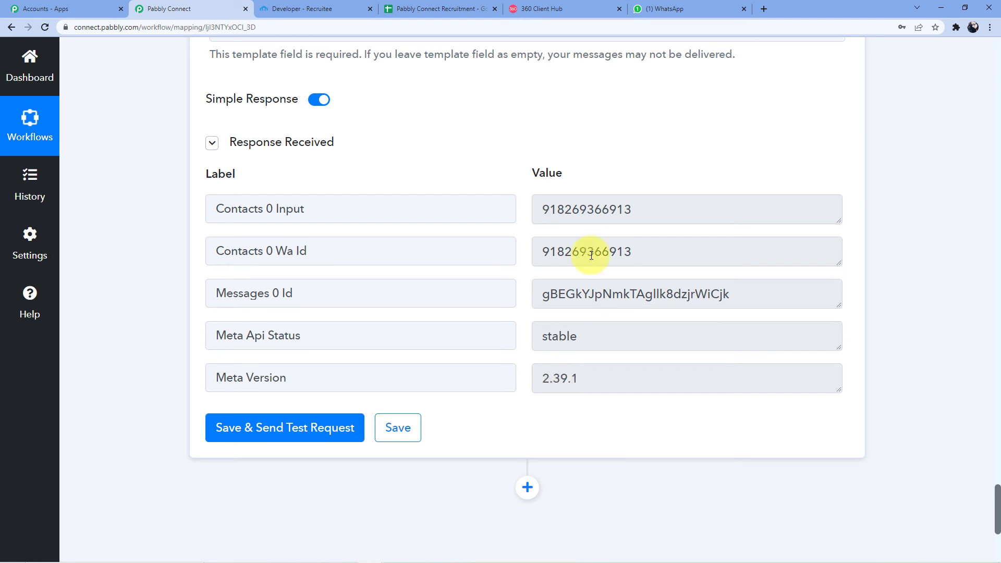
Step: Switch to the candidate sheet and review the first candidate's row and the Mobile Number column down to row 10
click(438, 8)
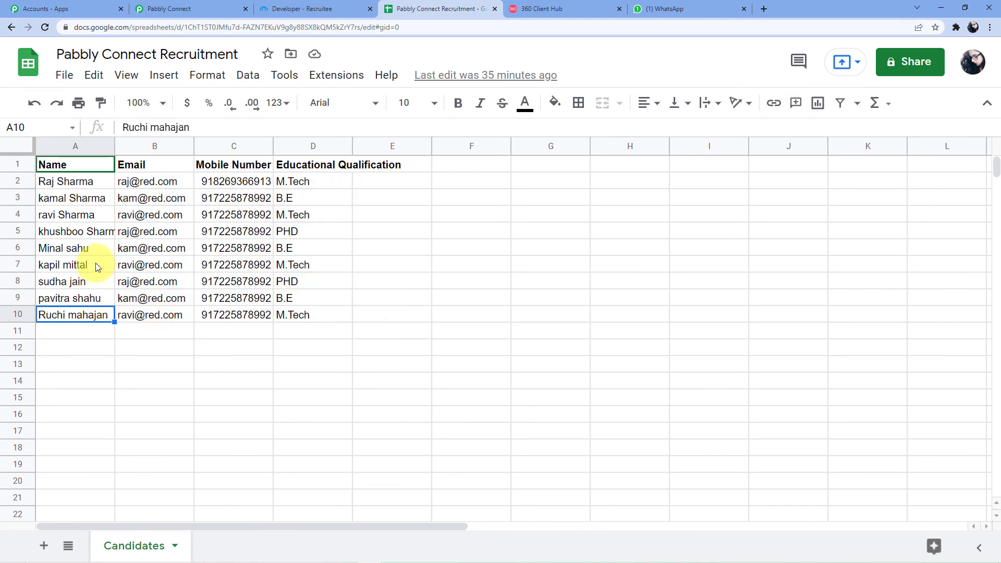
click(102, 184)
click(150, 182)
click(279, 181)
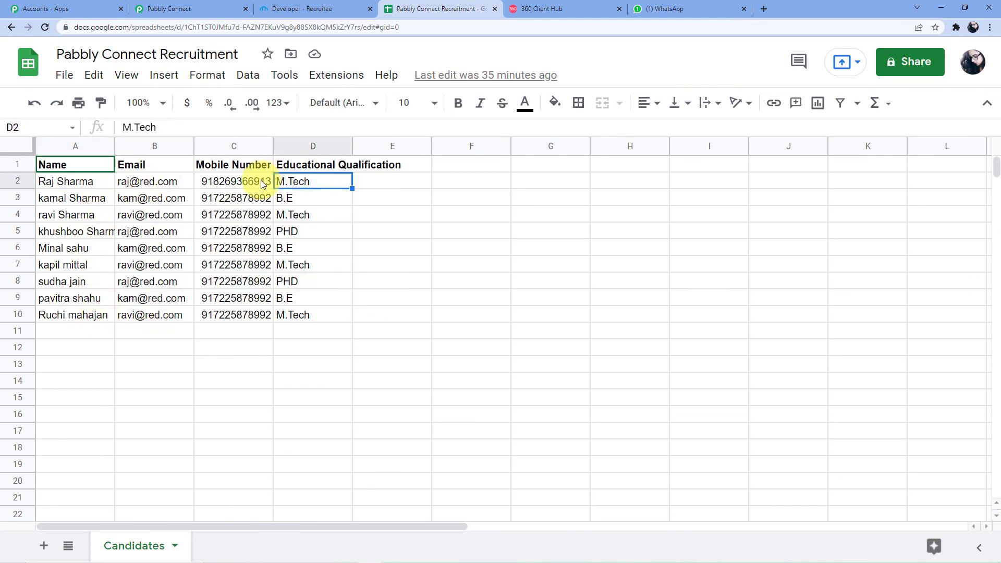
click(260, 183)
click(261, 199)
click(261, 215)
click(257, 231)
click(251, 248)
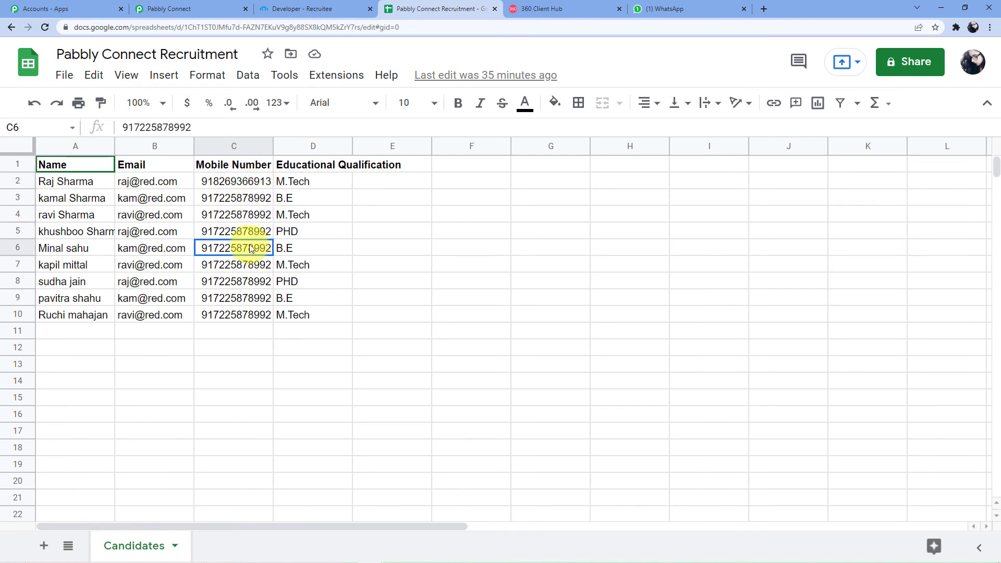
click(251, 266)
click(251, 281)
click(252, 298)
click(253, 316)
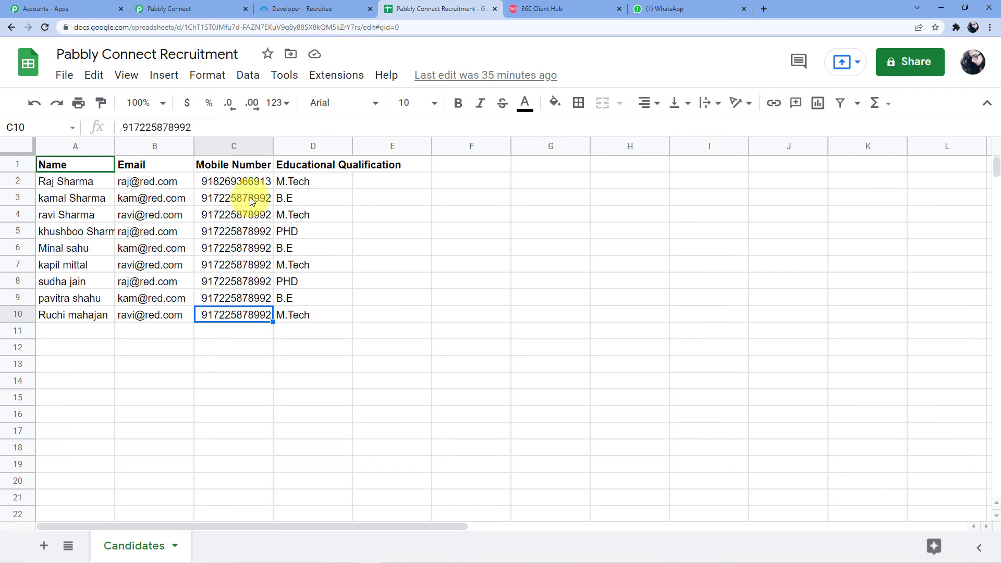
Step: Check the first candidate's name, email and mobile number in row 2, and open the newest chat in WhatsApp Web
click(104, 181)
click(146, 179)
click(219, 184)
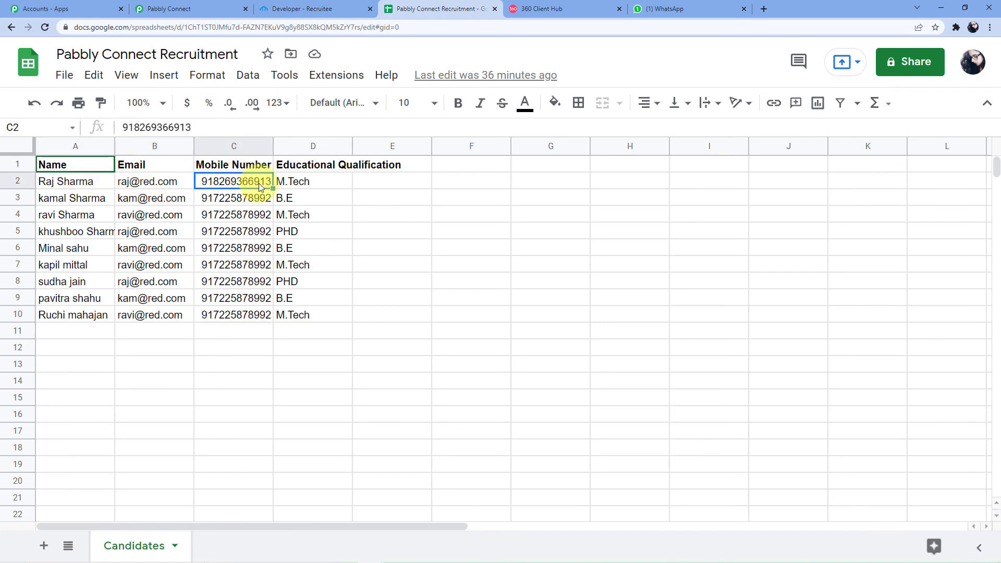
click(663, 10)
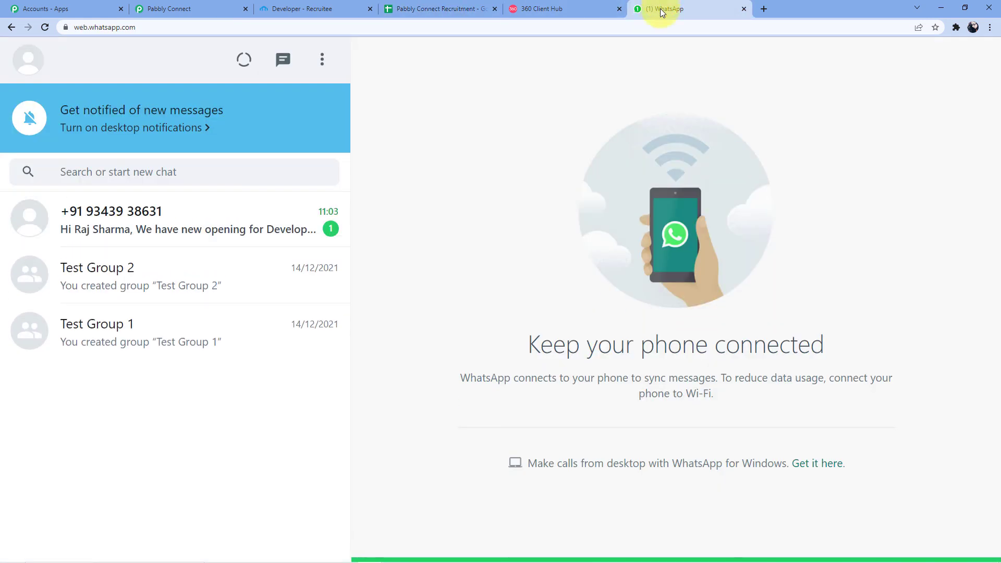
click(106, 211)
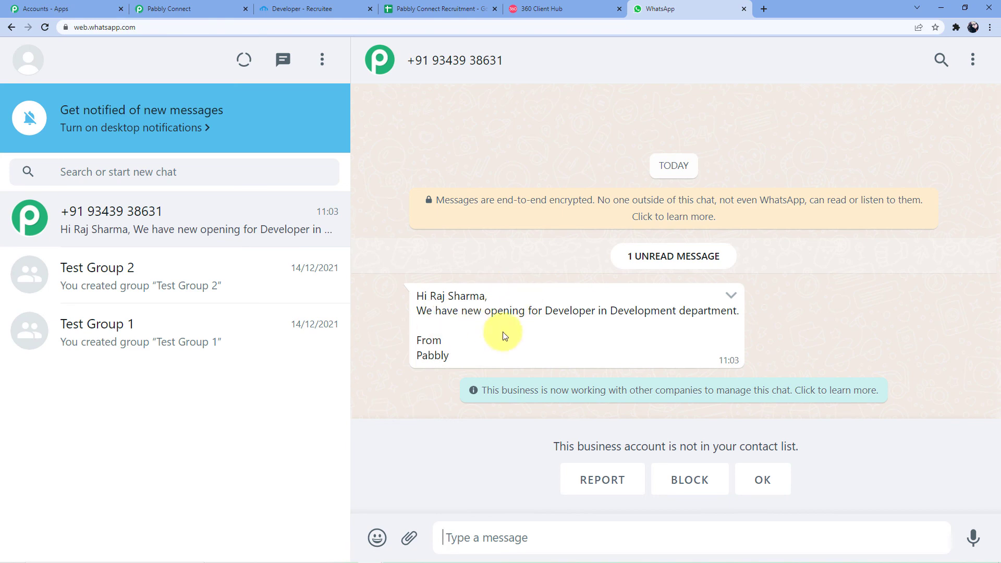
Step: Look back over the Iterator response in Pabbly Connect and the job_open template preview in the 360 Client Hub
click(444, 8)
click(212, 8)
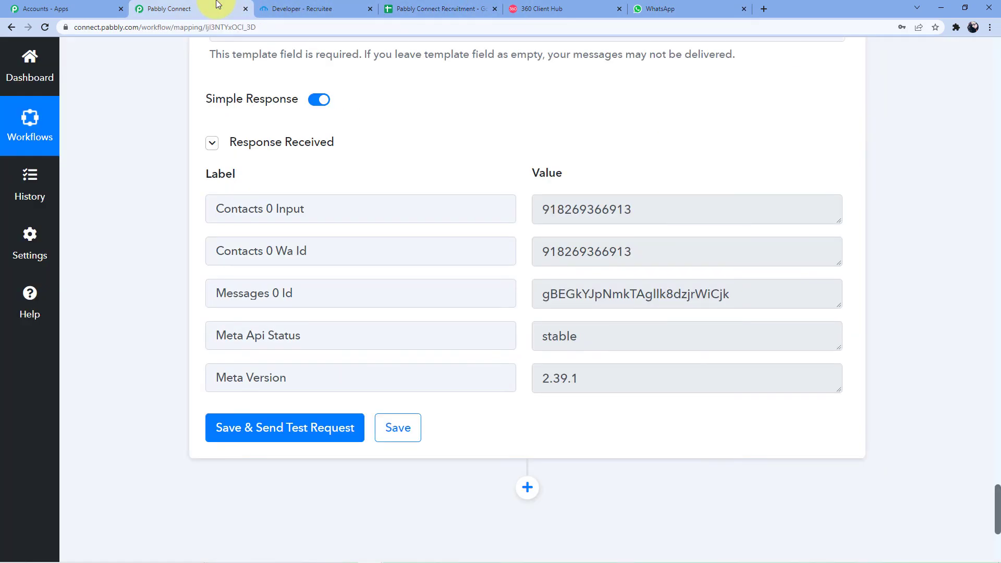
scroll(391, 347, up, 10)
scroll(391, 347, up, 13)
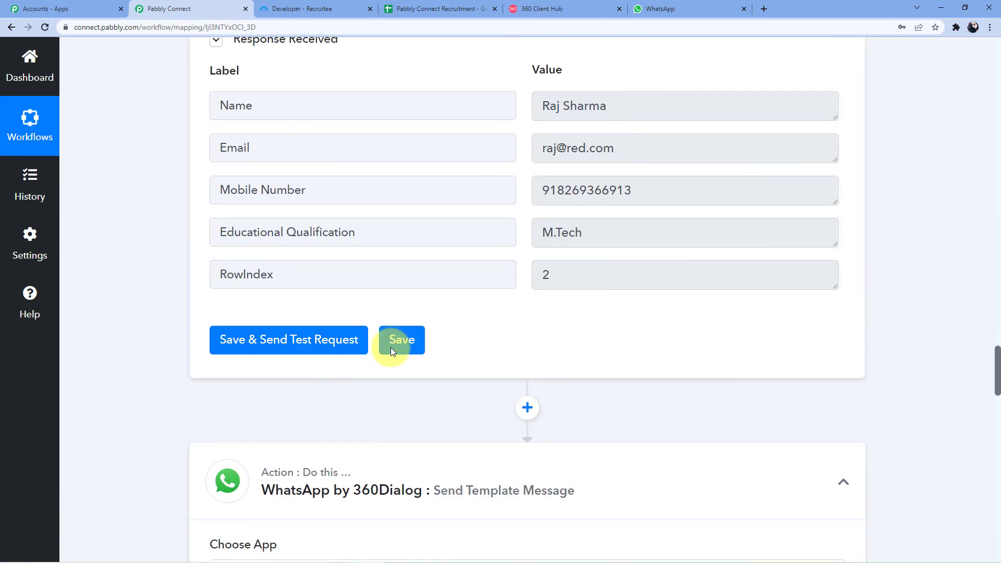
click(539, 8)
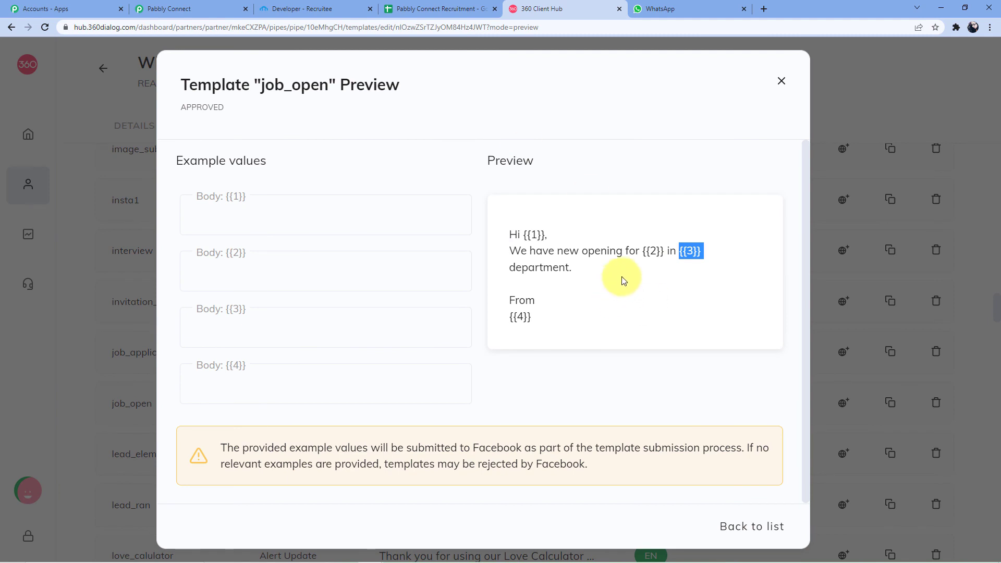
click(604, 252)
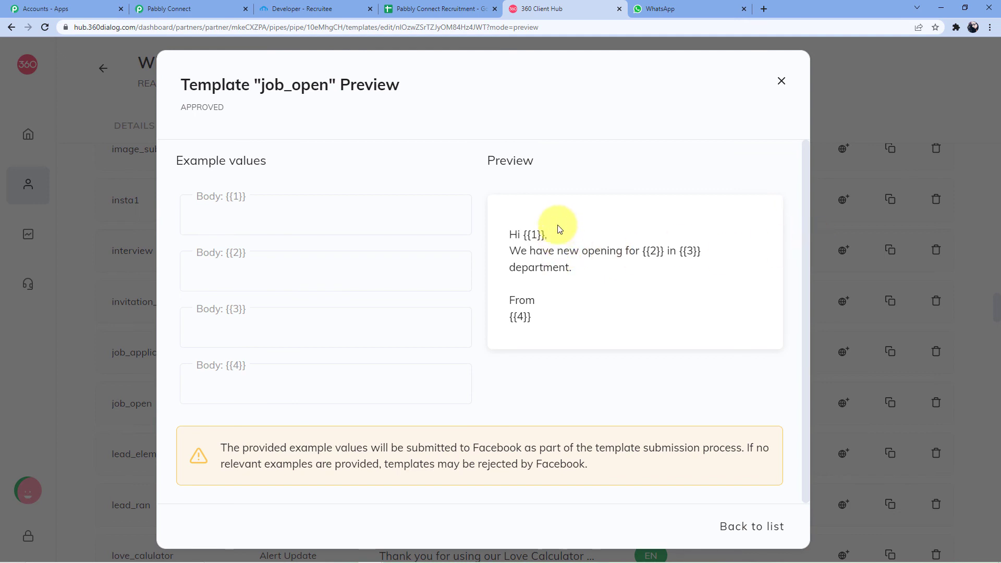
Step: Return to Pabbly Connect and collapse the workflow's trigger and action steps, from the Recruitee trigger to the 360Dialog action
click(179, 8)
scroll(480, 264, up, 10)
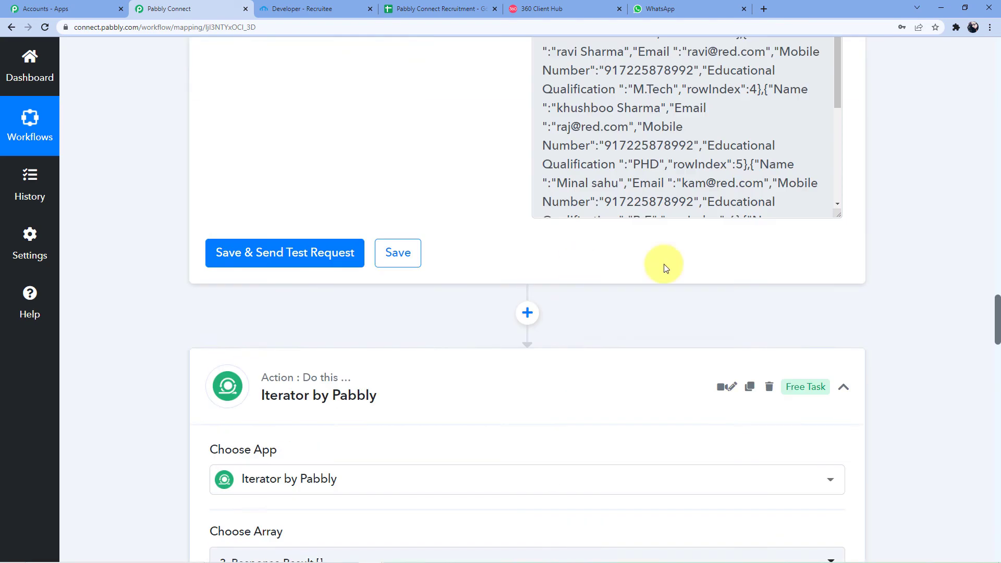
drag(995, 308, 996, 63)
click(528, 252)
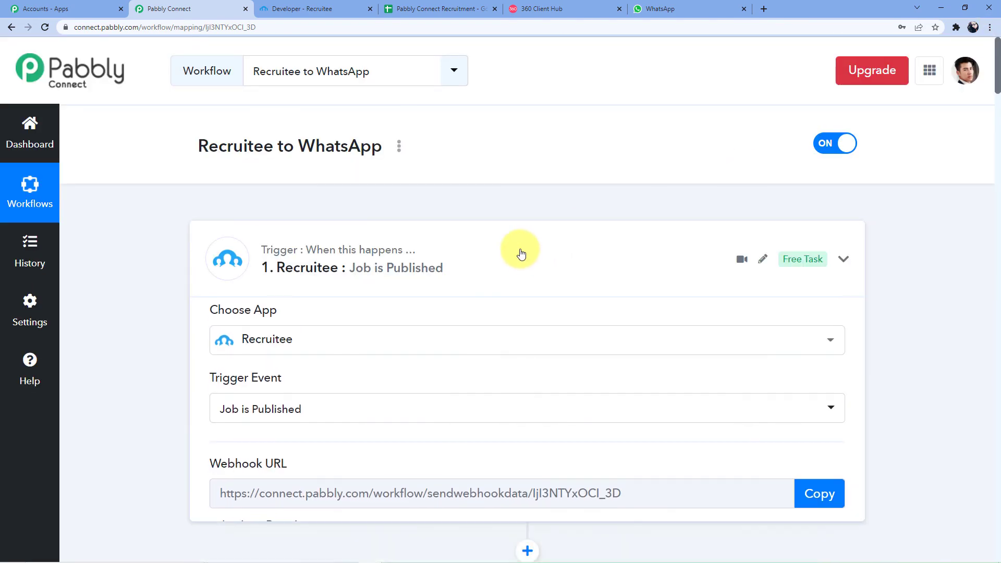
scroll(421, 246, down, 4)
click(426, 234)
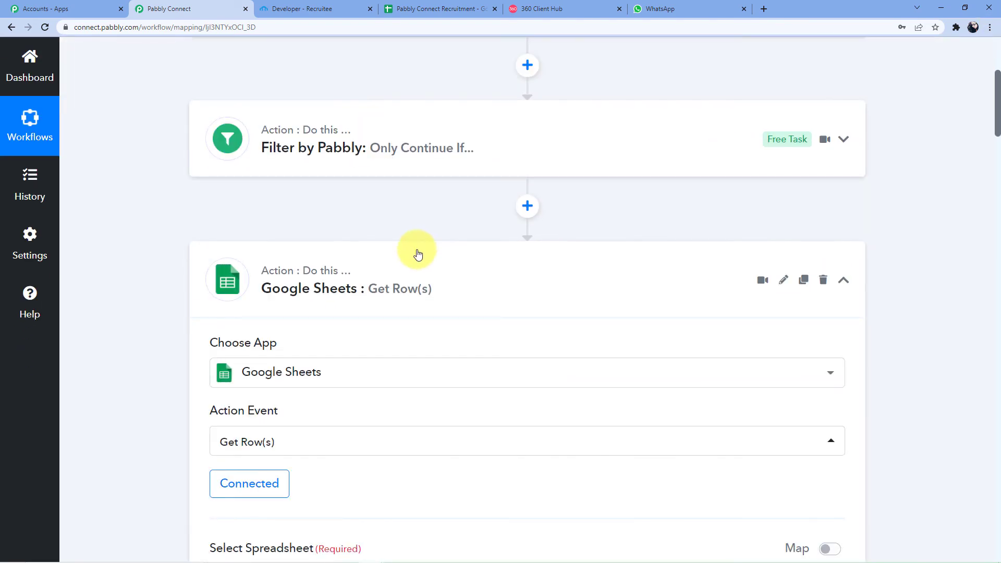
click(417, 250)
scroll(420, 232, down, 4)
click(414, 196)
scroll(431, 246, up, 2)
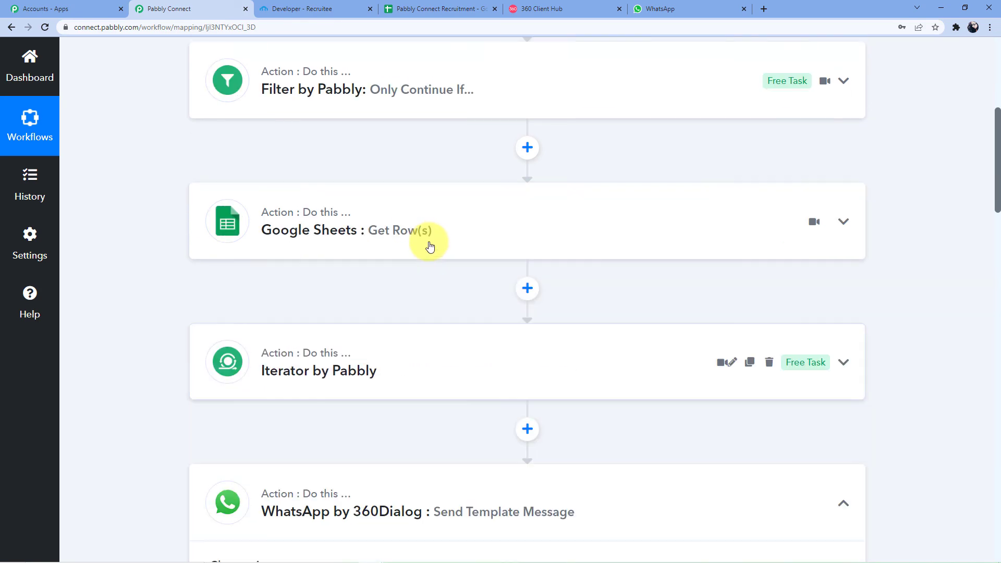
scroll(431, 246, down, 3)
click(410, 268)
Step: Review the collapsed Recruitee to WhatsApp workflow from the Job is Published trigger through to the Send Template Message action
scroll(411, 264, up, 10)
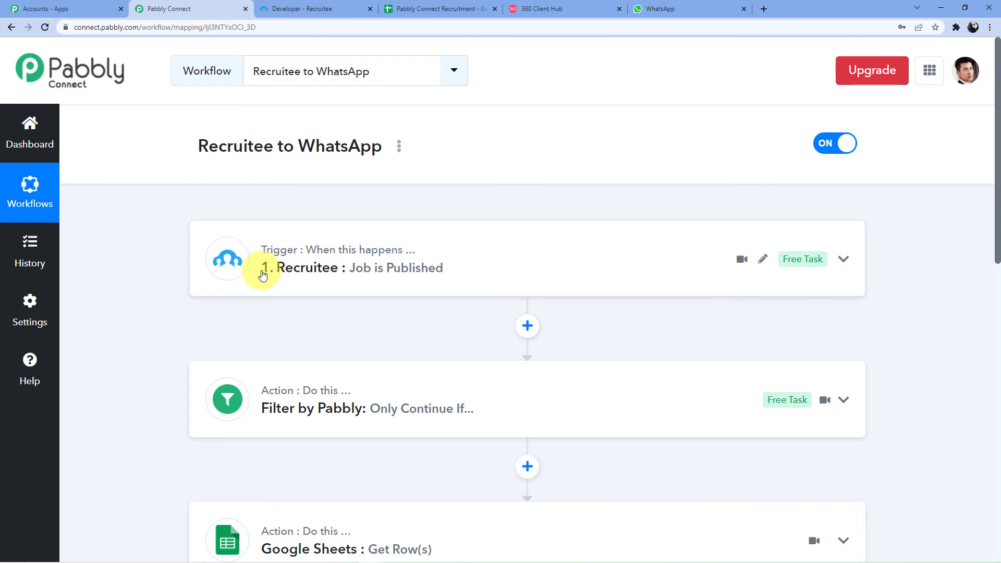
scroll(262, 275, down, 6)
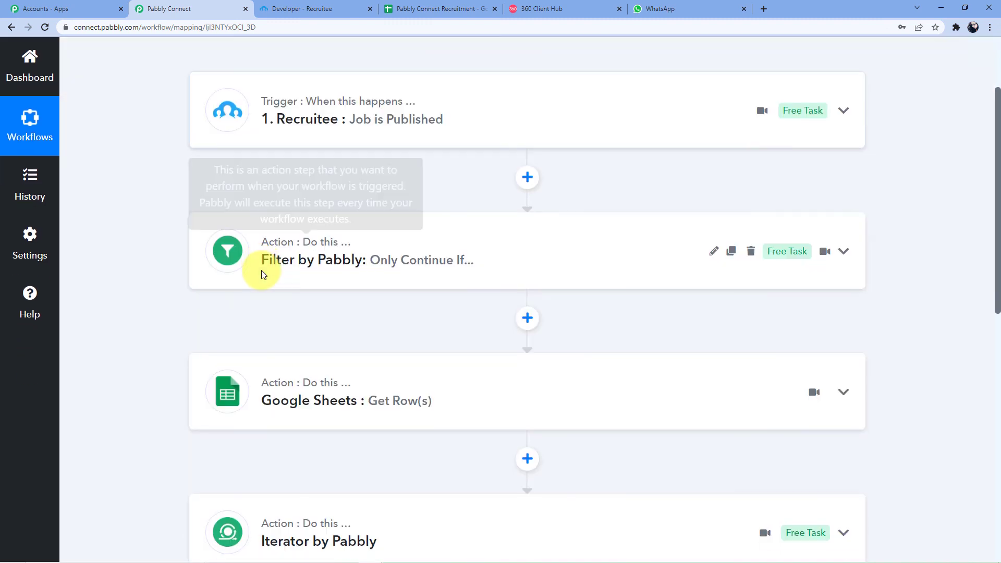
scroll(164, 279, down, 2)
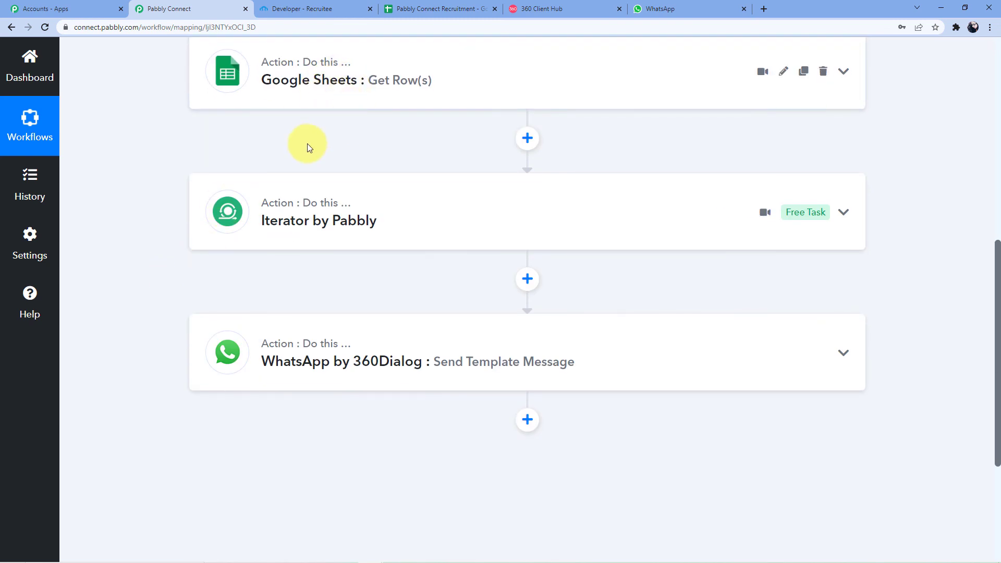
scroll(321, 310, up, 9)
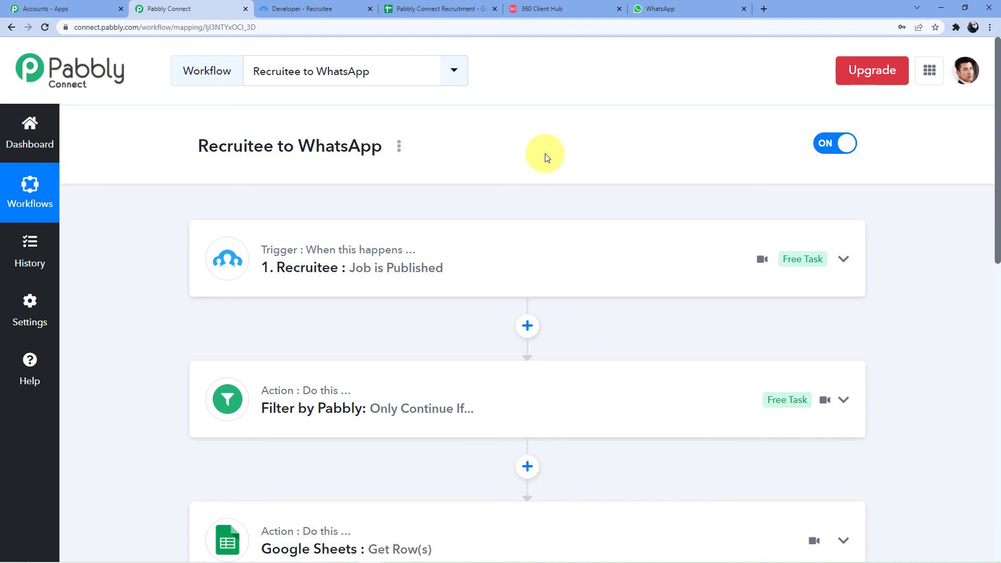
scroll(236, 283, down, 4)
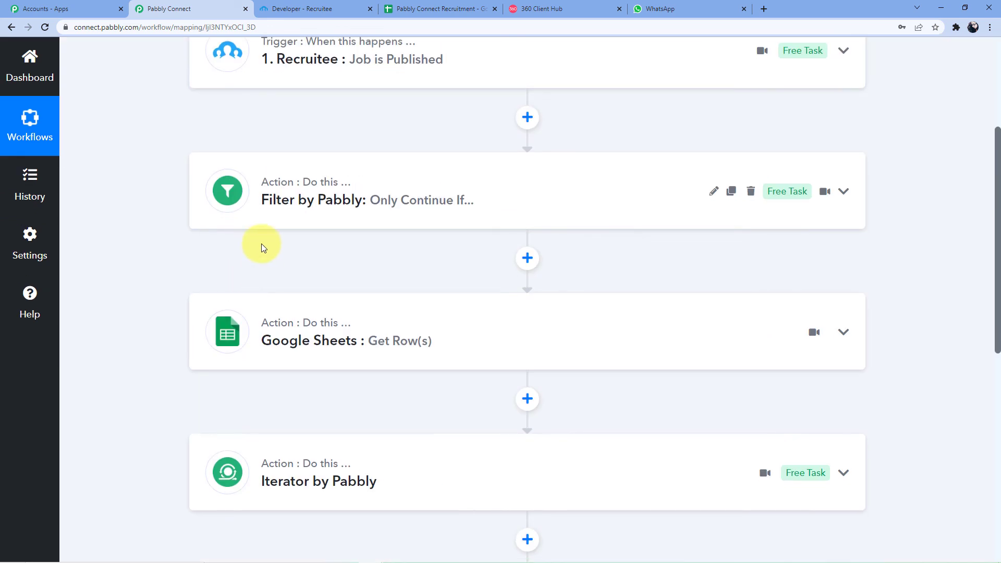
scroll(175, 243, down, 2)
scroll(176, 243, up, 6)
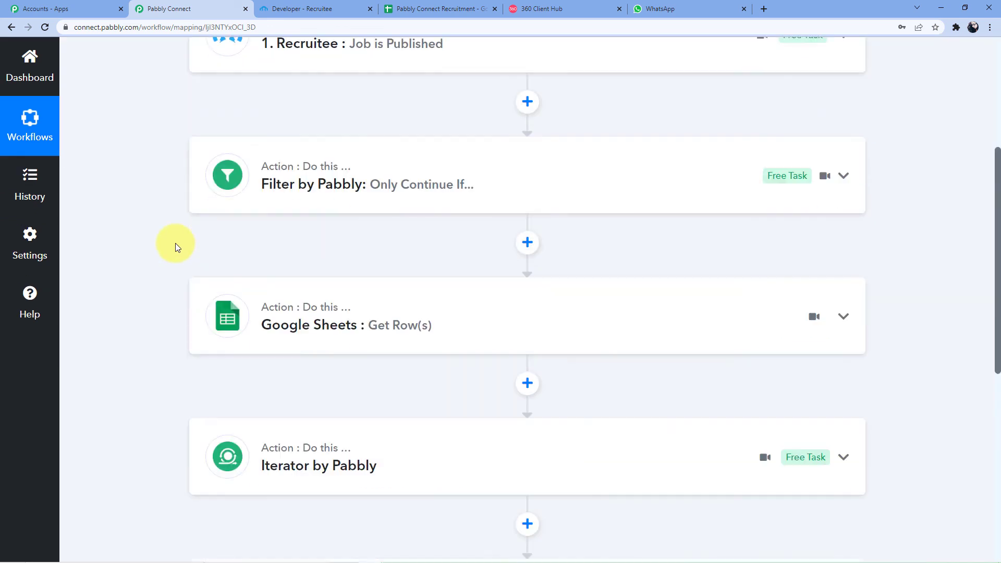